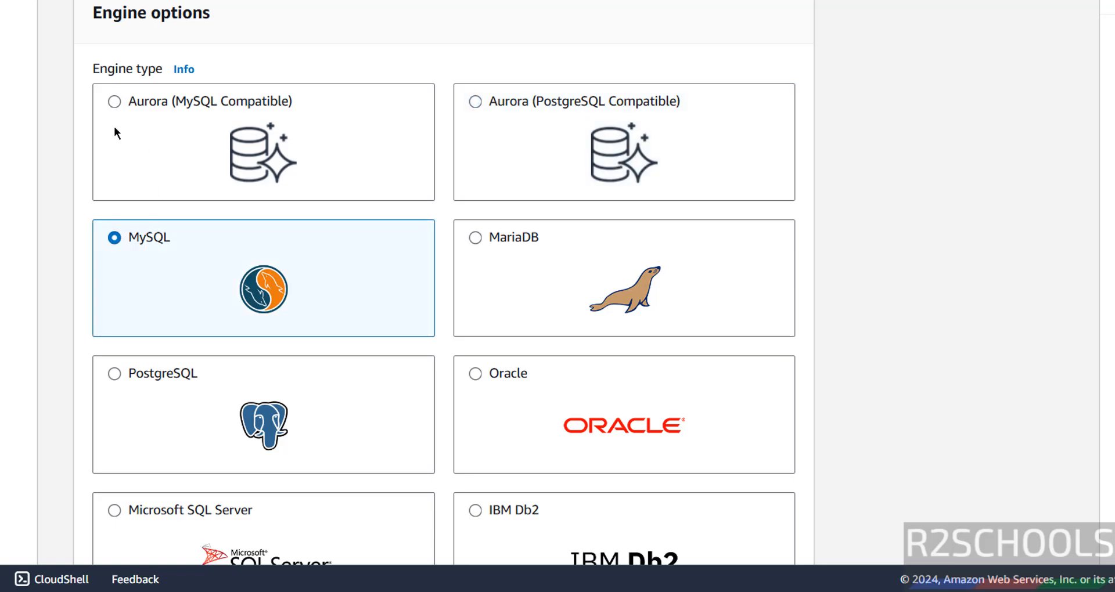
- Keep MySQL 8.0.39 as the engine version
scroll(162, 270, down, 5)
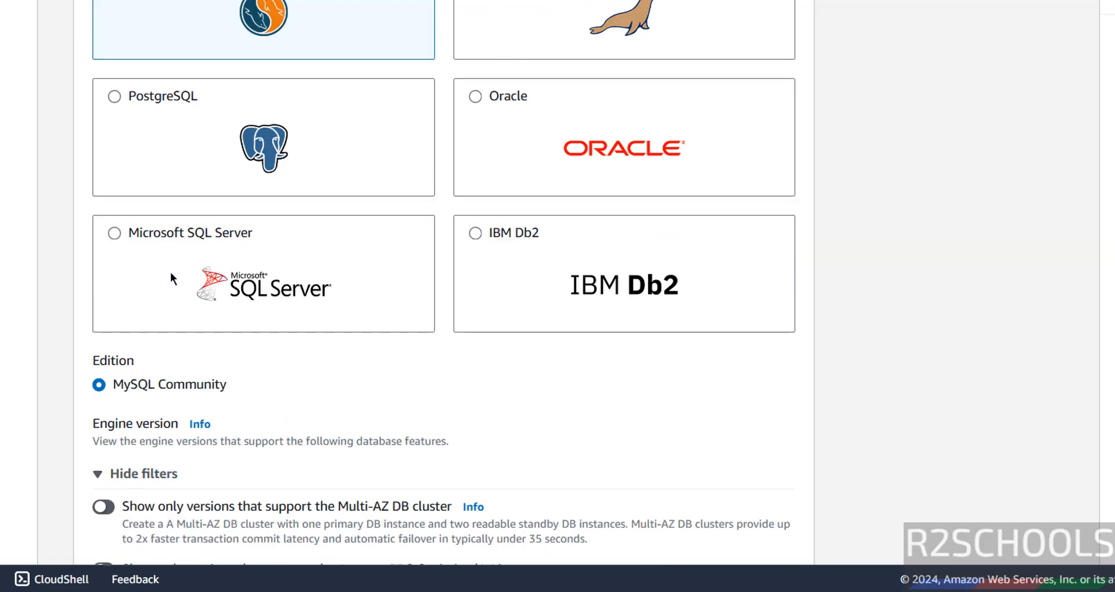
scroll(171, 274, down, 2)
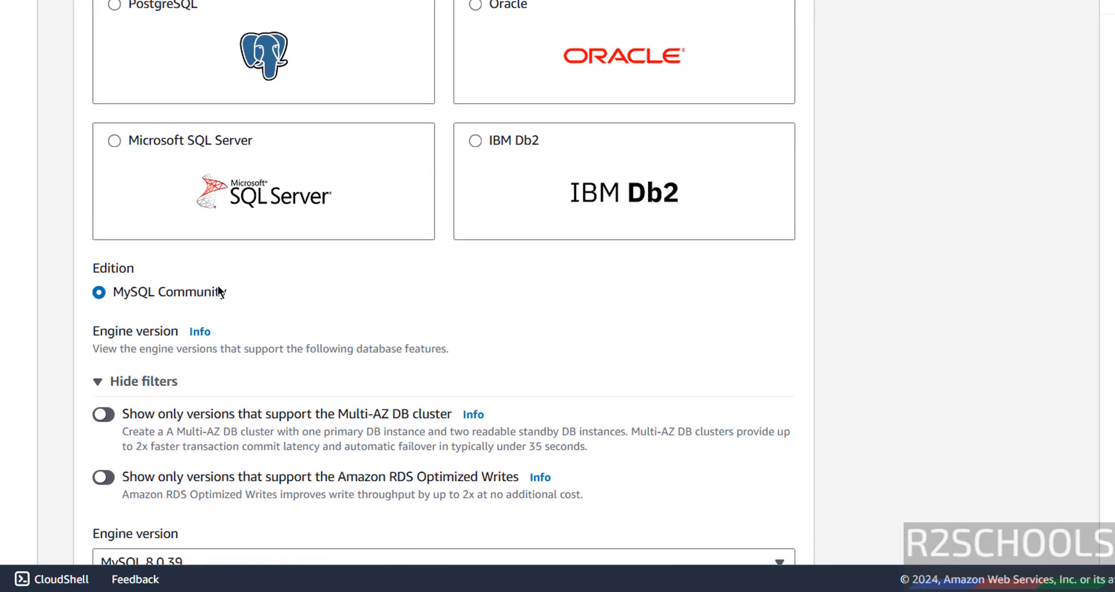
scroll(212, 294, down, 5)
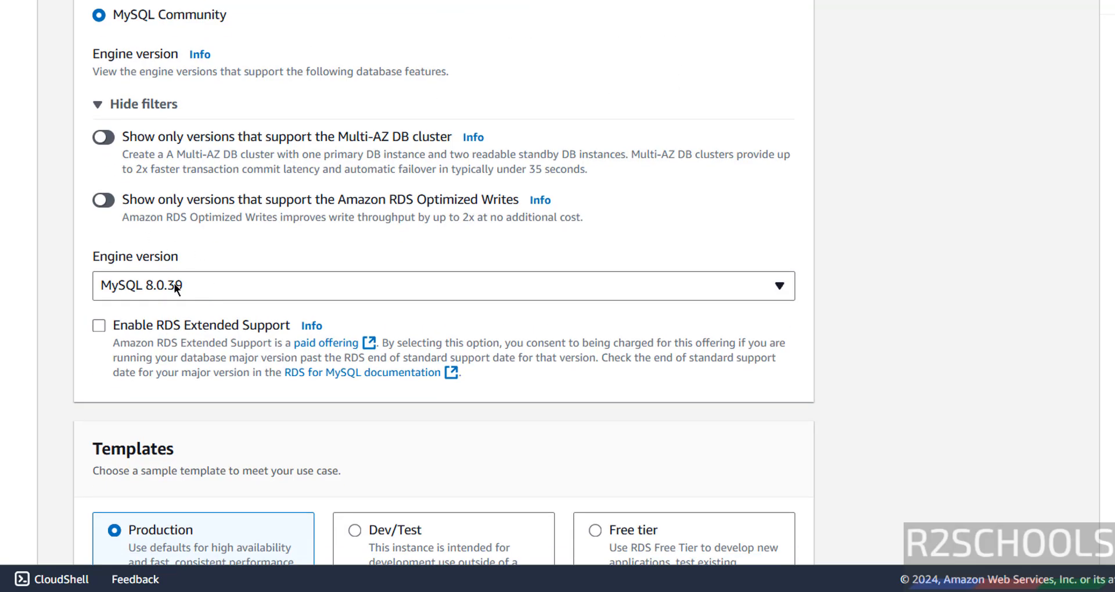
click(176, 288)
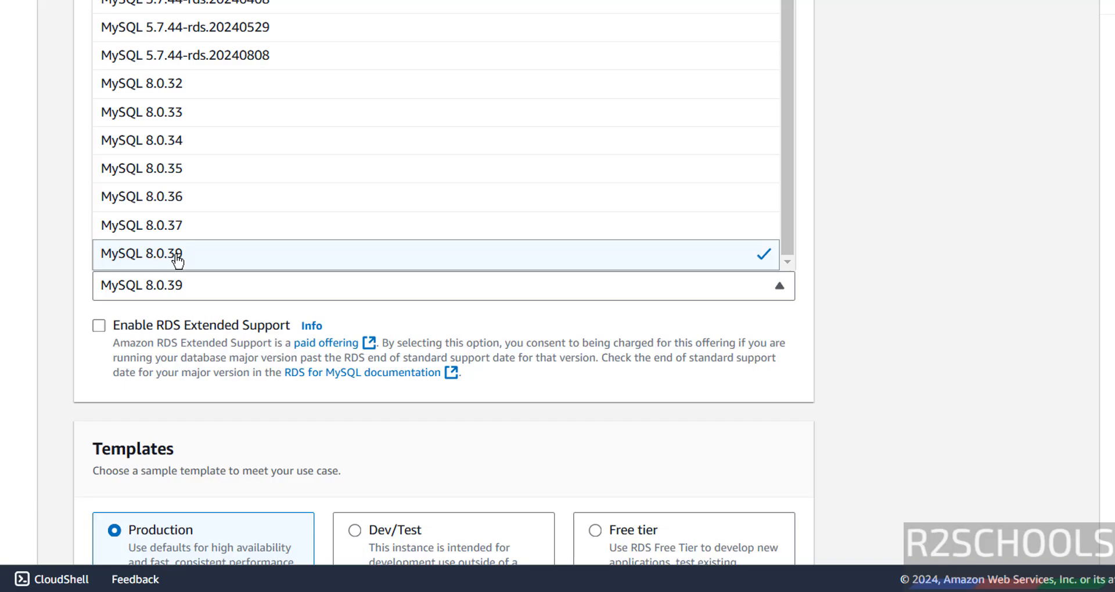
click(177, 259)
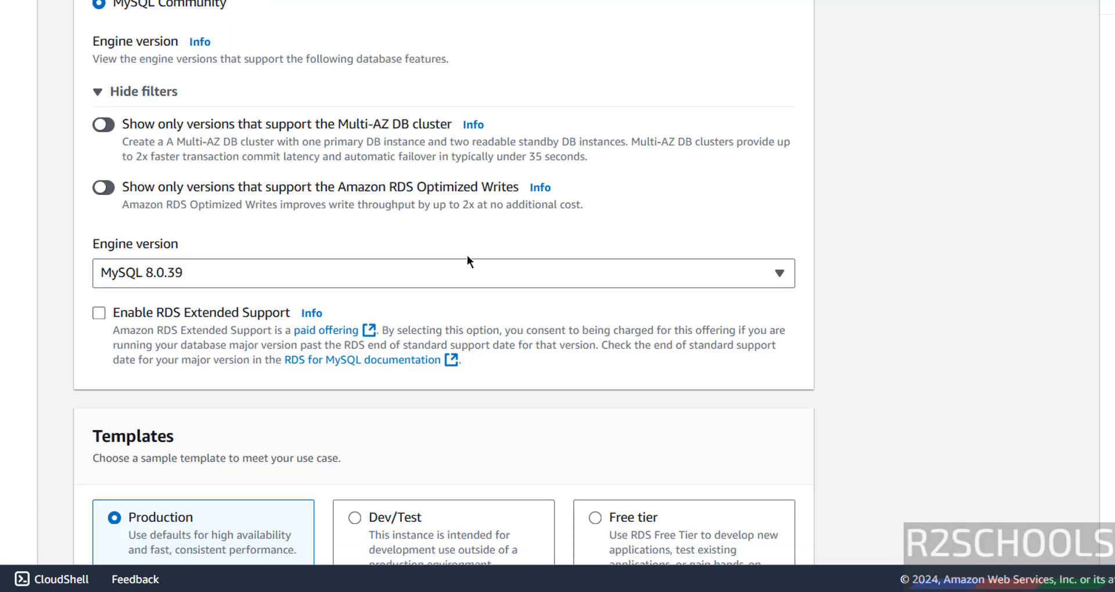
- After comparing the Dev/Test and Production templates, choose the Free tier template
scroll(468, 260, down, 6)
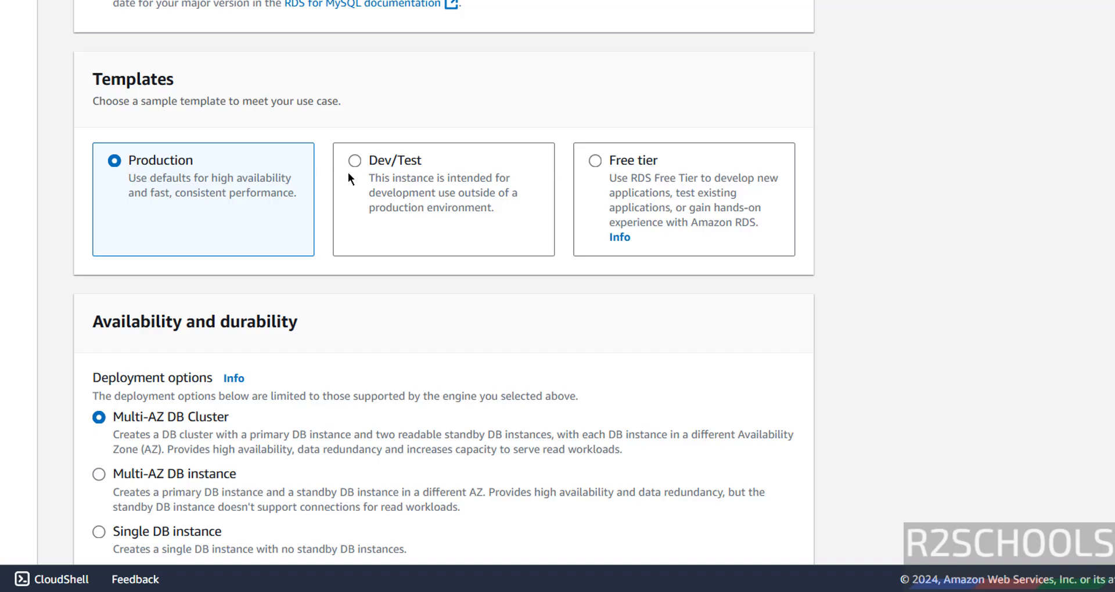
click(361, 162)
click(214, 173)
click(597, 163)
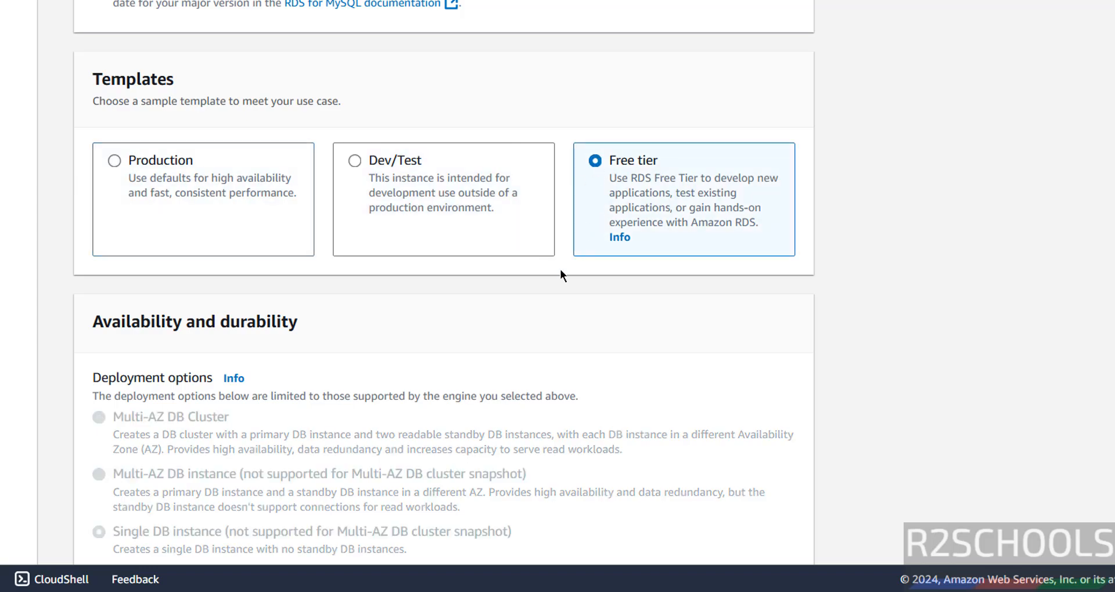
scroll(563, 279, down, 2)
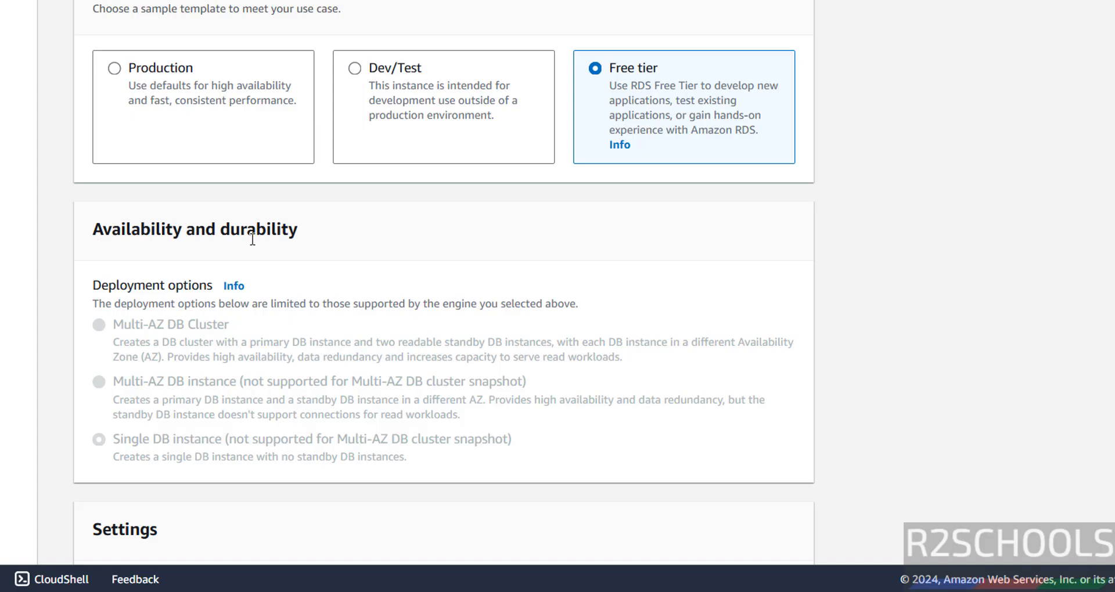
click(157, 77)
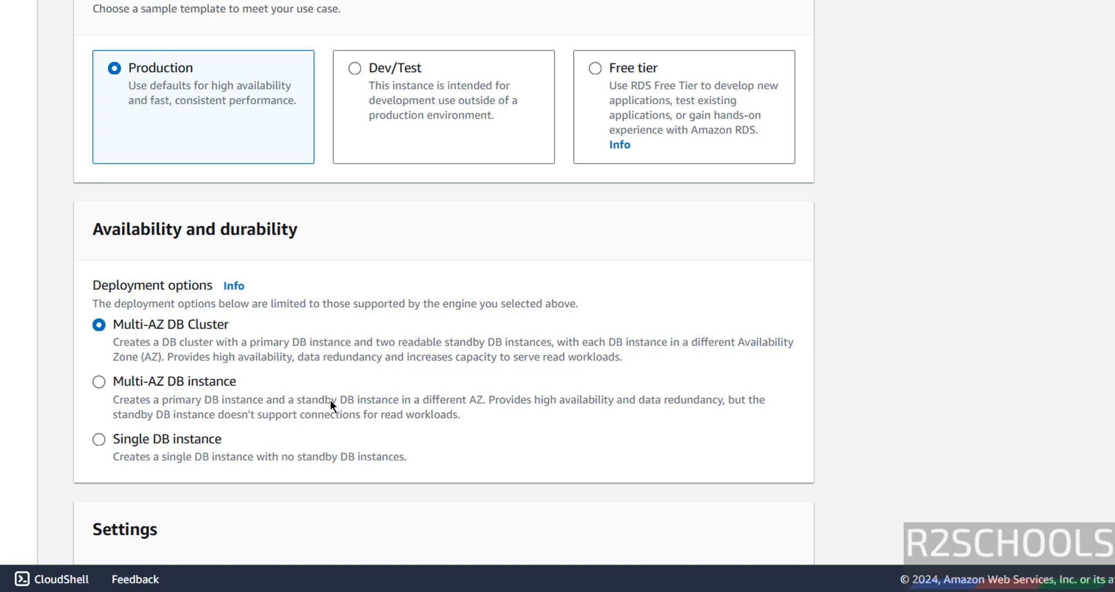
click(622, 60)
scroll(540, 232, down, 5)
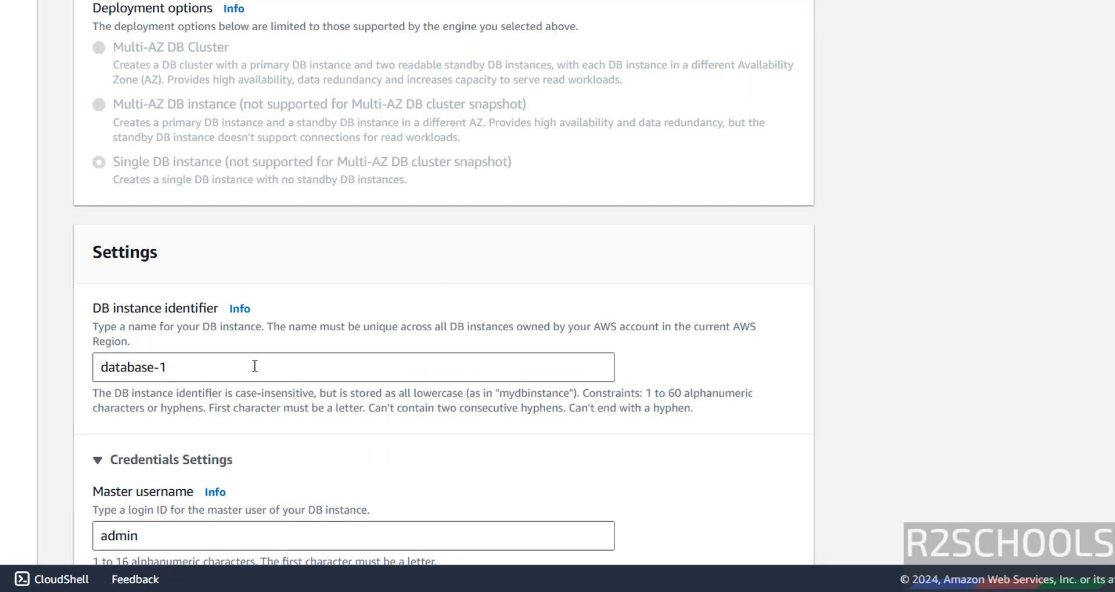
- Rename the DB instance identifier from database-1 to mysqlrds8039, keeping master username admin
drag(253, 366, 68, 366)
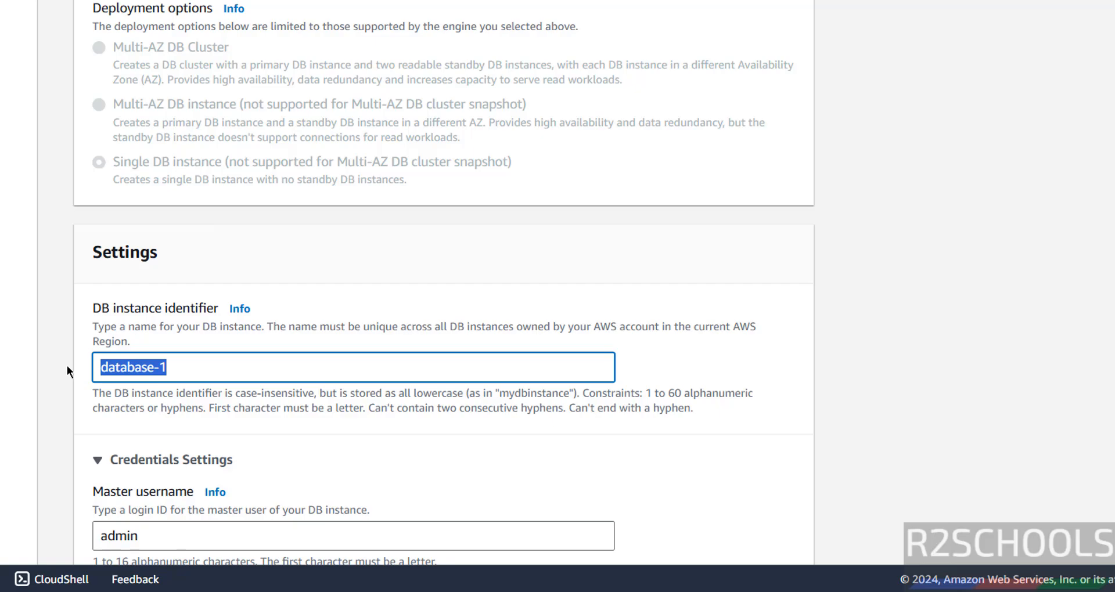
text(mysqlrd)
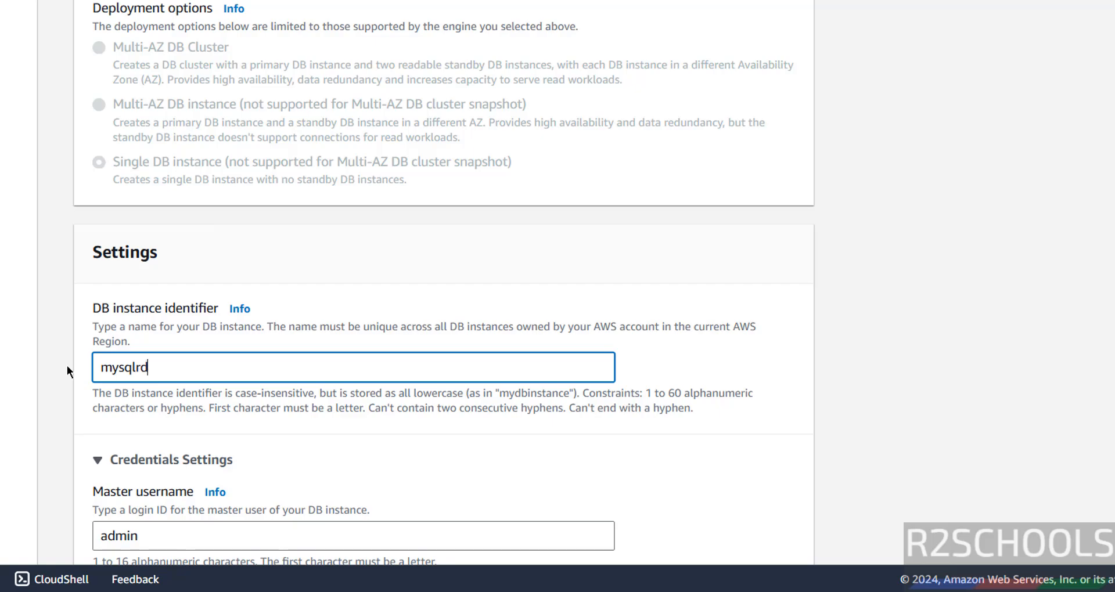
text(s8039)
drag(184, 367, 54, 372)
scroll(314, 312, down, 5)
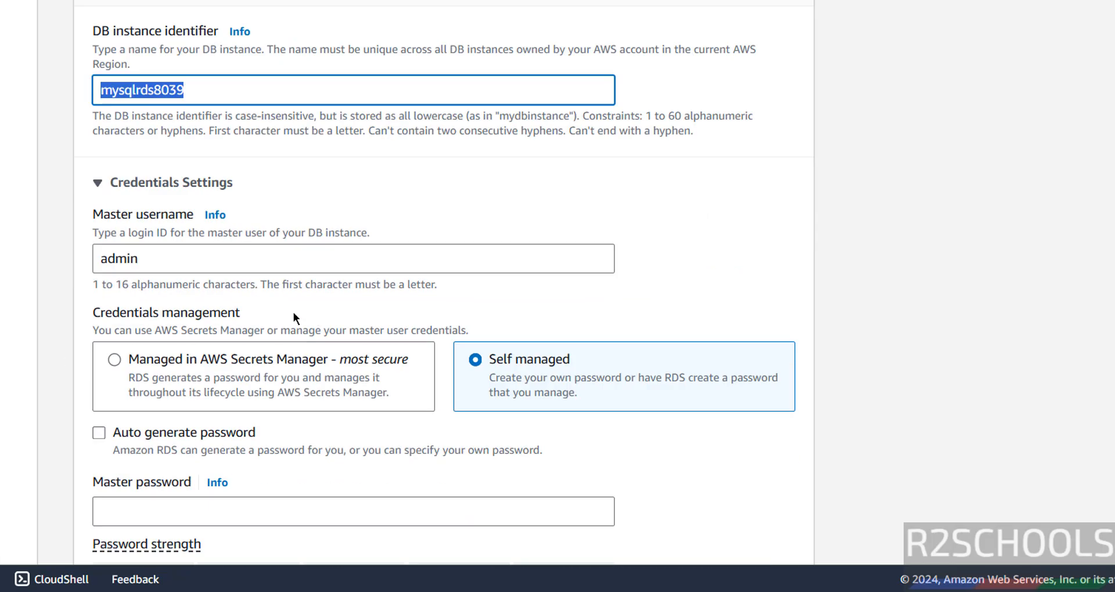
drag(178, 264, 103, 264)
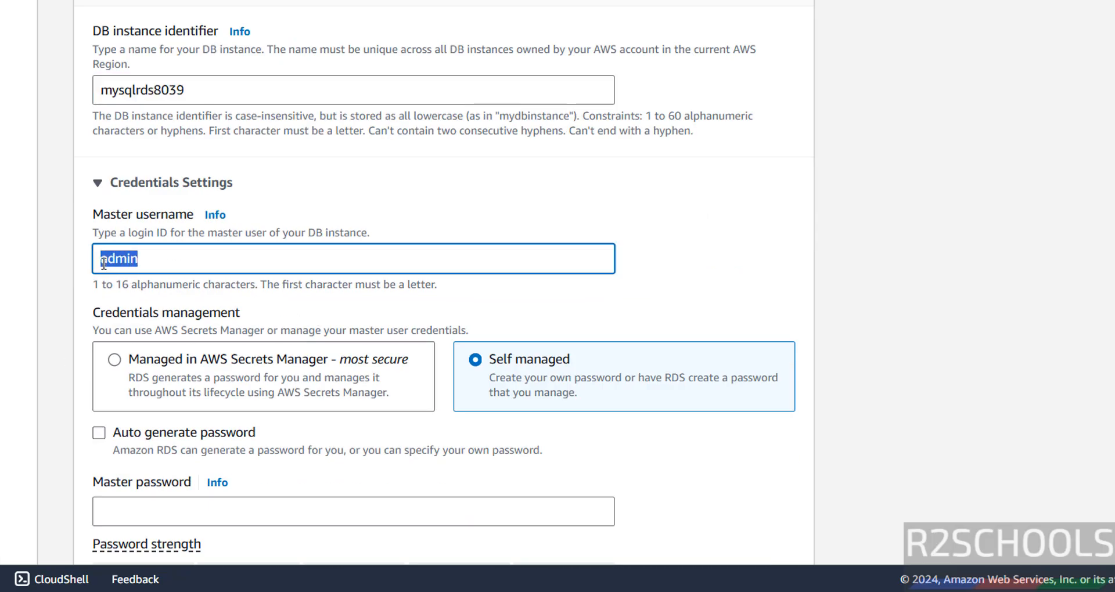
click(173, 259)
click(312, 204)
click(140, 260)
drag(139, 260, 89, 257)
scroll(251, 476, down, 3)
- Enter a strong master password and the identical confirmation password
click(168, 327)
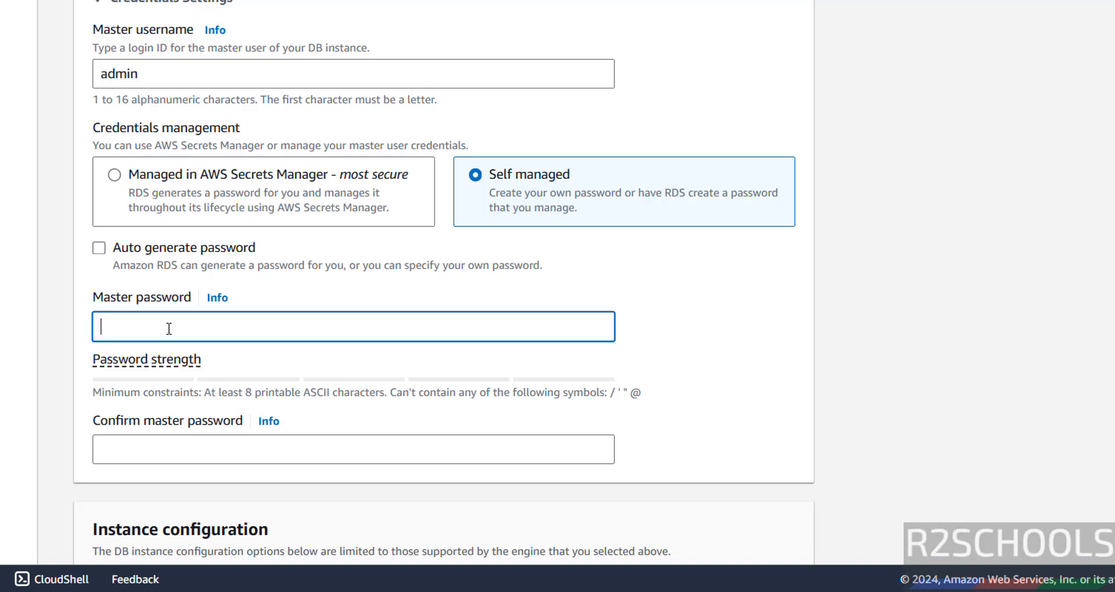
text(admin1234)
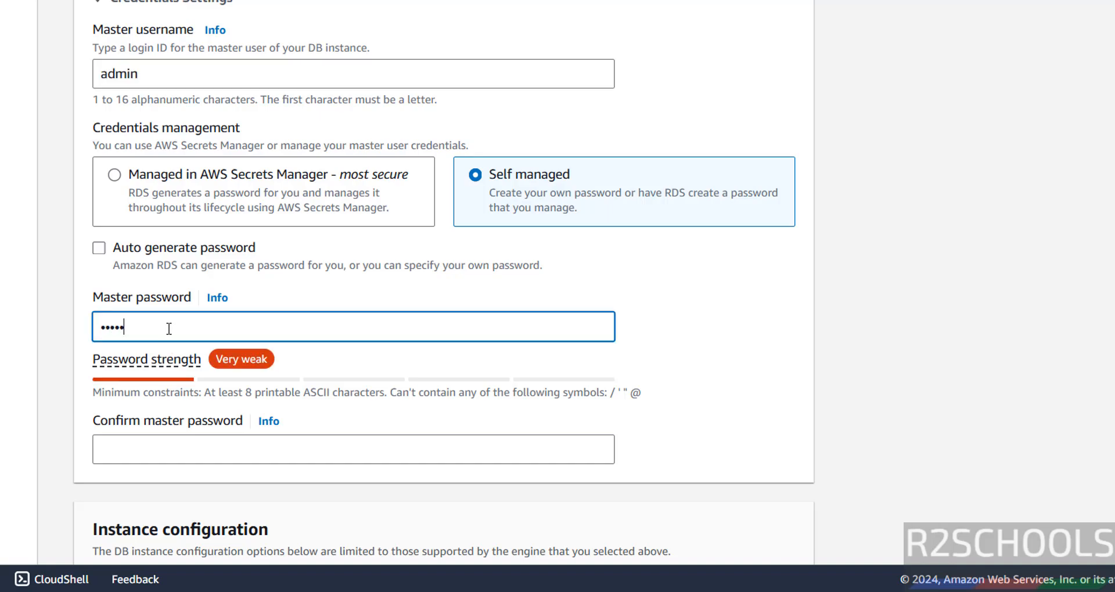
drag(149, 72, 88, 73)
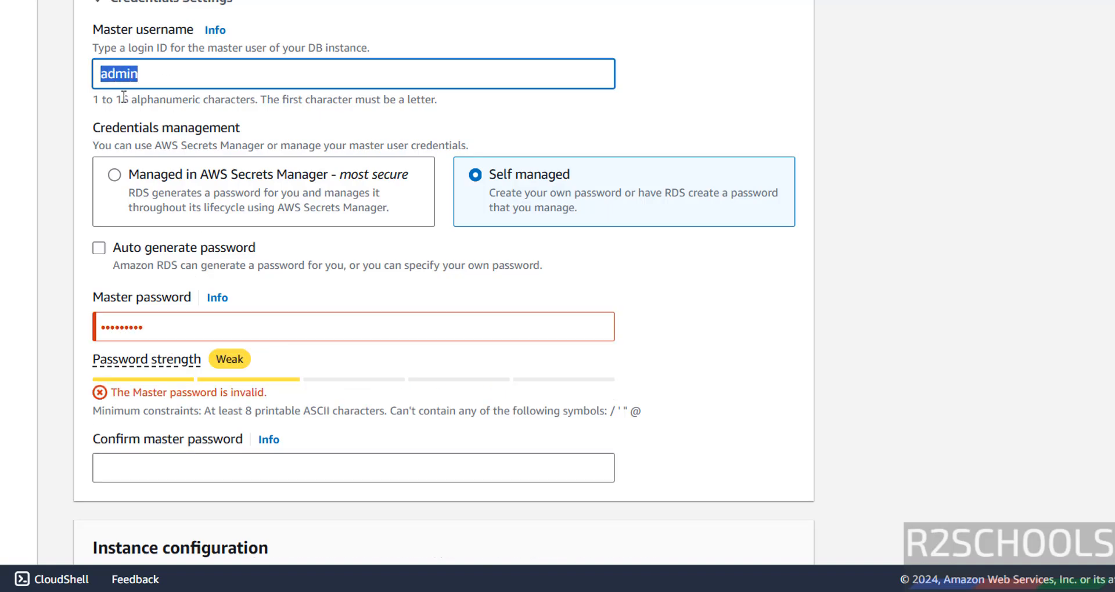
click(210, 463)
drag(169, 328, 90, 329)
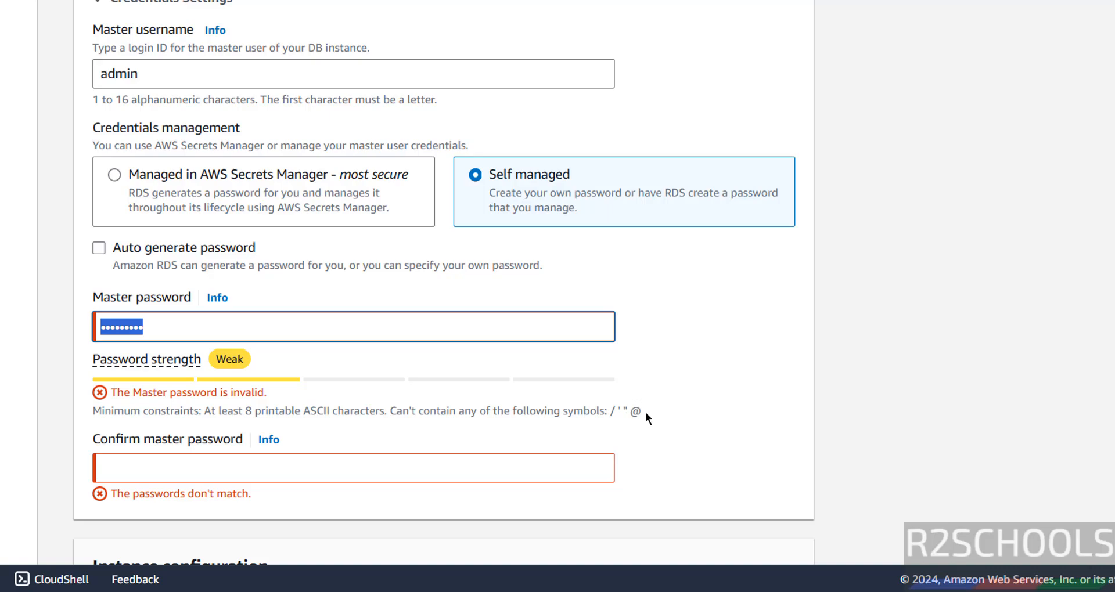
text(••••••••)
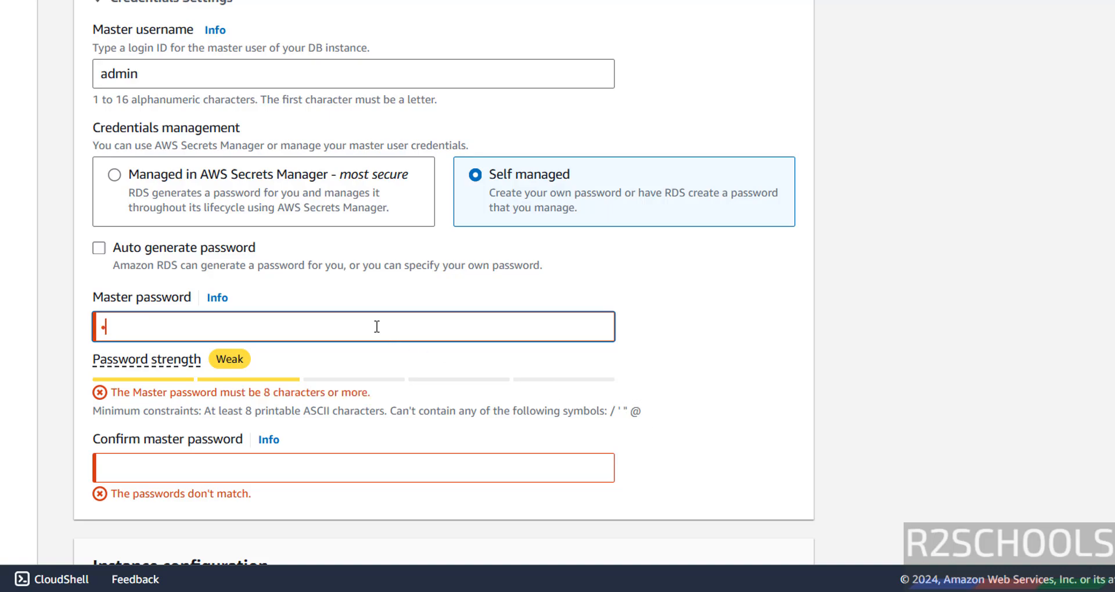
text(••••)
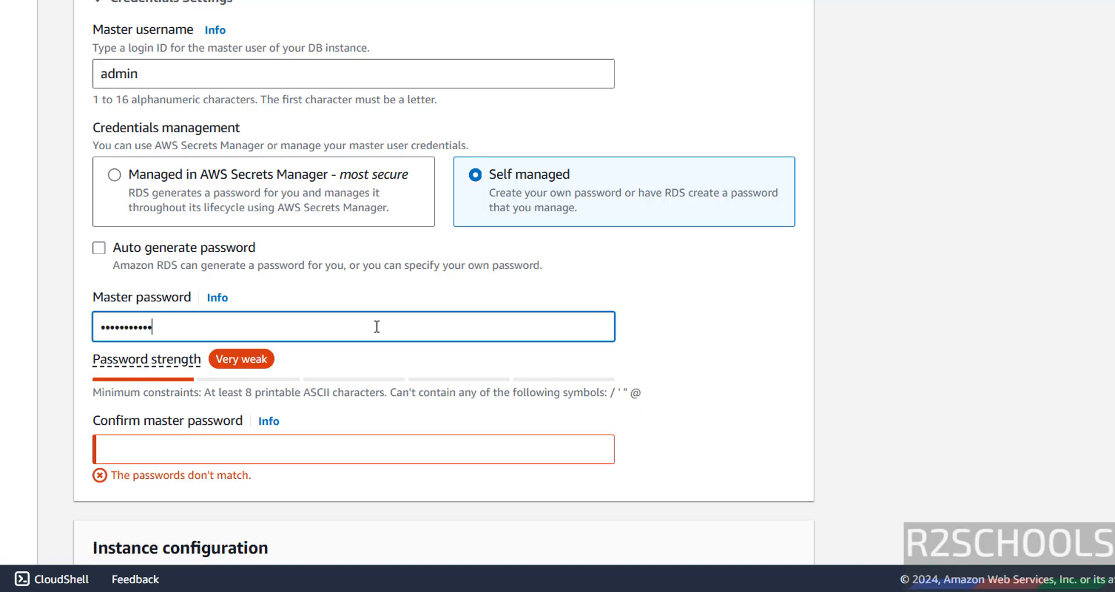
click(319, 474)
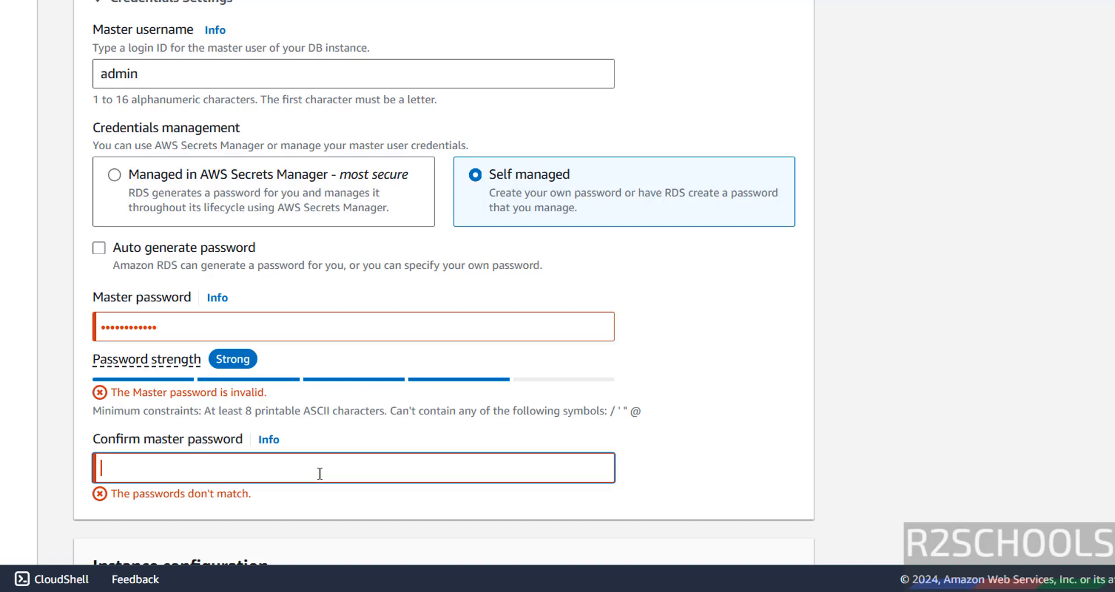
text(••••••••••••)
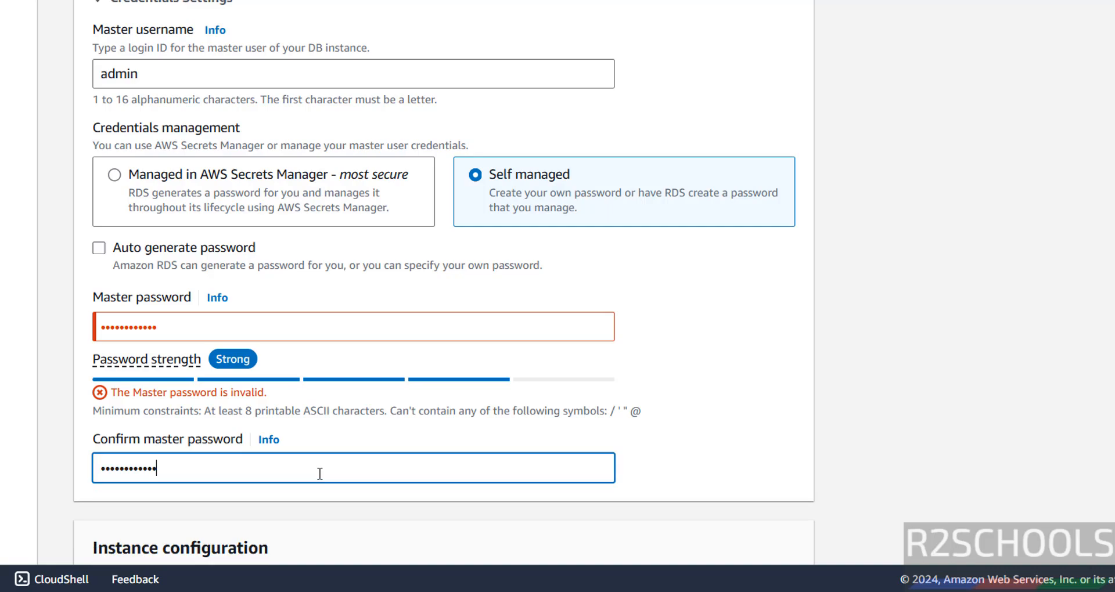
key(BackSpace)
text(•)
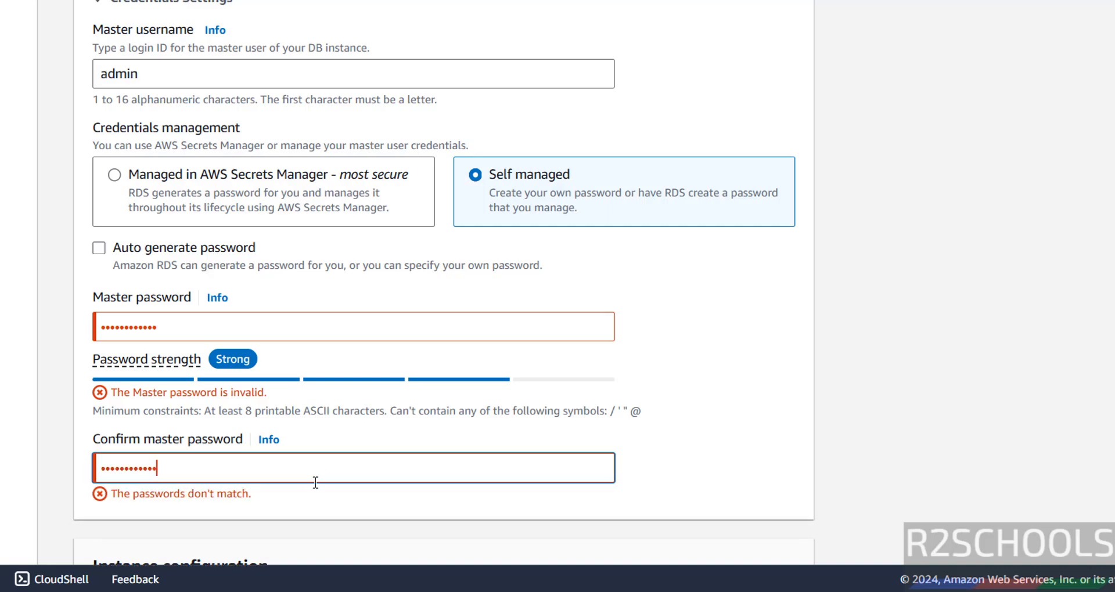
click(424, 319)
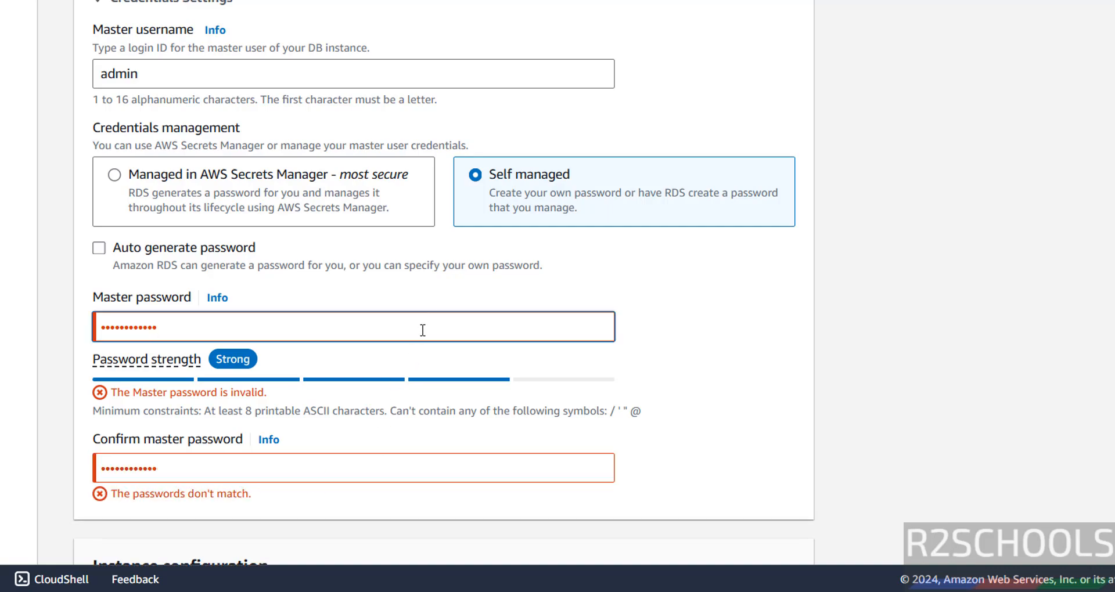
key(BackSpace)
text(•)
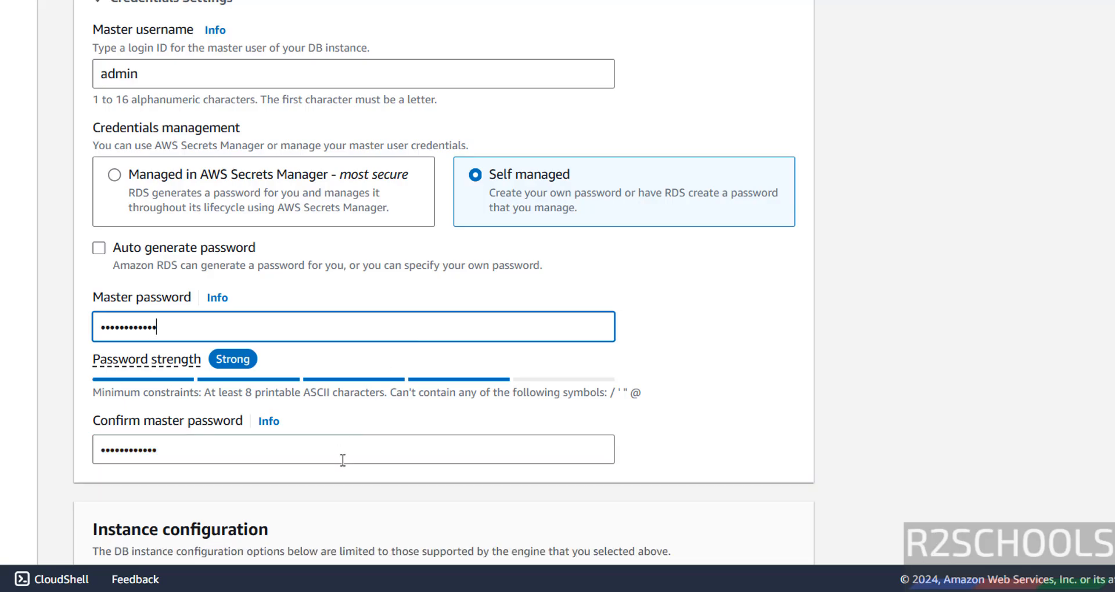
click(350, 447)
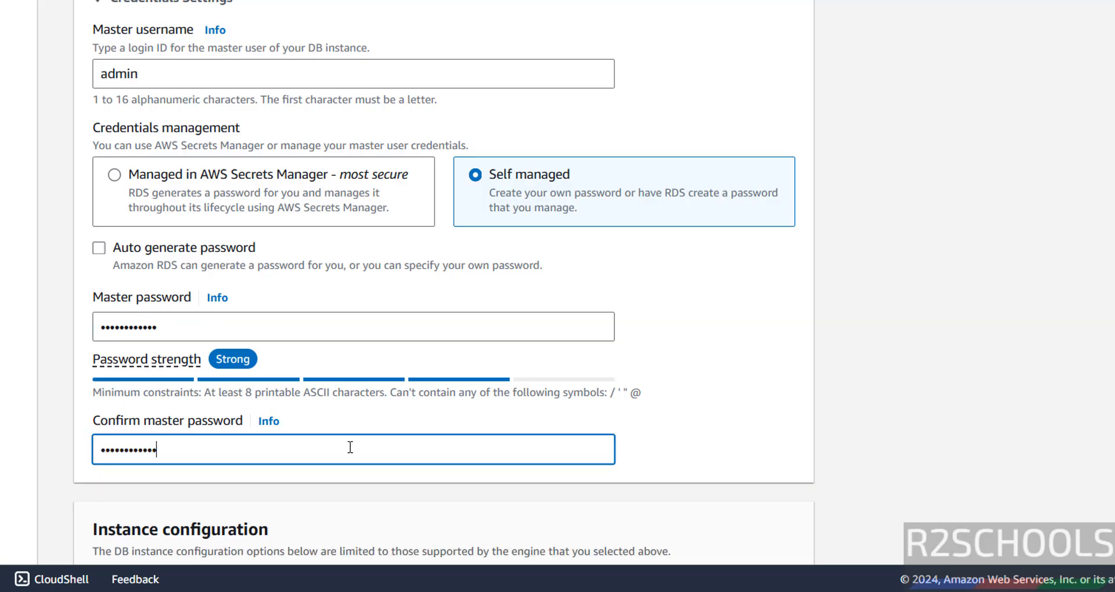
scroll(357, 449, down, 3)
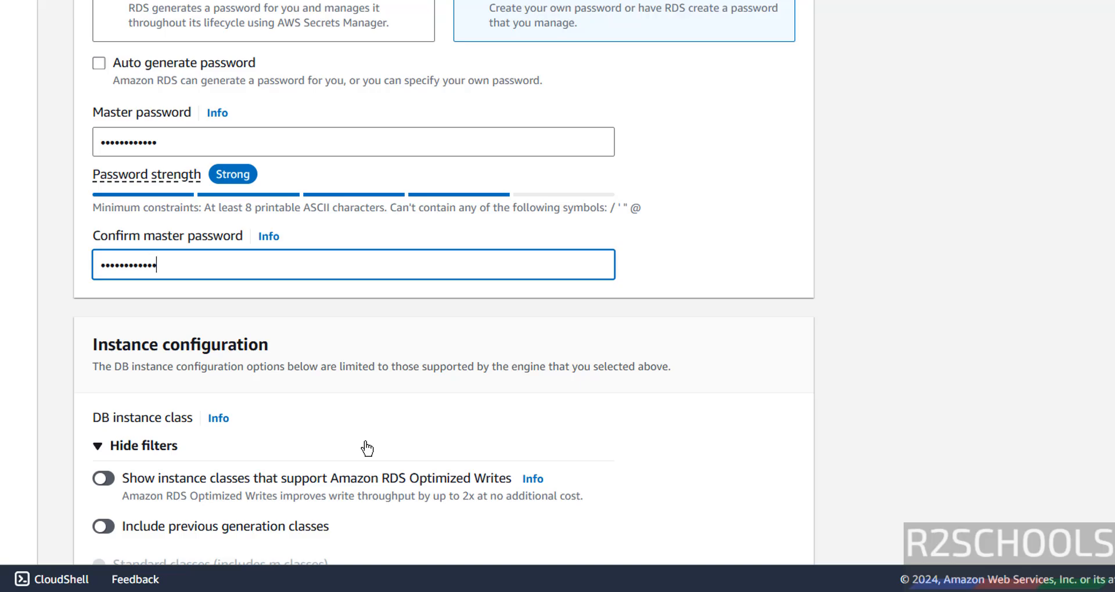
- Keep db.t4g.micro as the DB instance class
scroll(403, 392, down, 5)
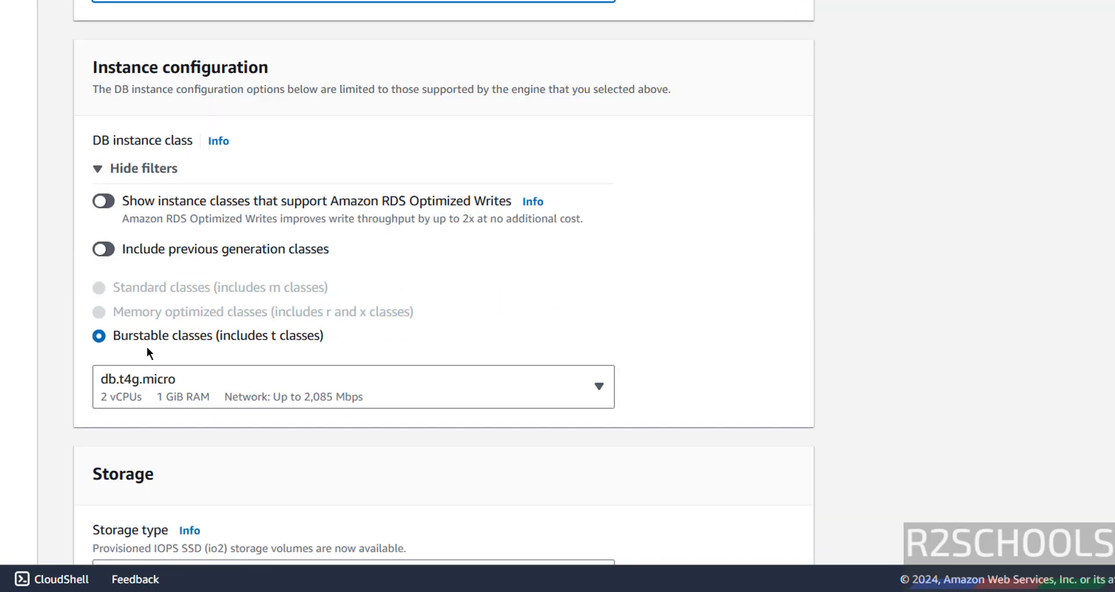
click(241, 392)
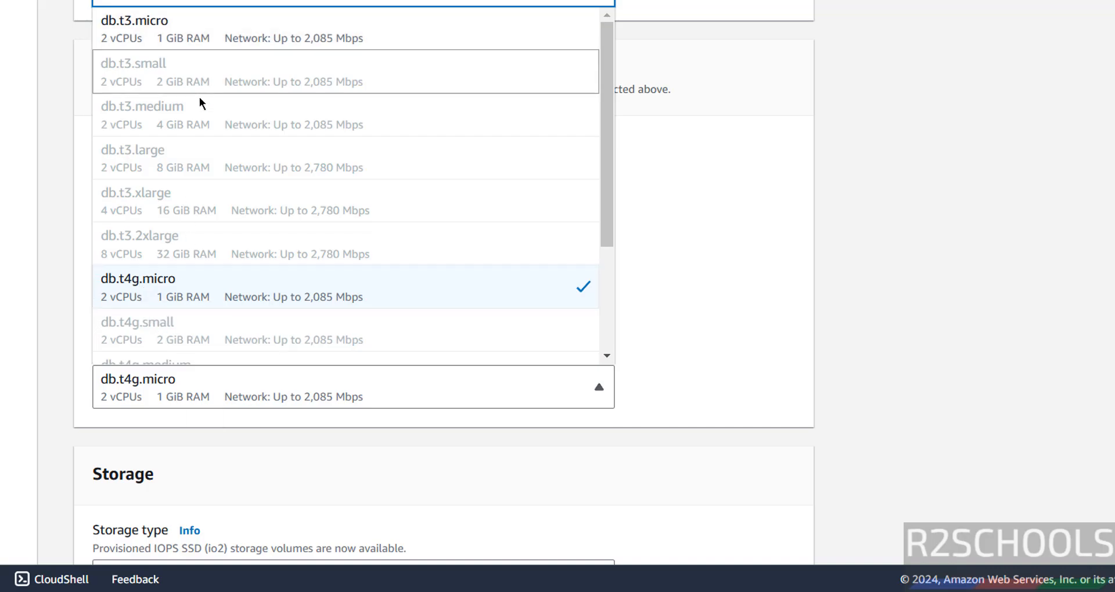
click(833, 322)
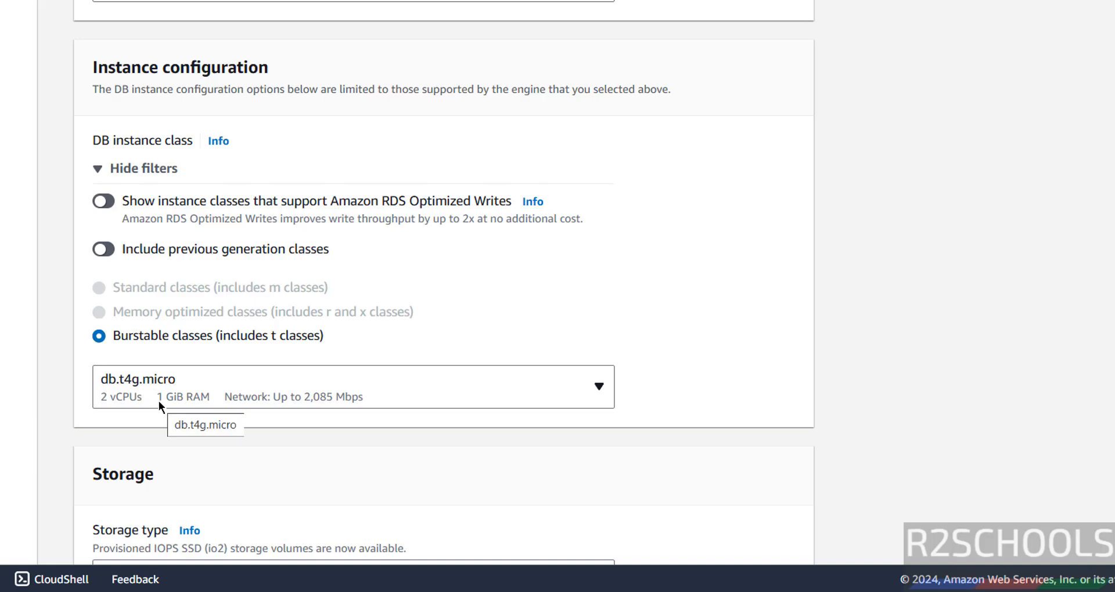
- Set storage type to General Purpose SSD (gp2), keeping 20 GiB allocated
scroll(202, 391, down, 5)
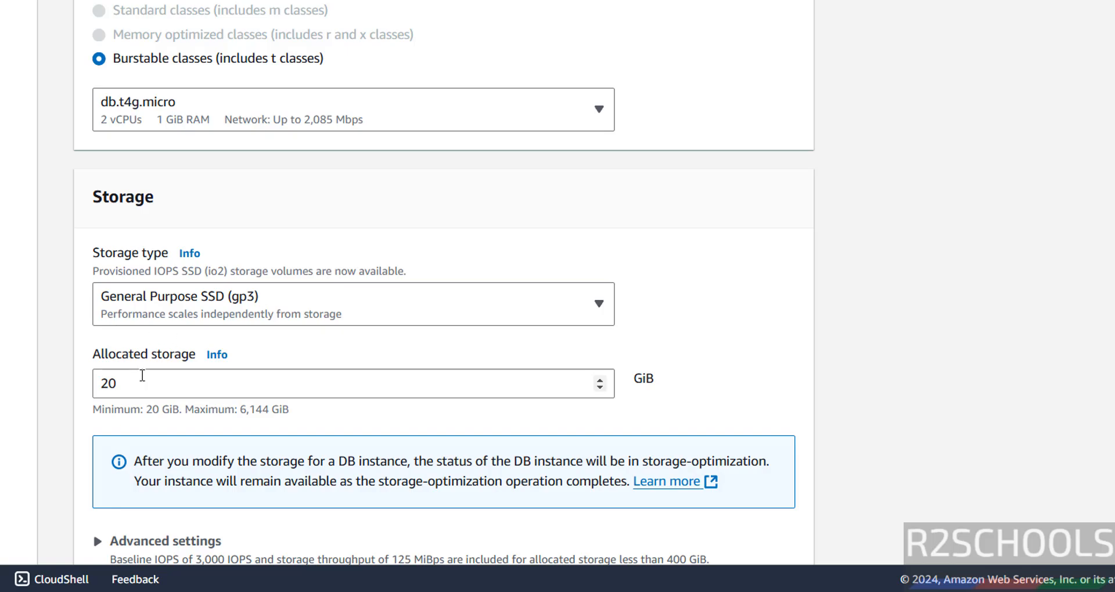
drag(142, 376, 87, 387)
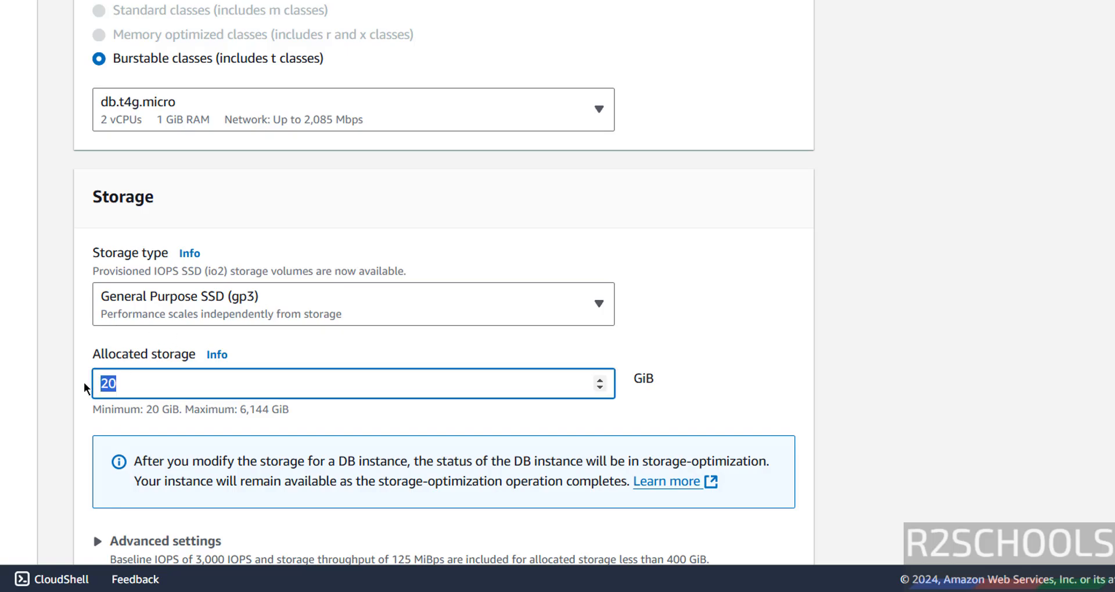
click(209, 304)
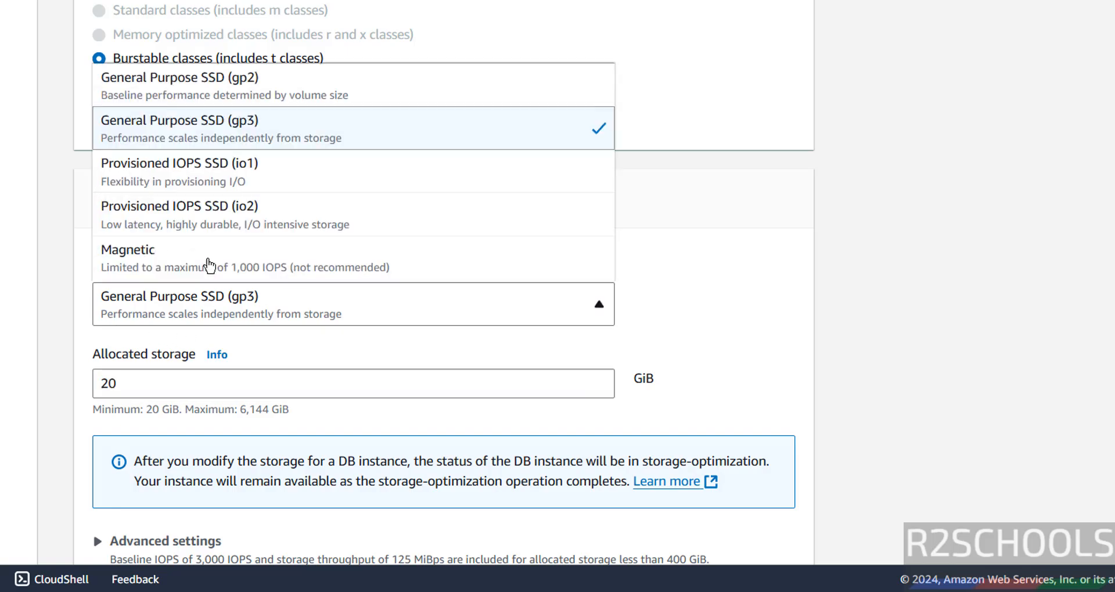
click(202, 81)
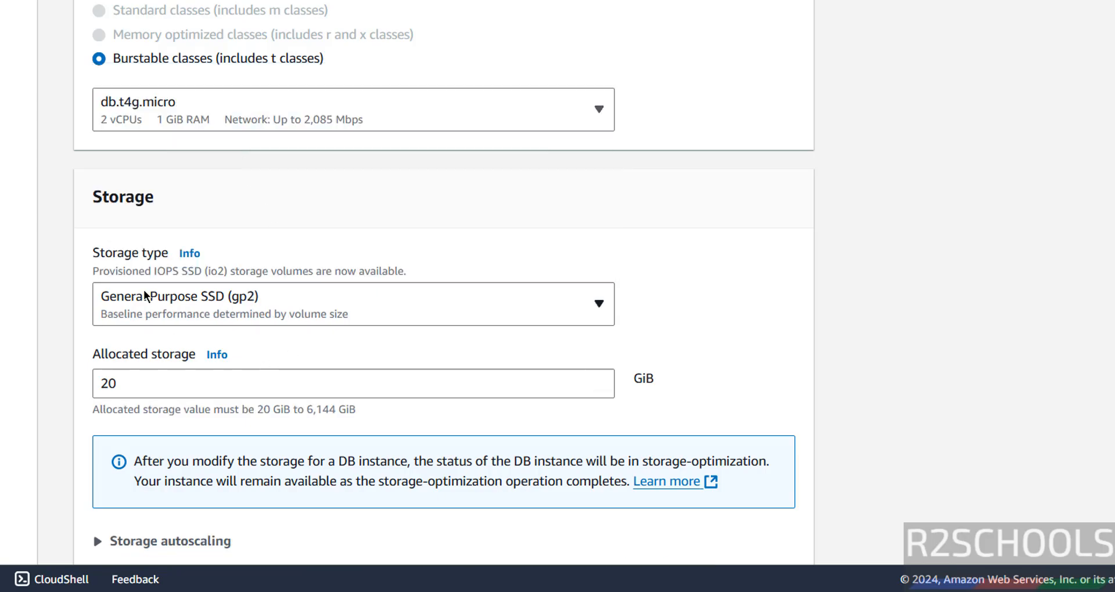
scroll(185, 295, down, 5)
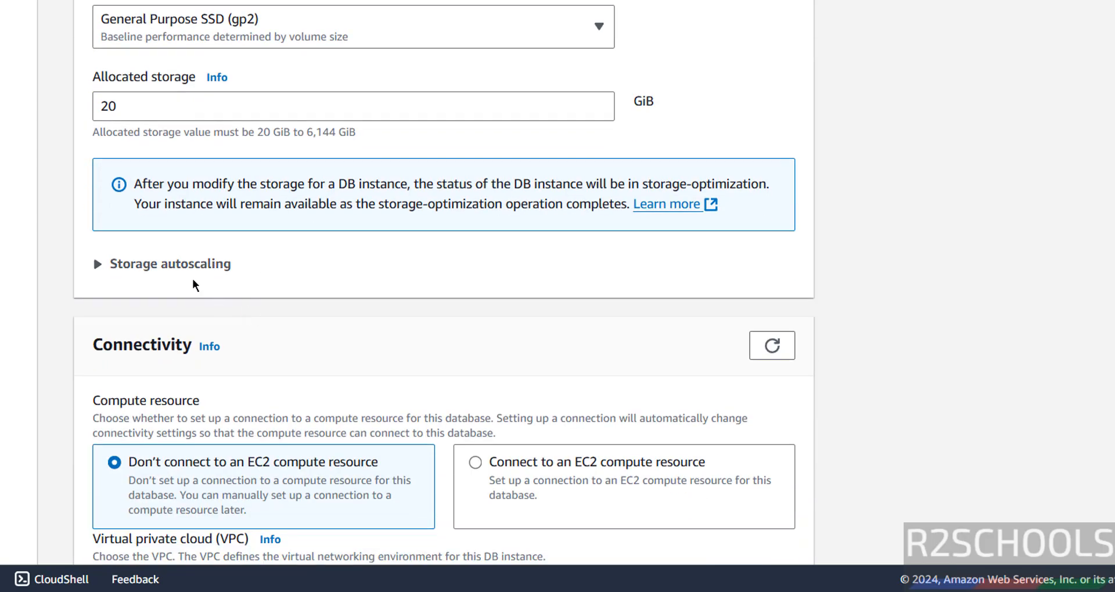
- Check the storage autoscaling options and region list, leaving both unchanged
click(195, 279)
click(195, 280)
scroll(196, 280, down, 5)
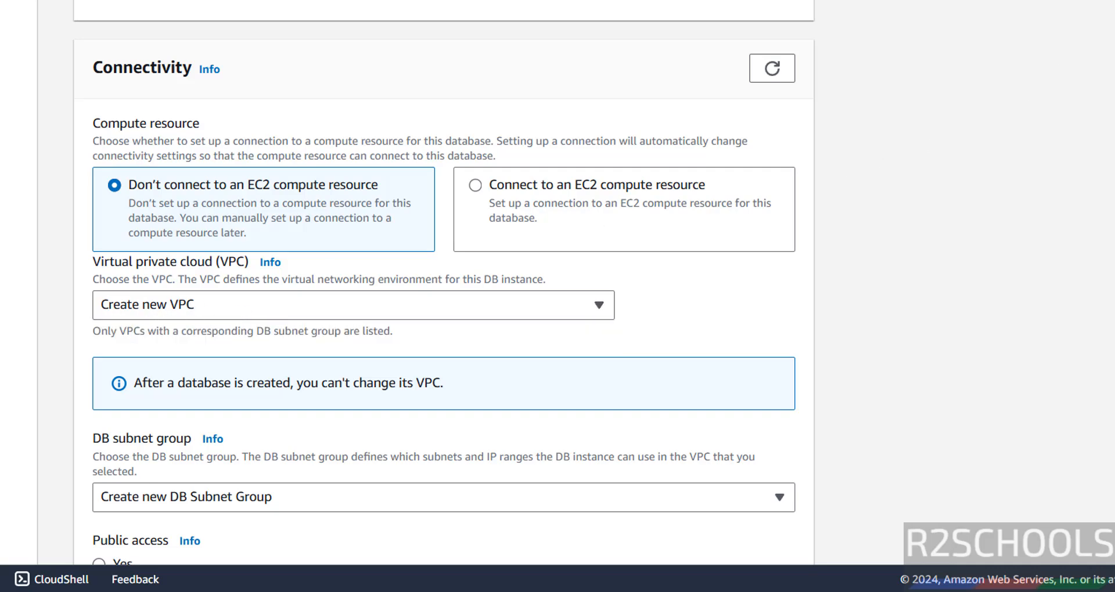
click(1110, 1)
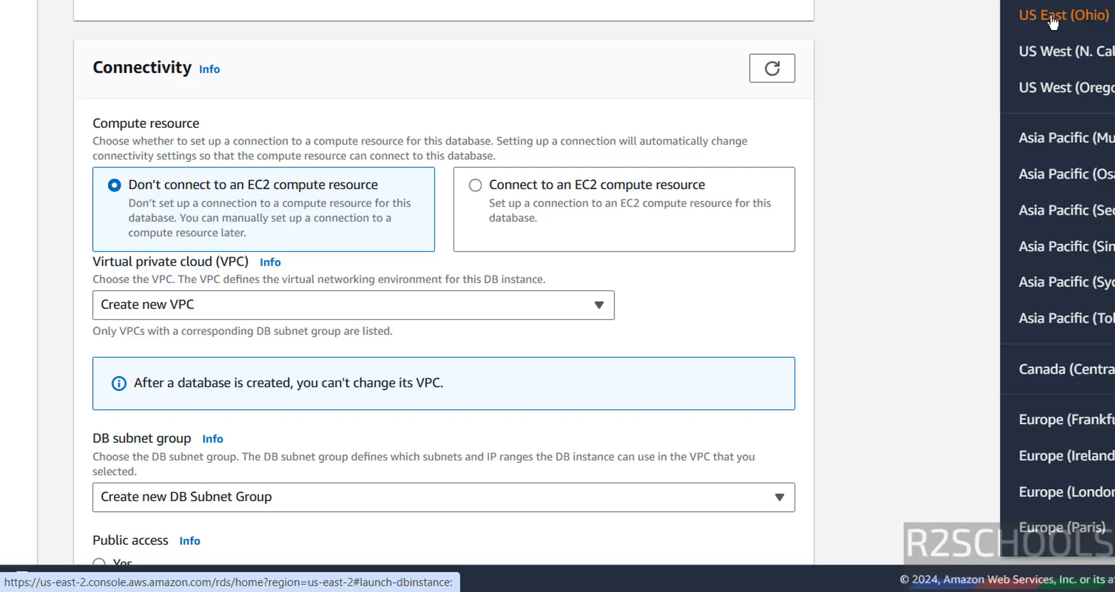
click(879, 123)
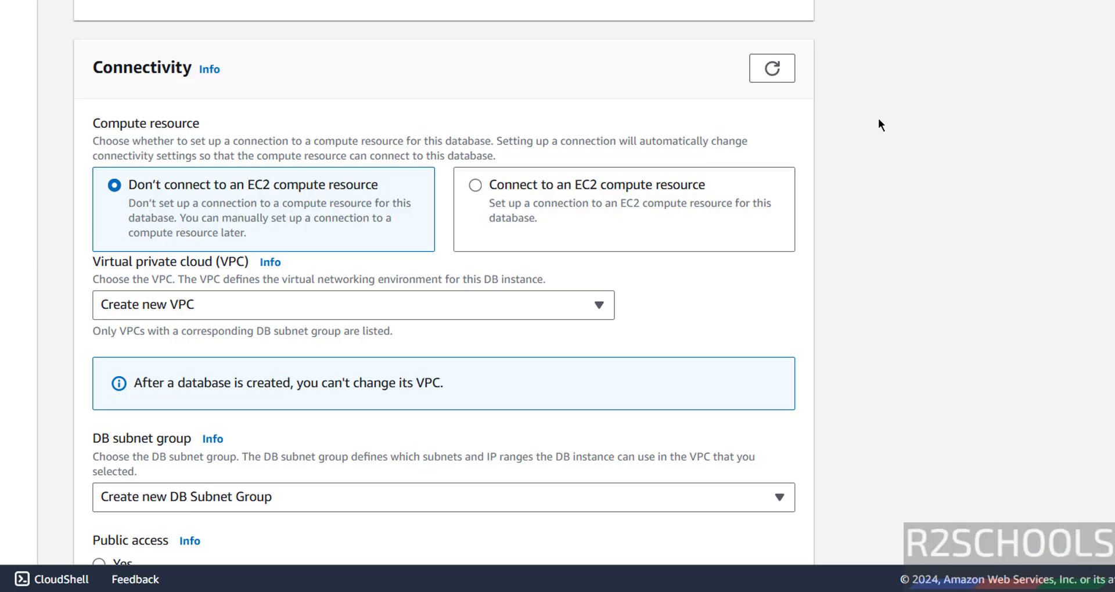
scroll(243, 106, up, 15)
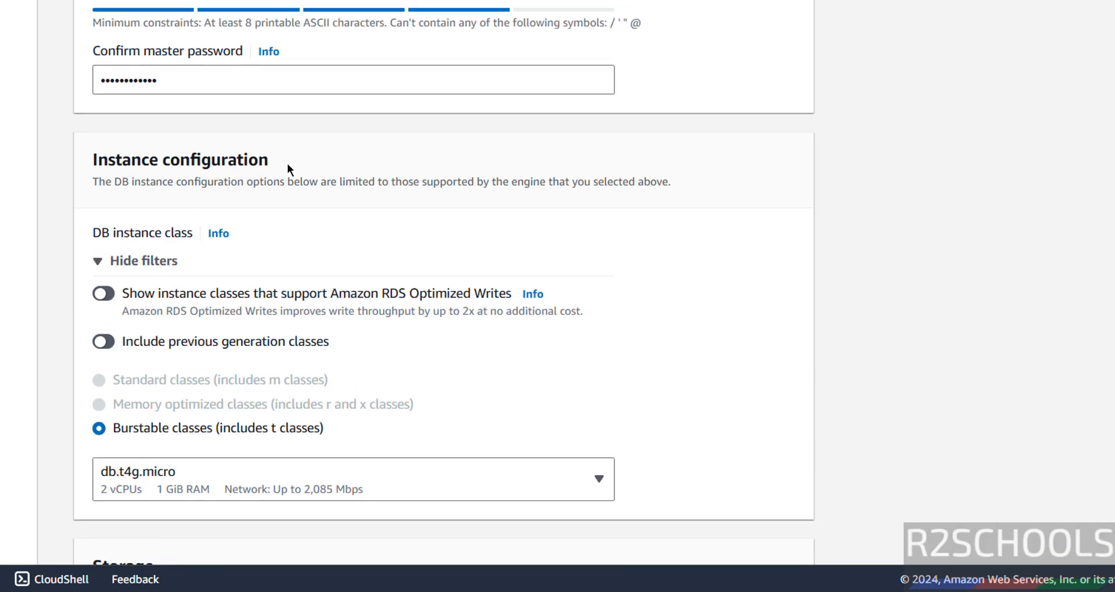
scroll(287, 162, down, 11)
scroll(294, 180, down, 10)
- Keep a new DB subnet group, set Public access to Yes, and keep the default VPC security group
click(187, 126)
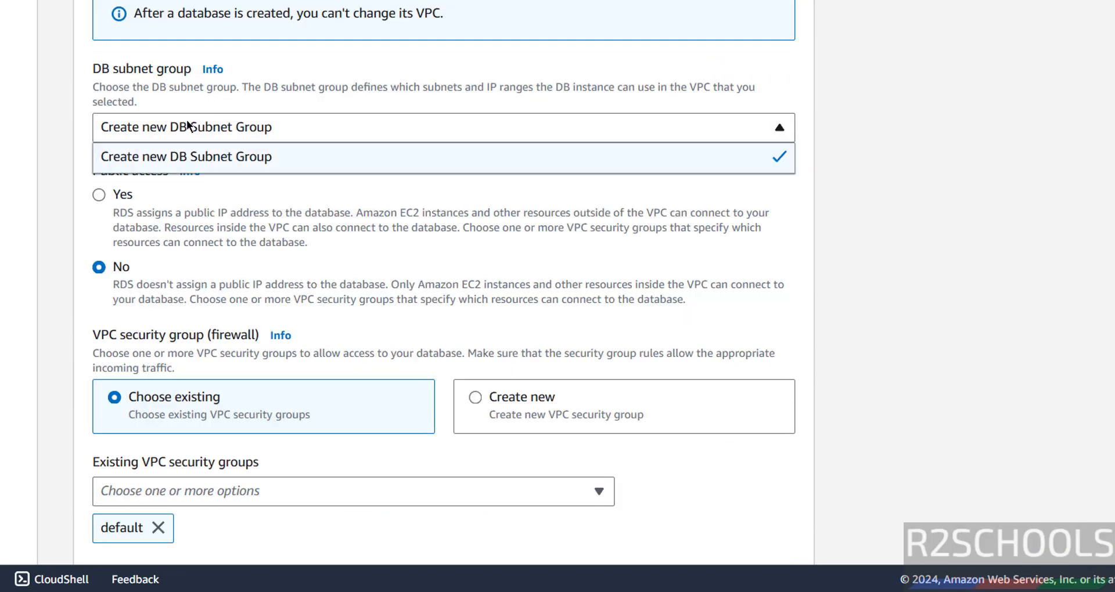
click(187, 125)
click(119, 193)
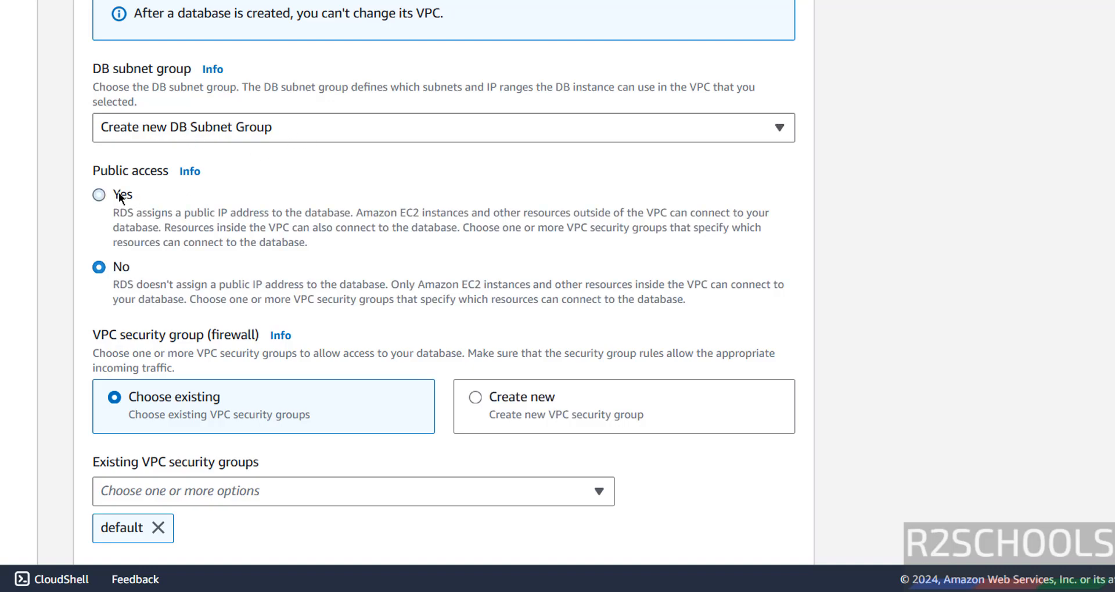
scroll(146, 250, down, 3)
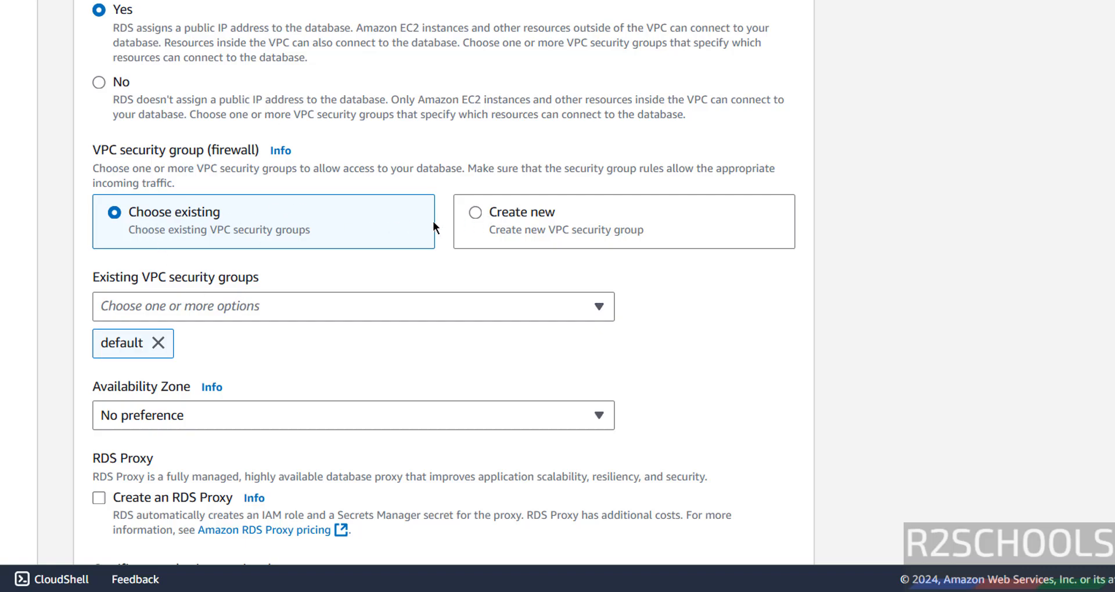
click(476, 213)
click(240, 309)
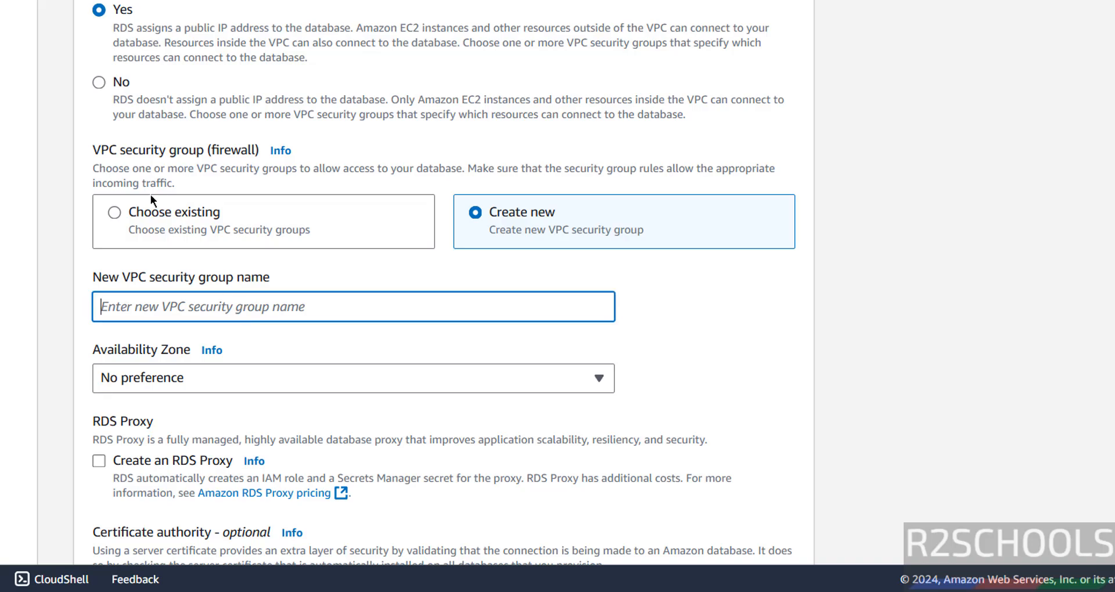
click(109, 217)
- Choose us-east-1a as the Availability Zone and confirm the database port is 3306
scroll(229, 334, down, 2)
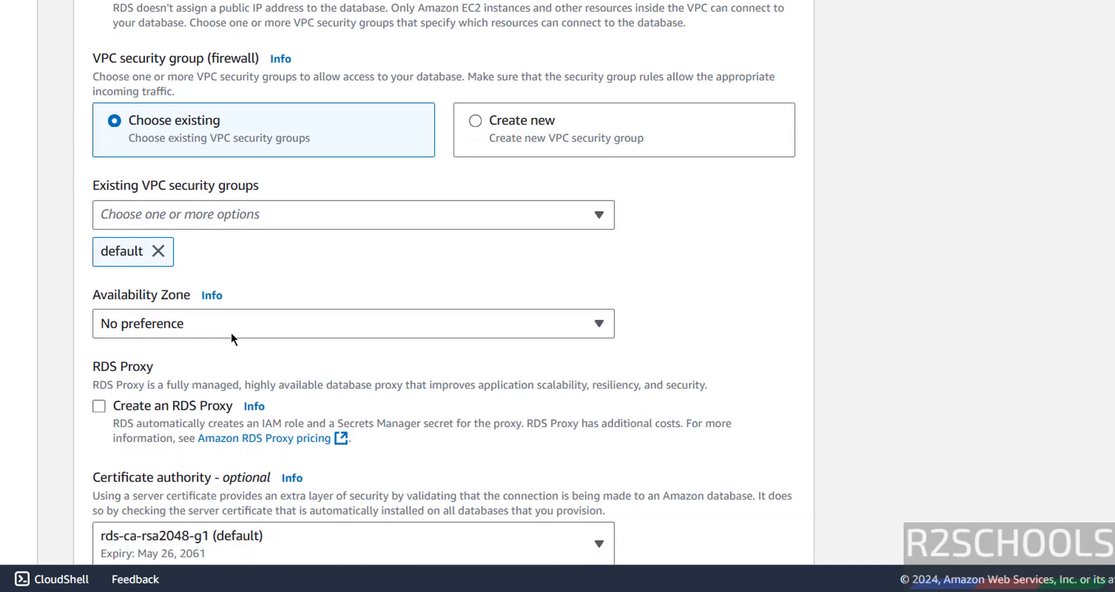
scroll(231, 335, down, 2)
click(186, 233)
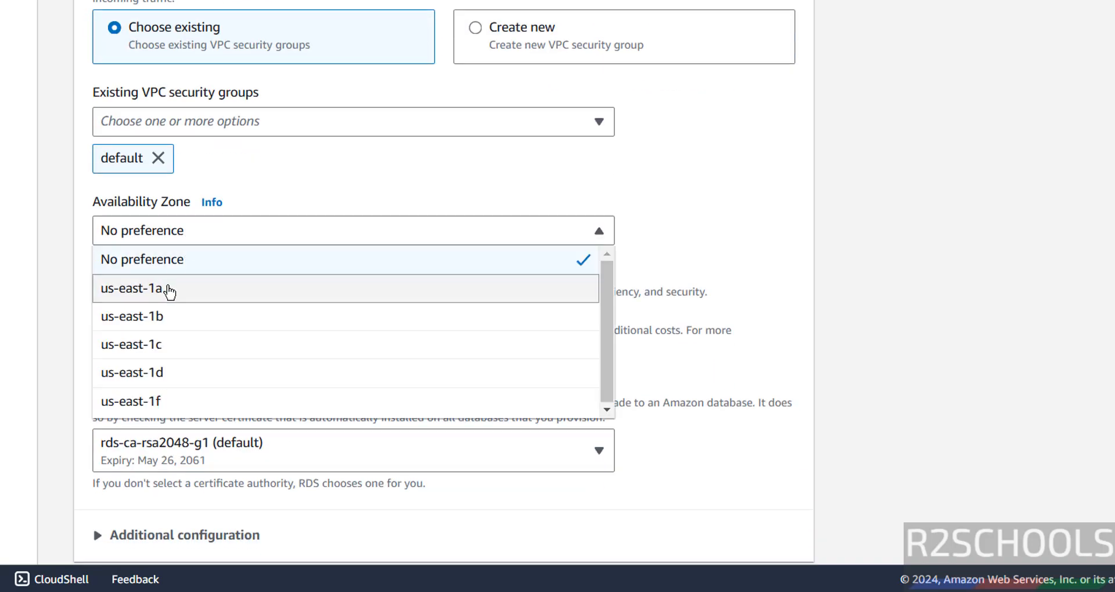
click(168, 289)
scroll(249, 251, down, 4)
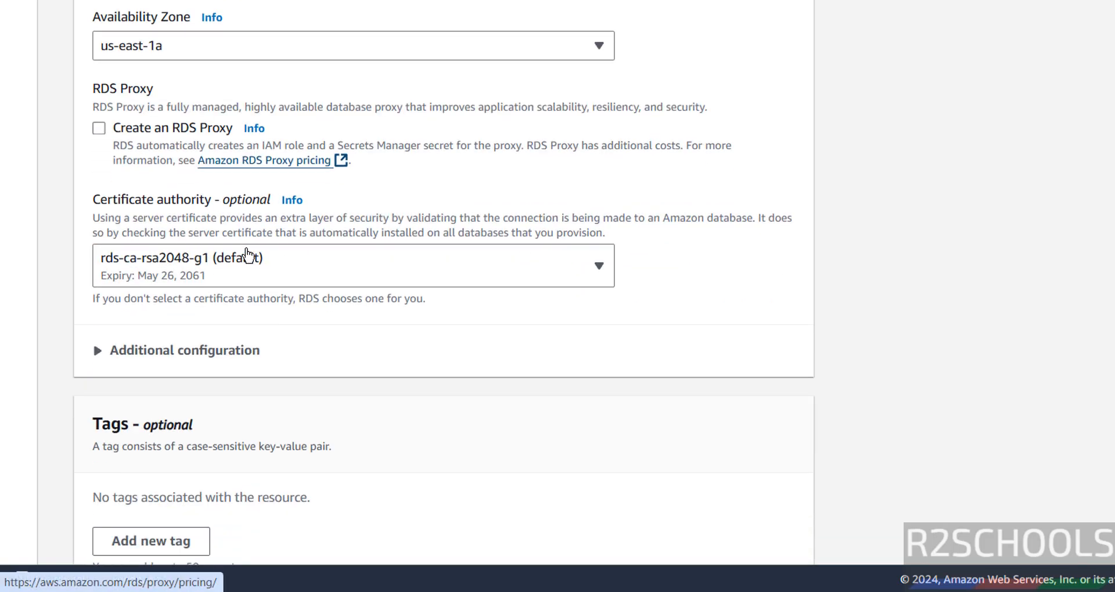
scroll(247, 255, down, 2)
click(231, 264)
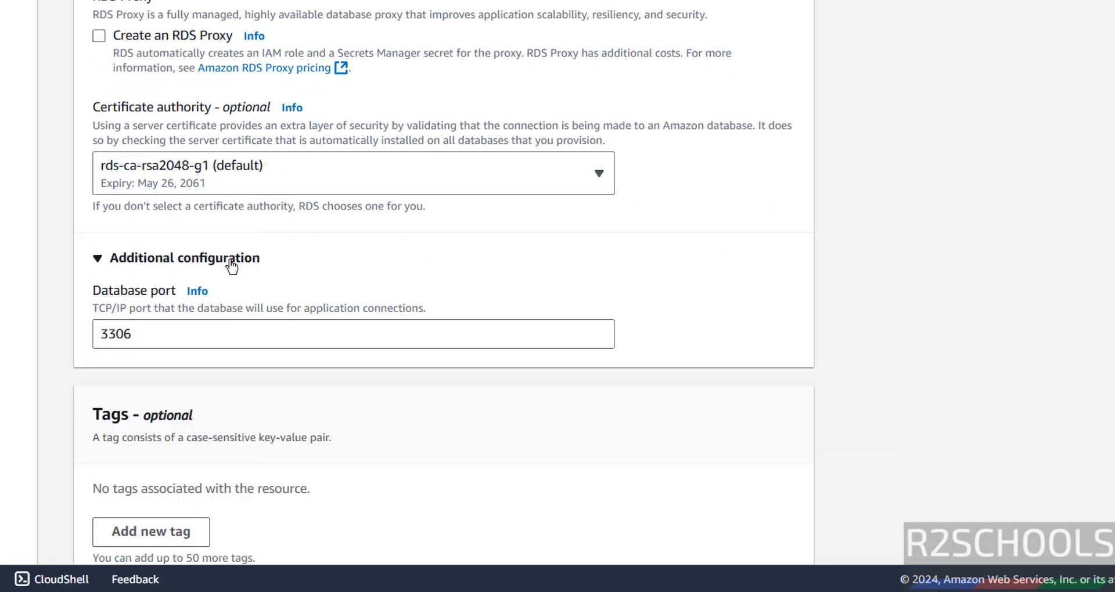
drag(174, 335, 88, 334)
click(251, 333)
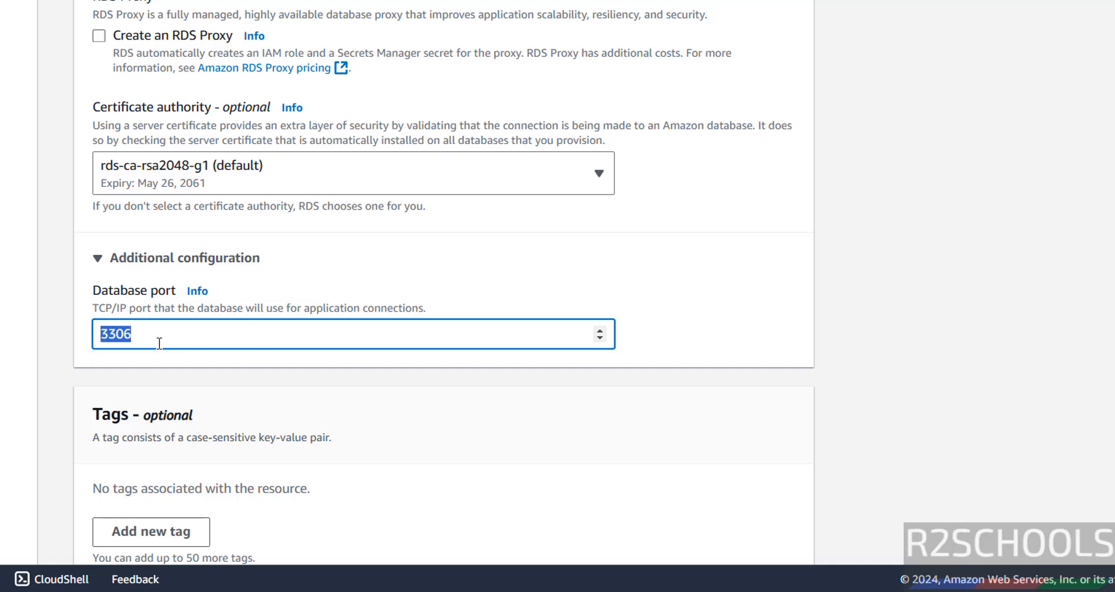
scroll(159, 343, down, 6)
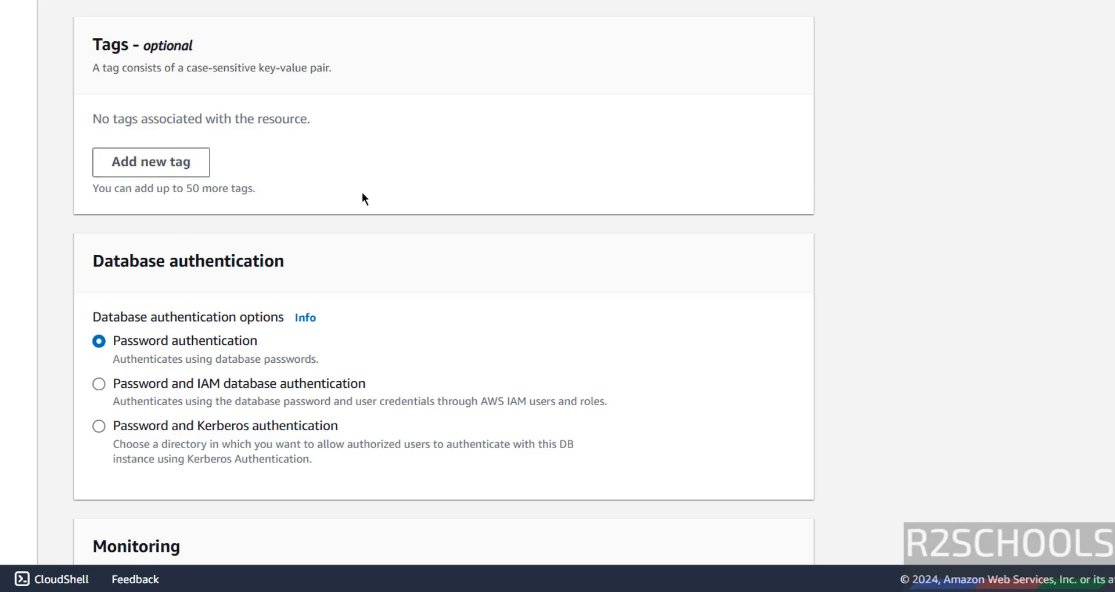
- Leave Enhanced Monitoring off after trying it, and expand Additional configuration
scroll(364, 194, down, 6)
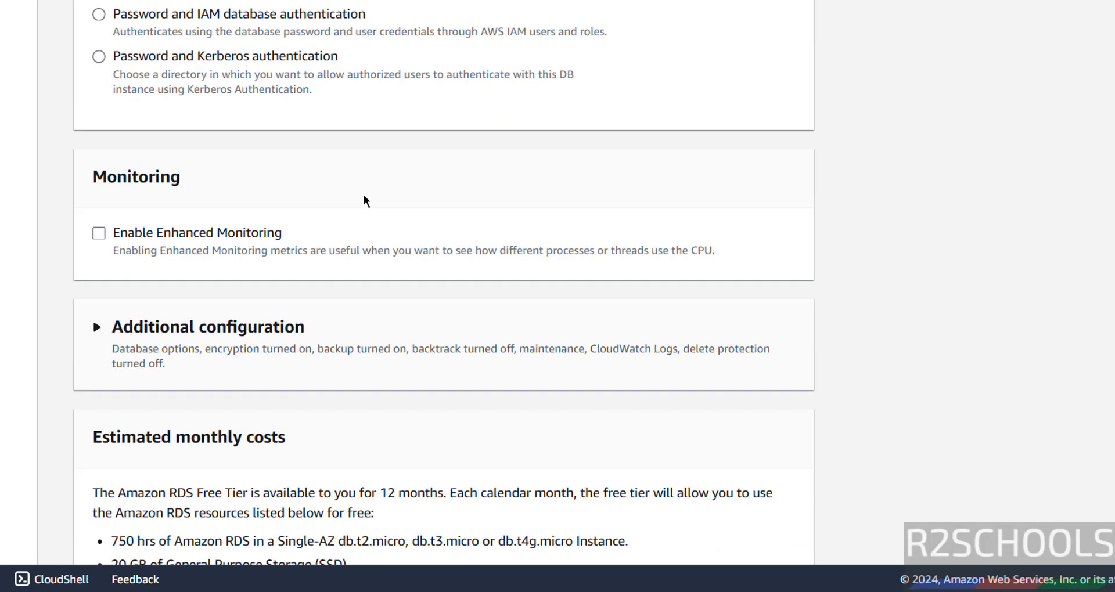
click(100, 234)
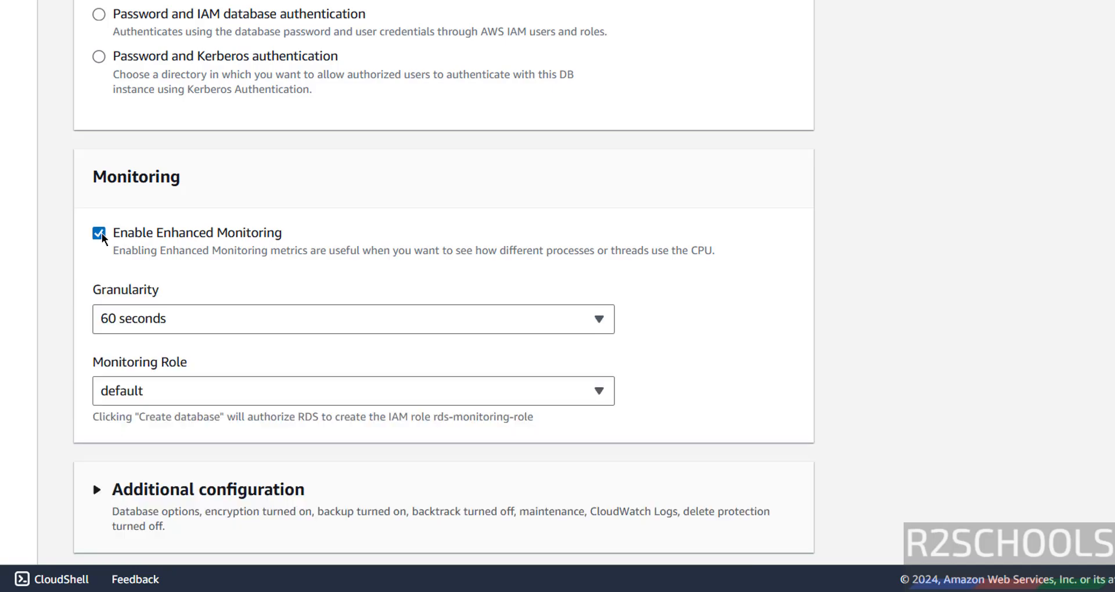
click(158, 318)
click(158, 319)
click(98, 233)
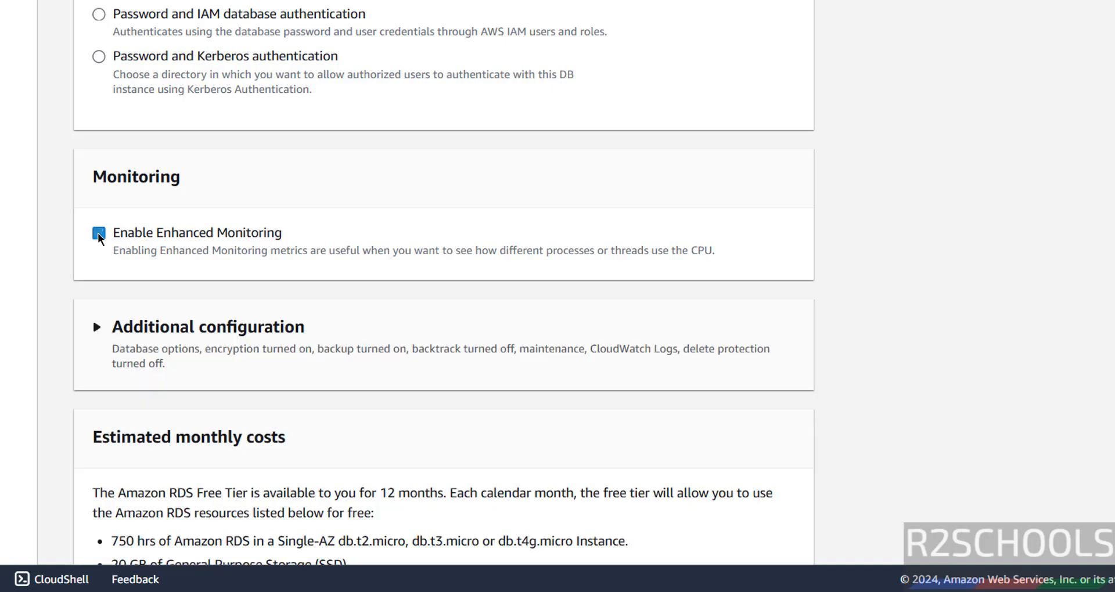
click(95, 330)
scroll(98, 337, down, 5)
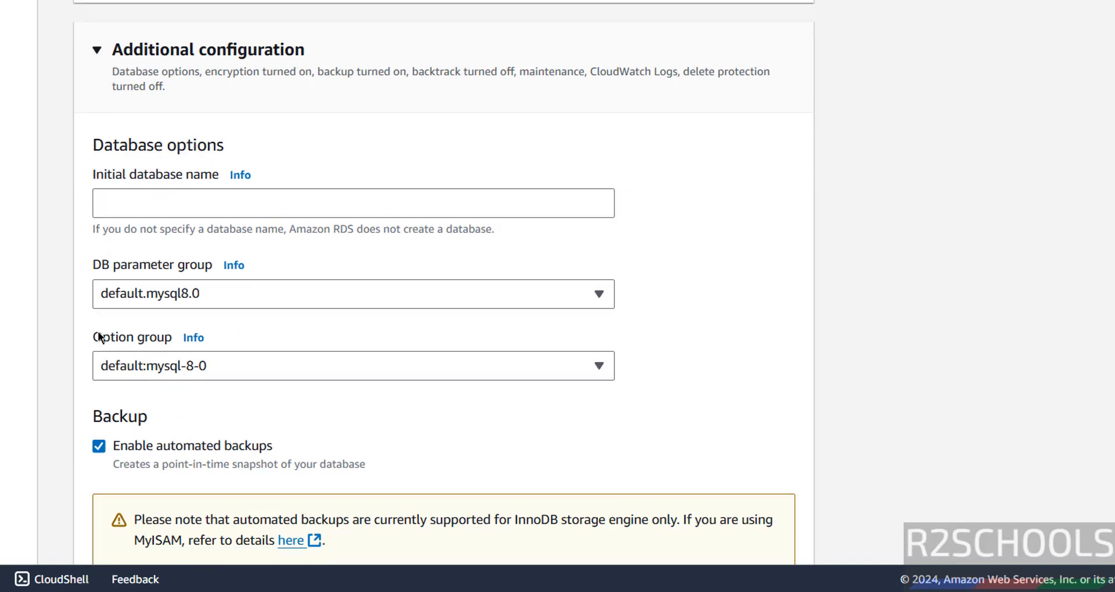
- Set the initial database name to r2schools and keep automated backups with 1-day retention
click(155, 201)
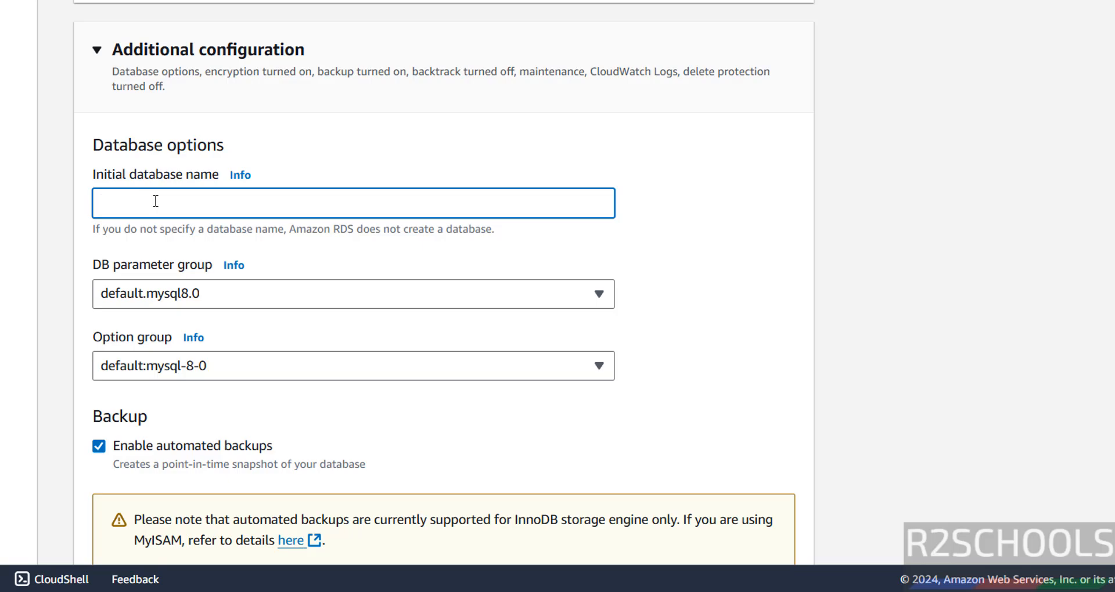
text(r2schools)
scroll(365, 224, down, 5)
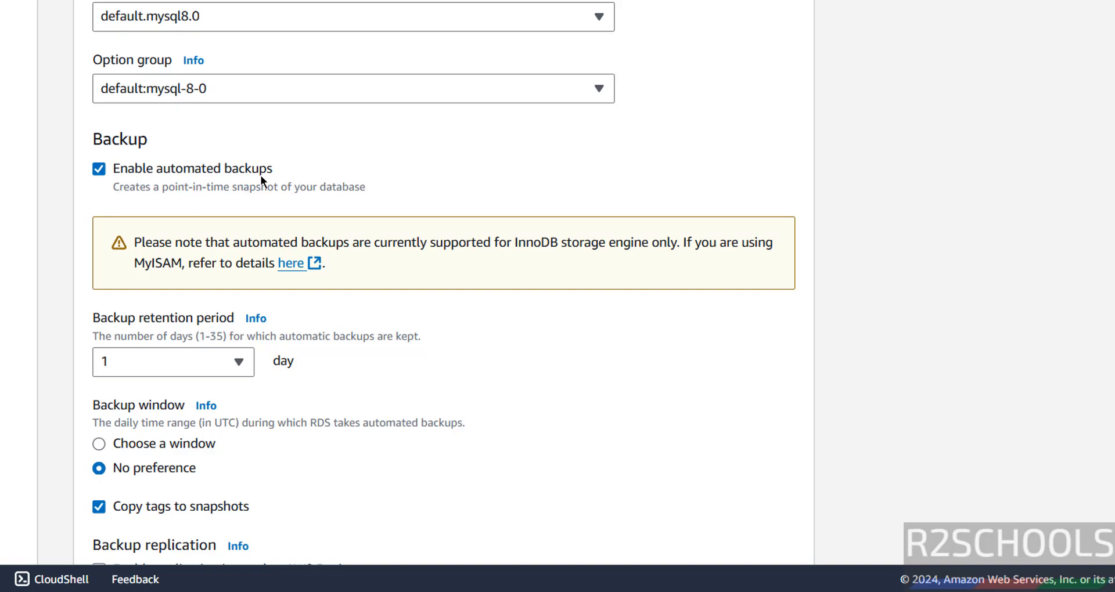
click(98, 169)
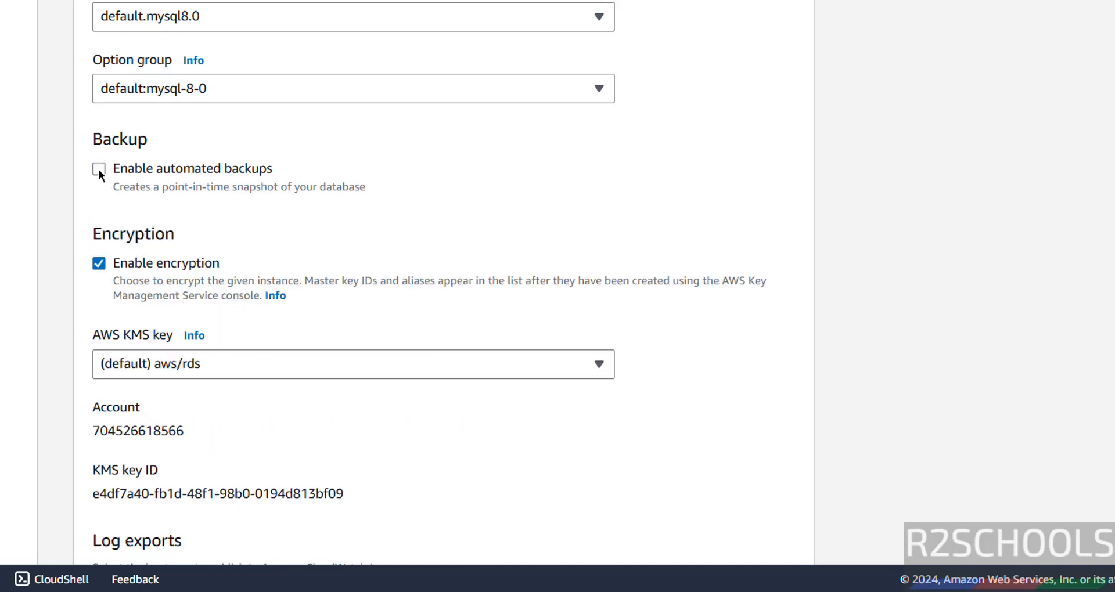
click(99, 169)
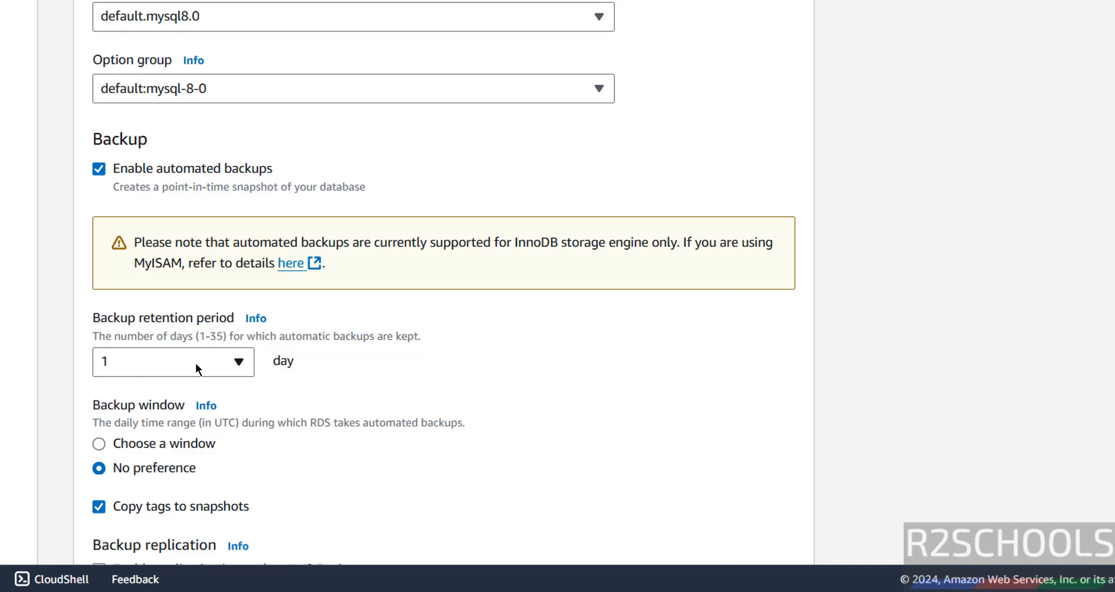
click(174, 366)
scroll(172, 241, down, 10)
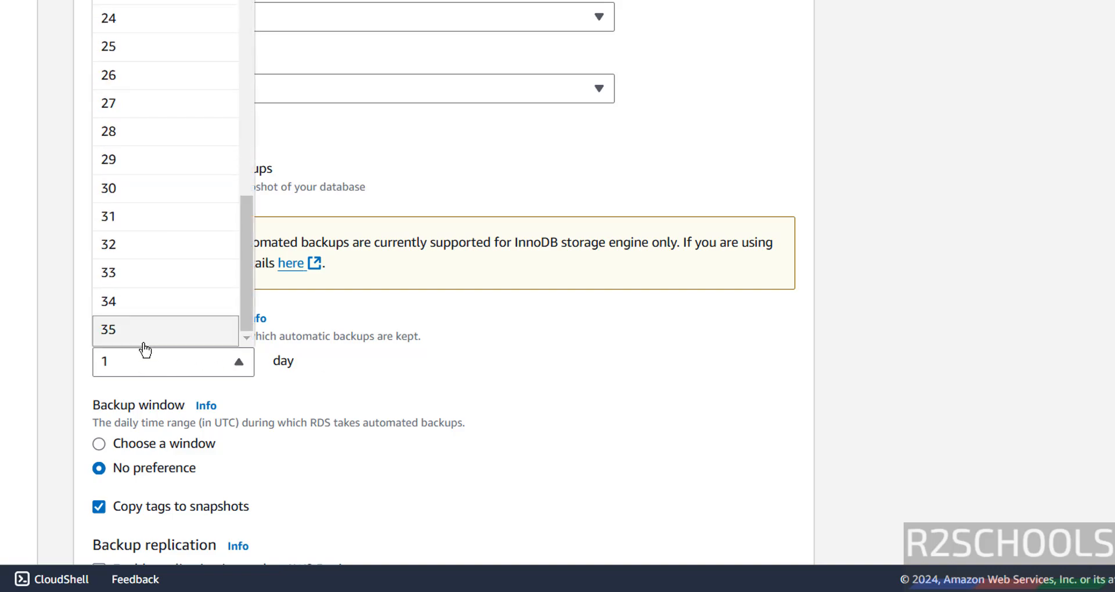
click(139, 363)
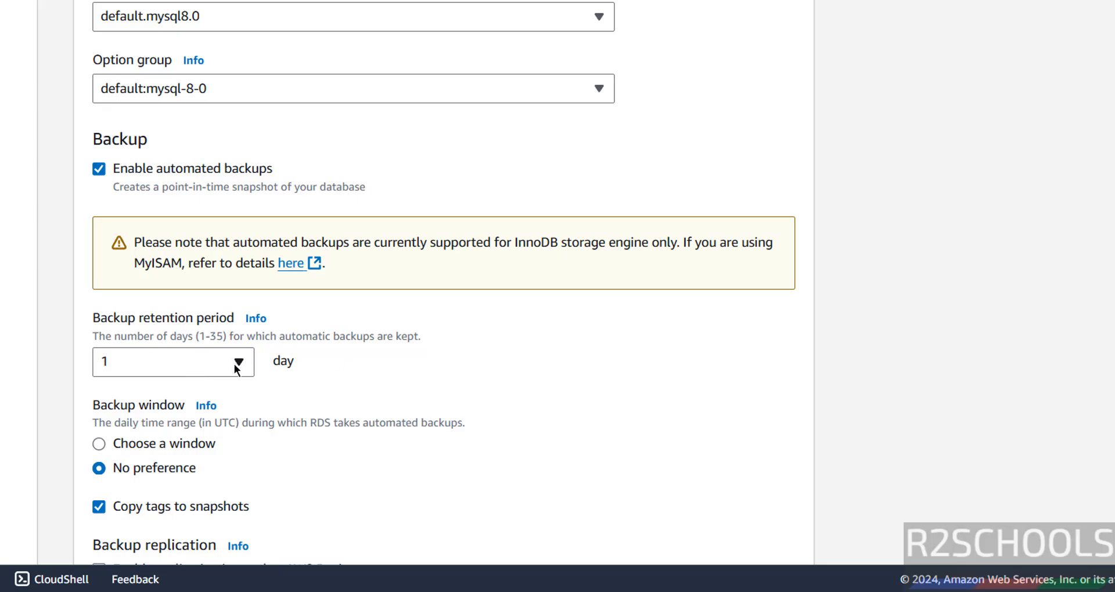
- Scroll to the end of the form, leaving deletion protection off and reviewing estimated costs
scroll(427, 345, down, 5)
scroll(428, 341, down, 3)
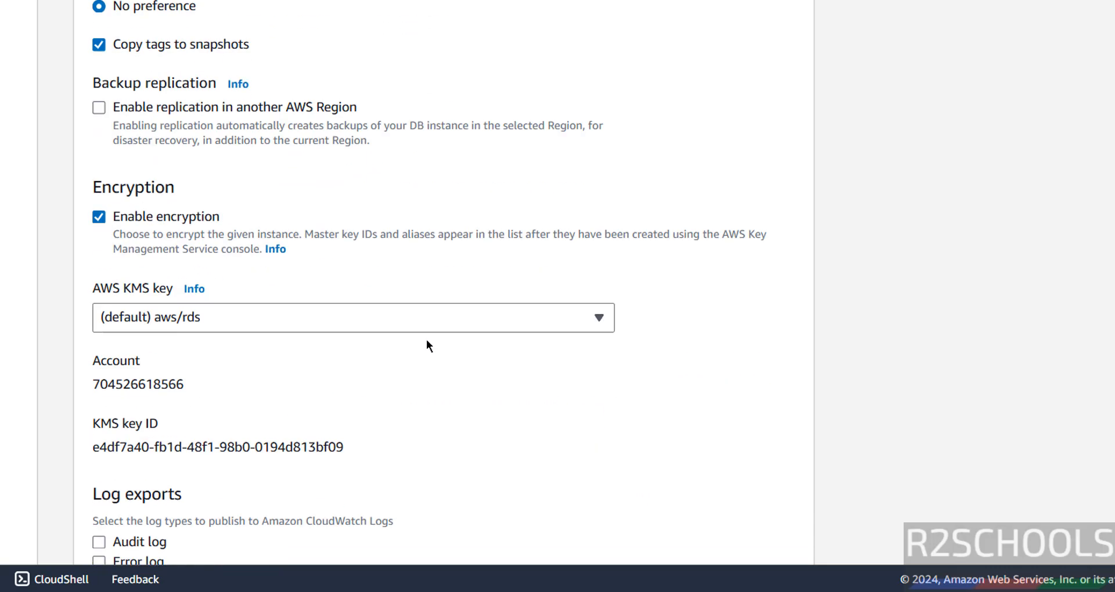
scroll(426, 345, down, 6)
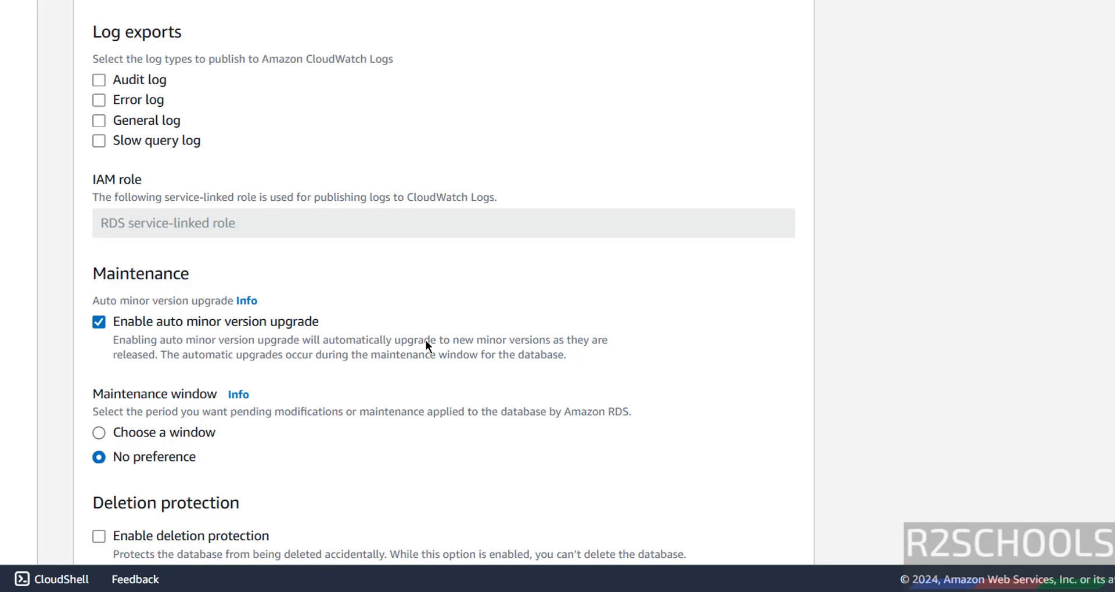
scroll(425, 342, down, 5)
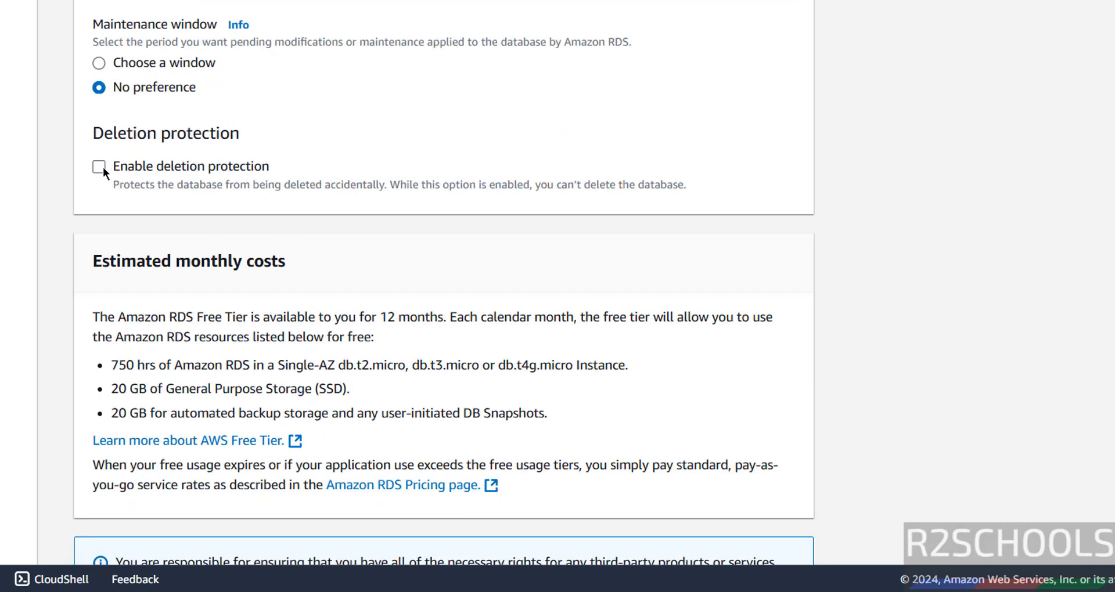
scroll(469, 299, down, 2)
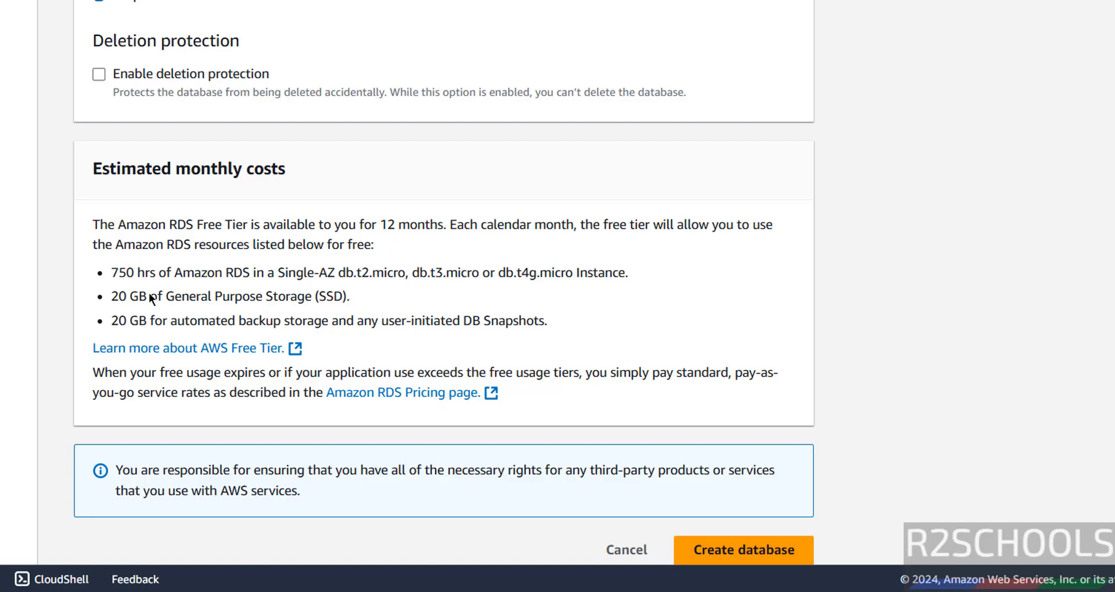
- Recheck the free-tier costs and engine, storage and encryption settings, then create the database
drag(146, 272, 177, 321)
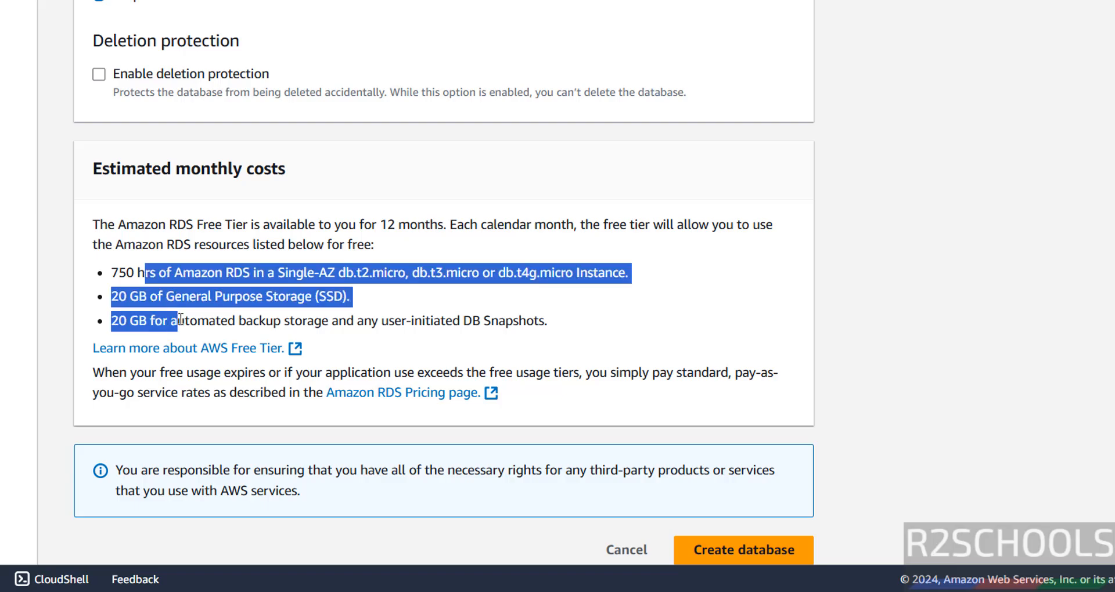
click(538, 305)
scroll(556, 312, up, 20)
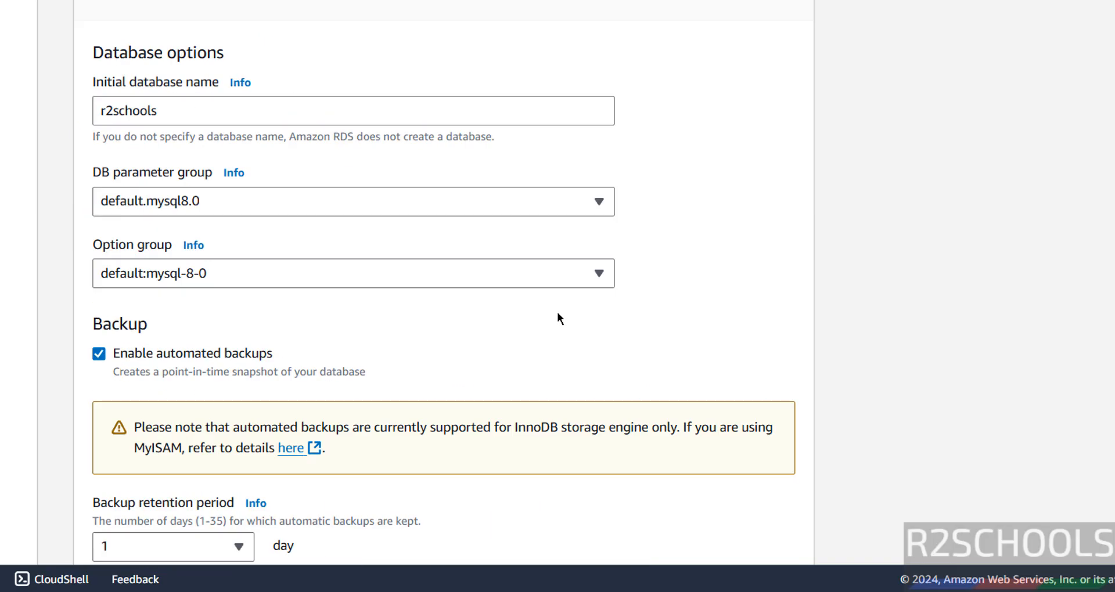
scroll(558, 317, up, 20)
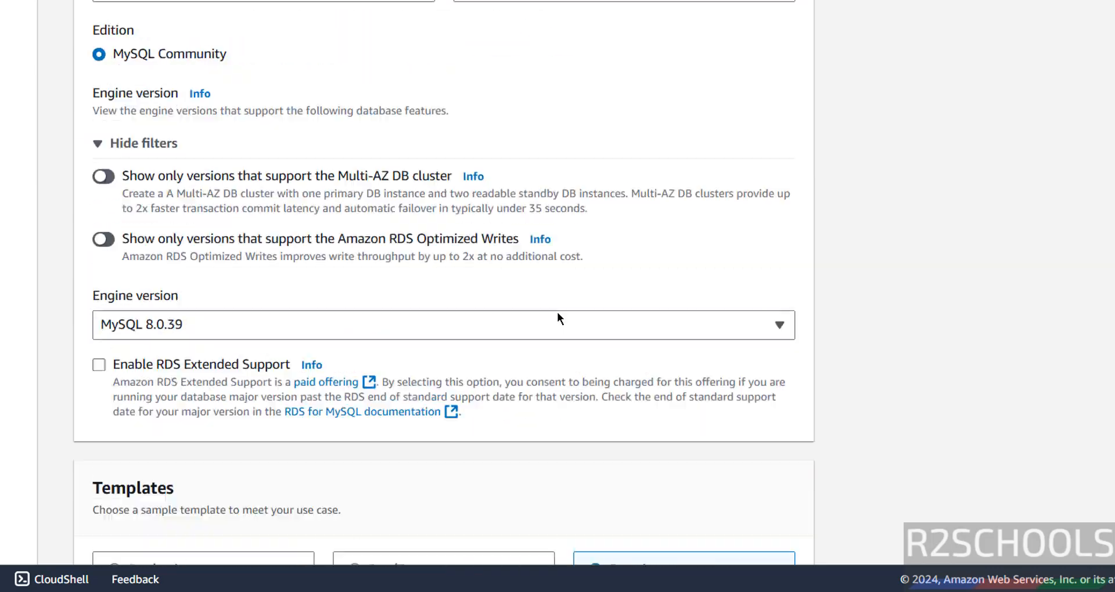
scroll(557, 315, up, 8)
scroll(565, 299, down, 20)
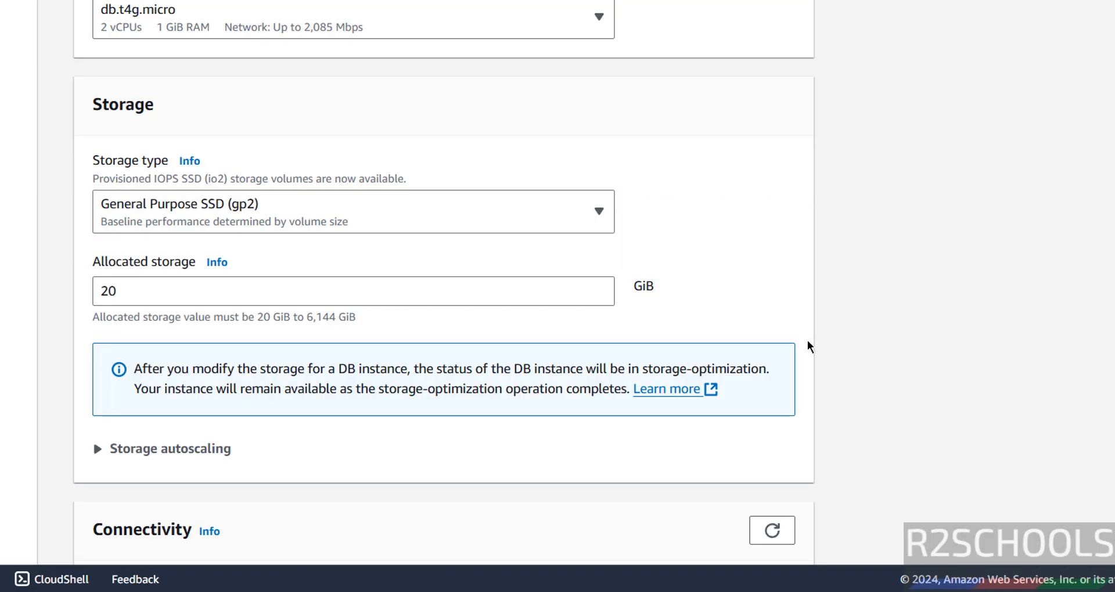
scroll(807, 347, down, 20)
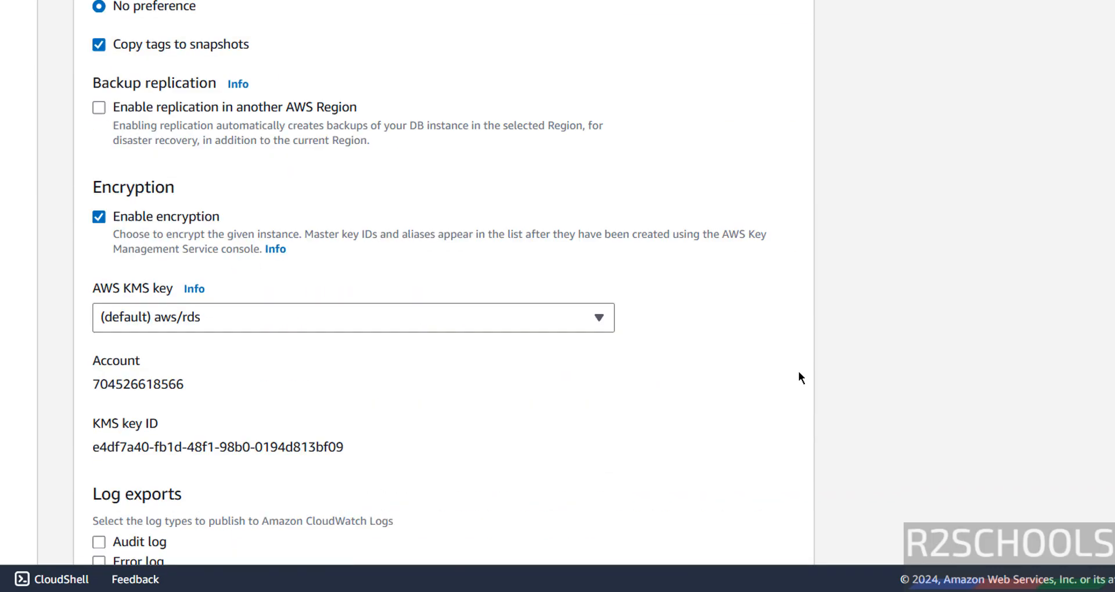
scroll(800, 378, down, 15)
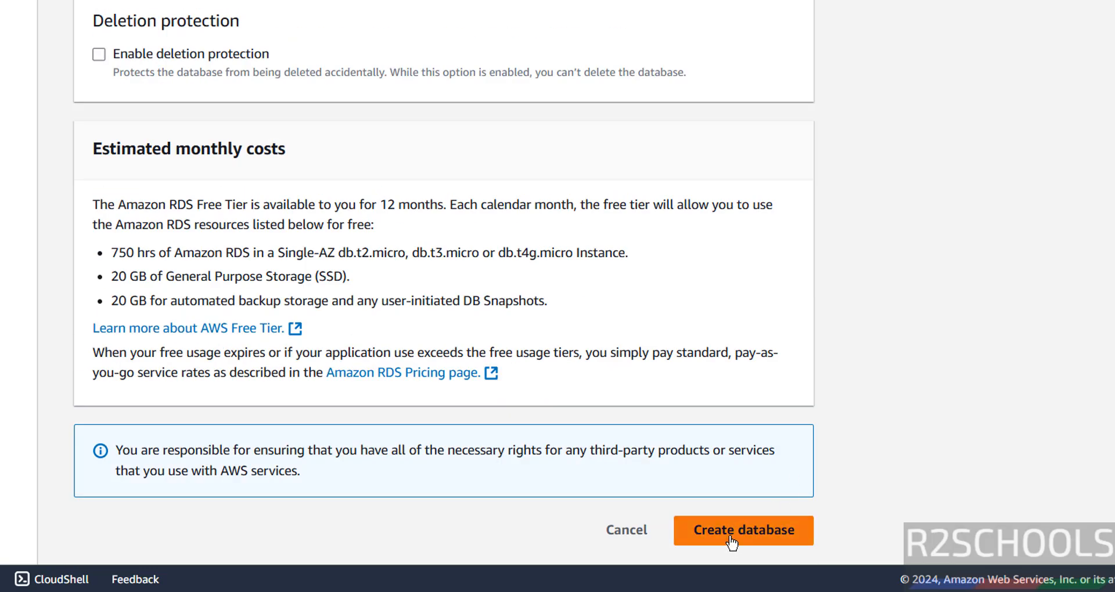
click(731, 543)
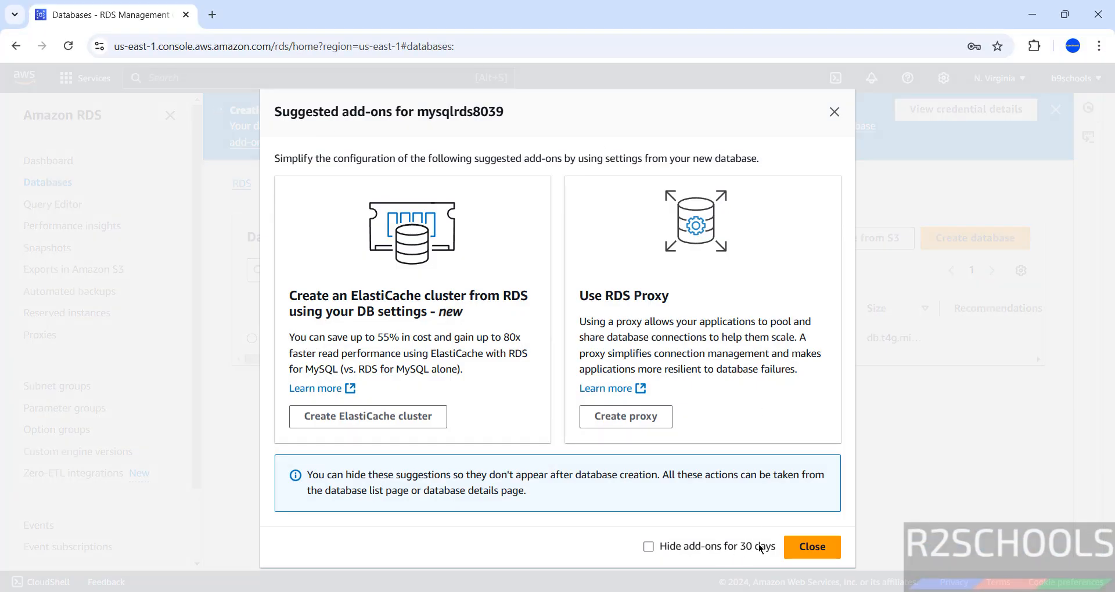
- Close the Suggested add-ons dialog and view mysqlrds8039 in the Databases list
click(797, 548)
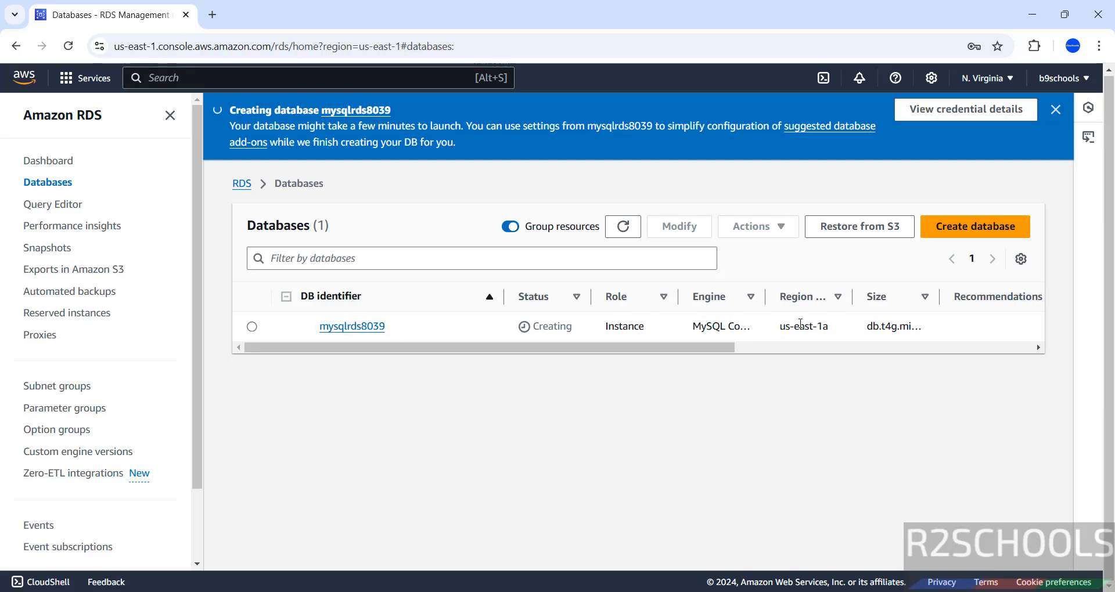
drag(701, 347, 339, 376)
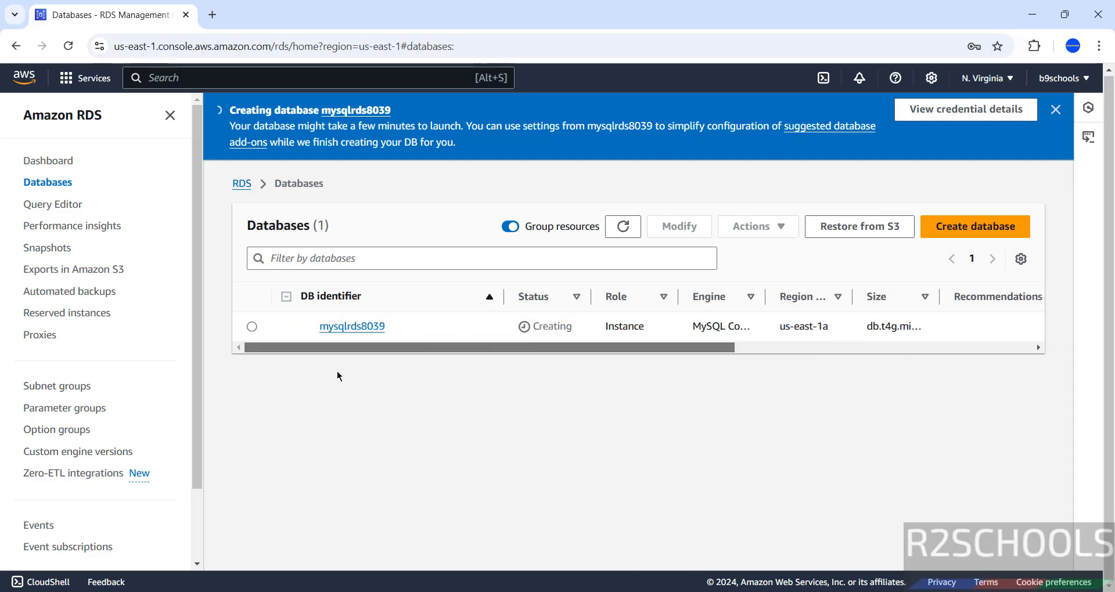
- Open mysqlrds8039's details page and refresh until creation finishes
click(360, 329)
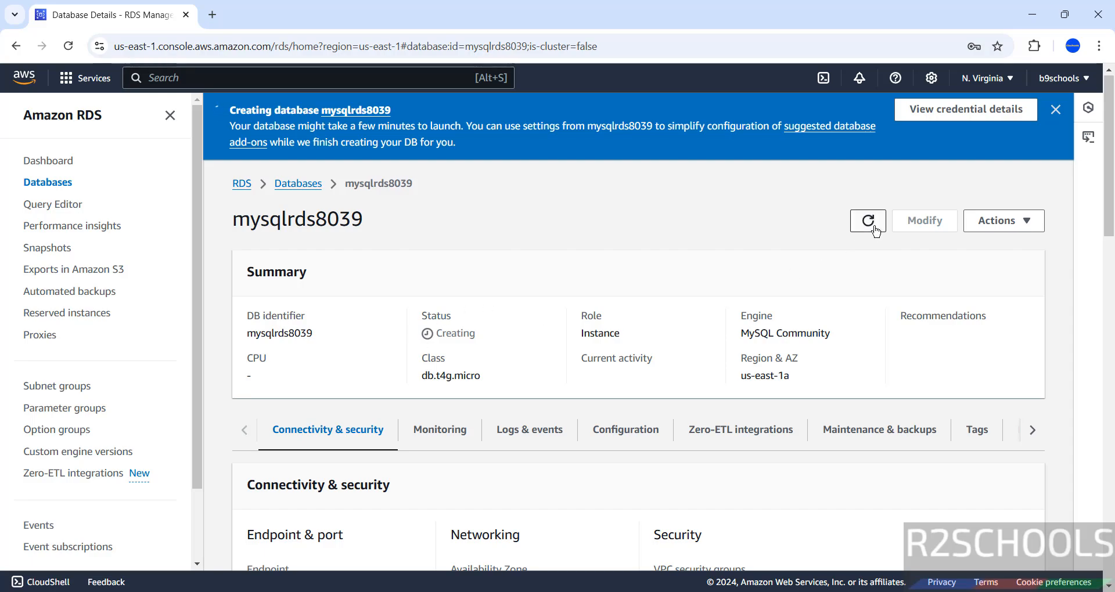
scroll(775, 254, down, 4)
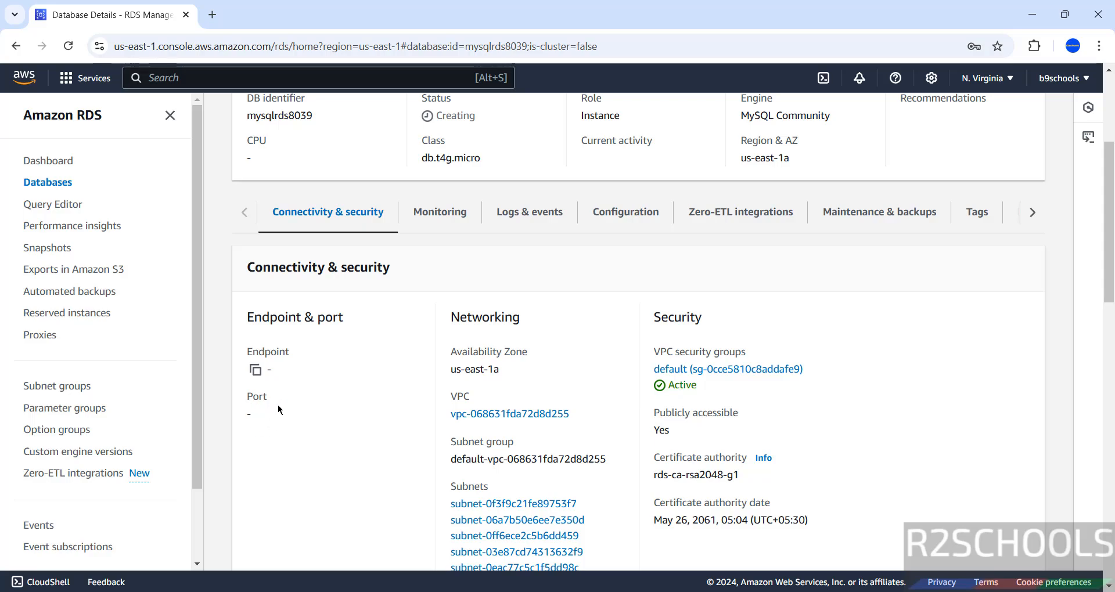
scroll(446, 386, up, 4)
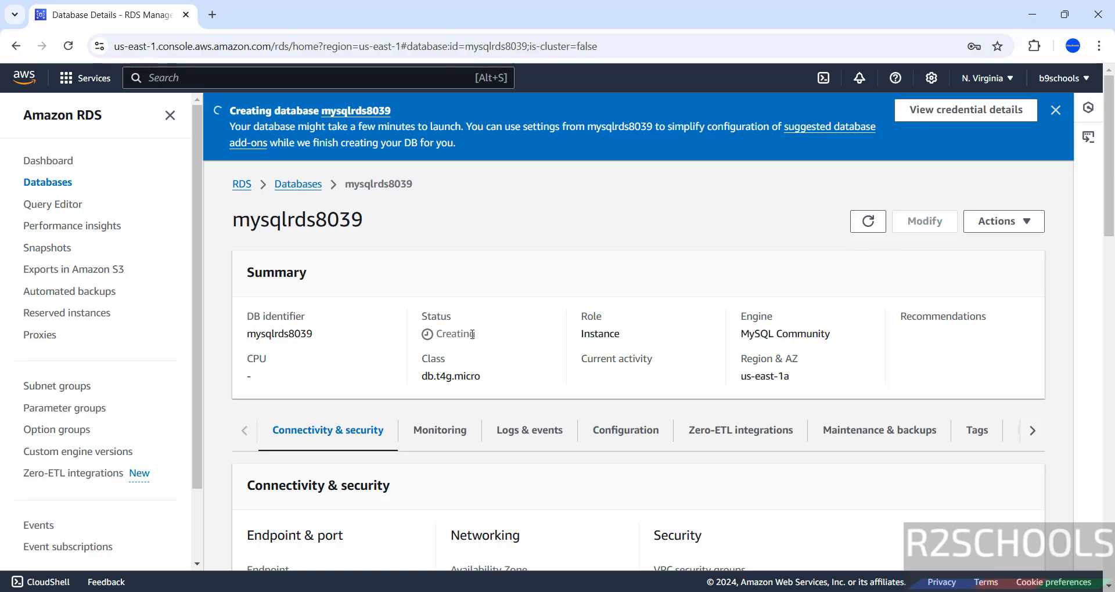
click(868, 221)
click(935, 120)
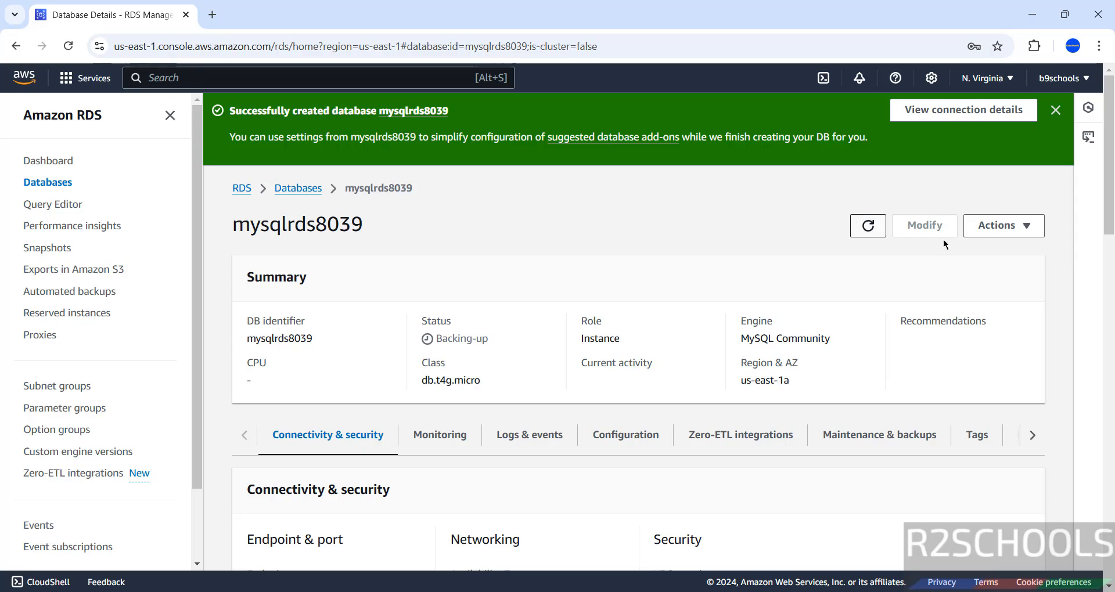
- Copy the mysqlrds8039 endpoint address and bring up the Windows Start menu
scroll(1109, 215, down, 3)
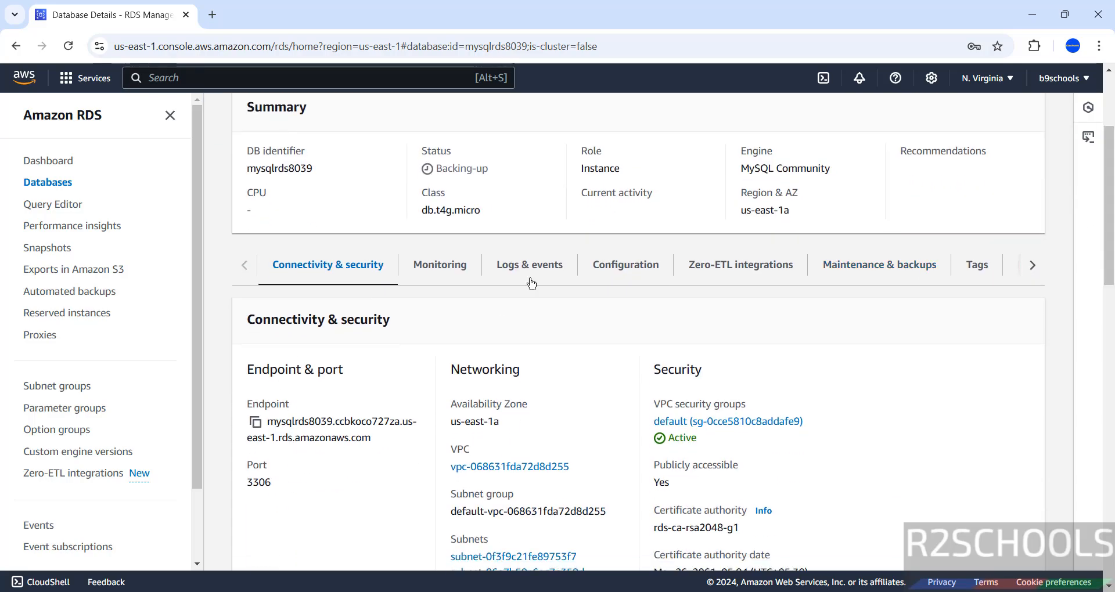
click(255, 423)
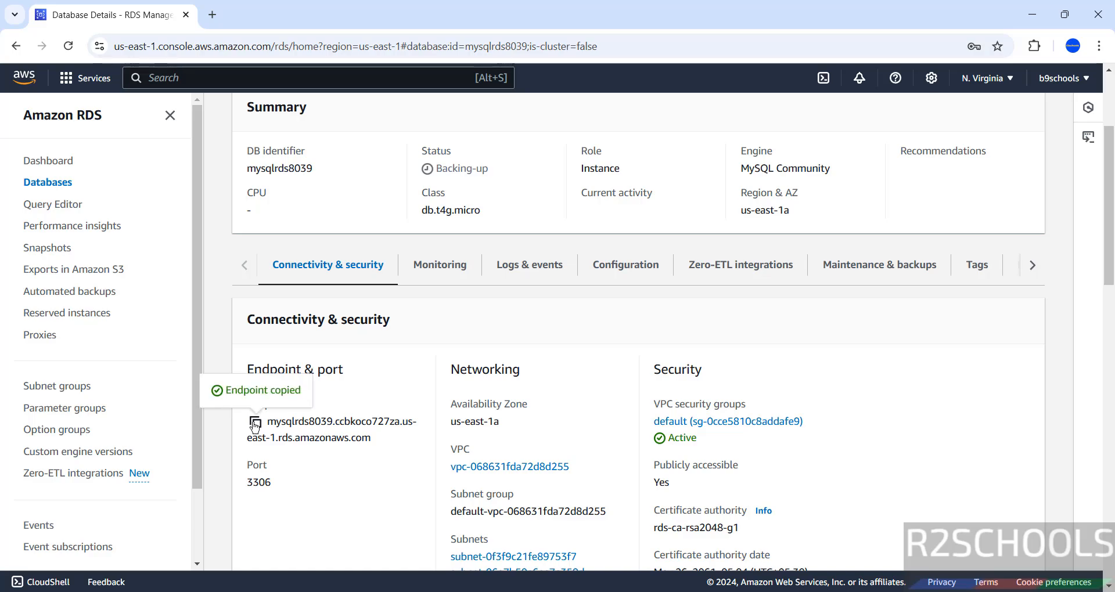
key(super)
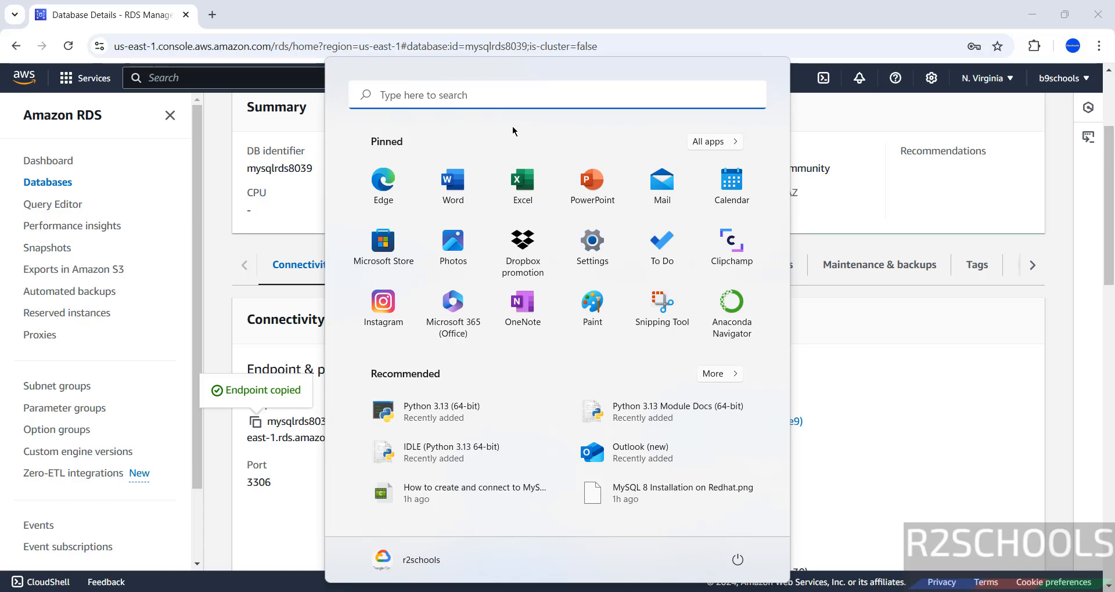
- Launch MySQL Workbench 8.0 CE from a Start search for 'mysql' and begin a new connection
text(mysql)
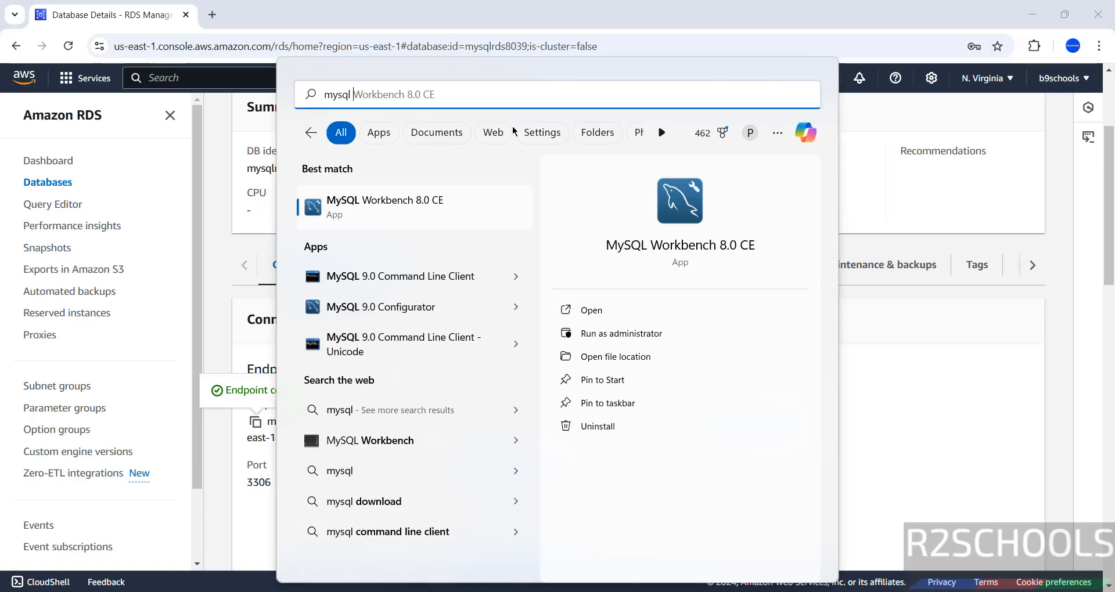
click(400, 213)
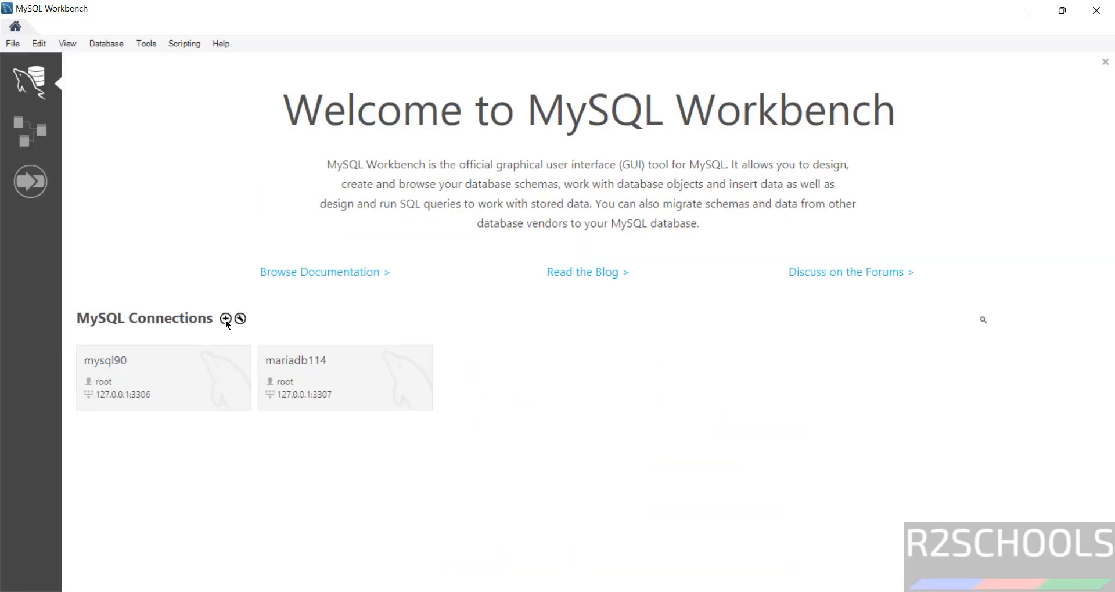
click(225, 318)
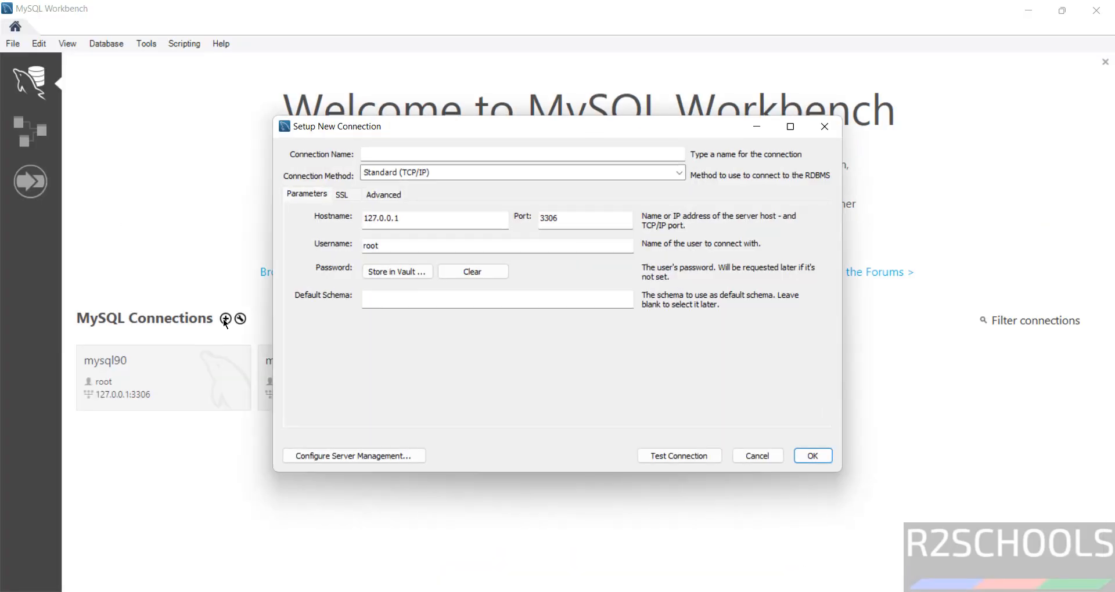
- Name the connection mysqlawsrds839, with the pasted RDS endpoint as hostname and username admin
click(455, 157)
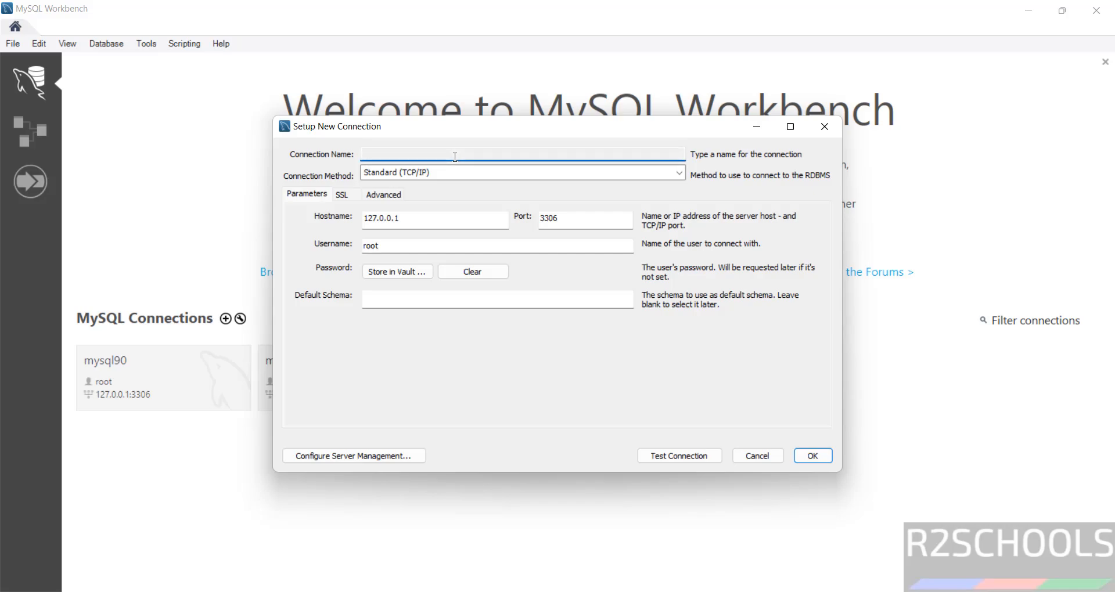
text(mysql)
text(awsrds)
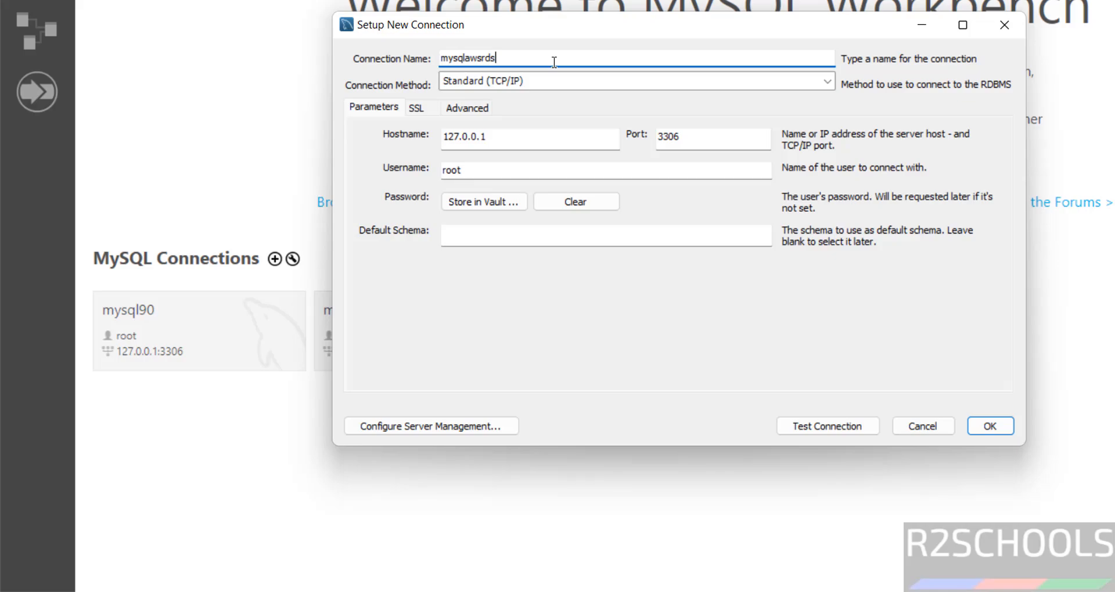
text(839)
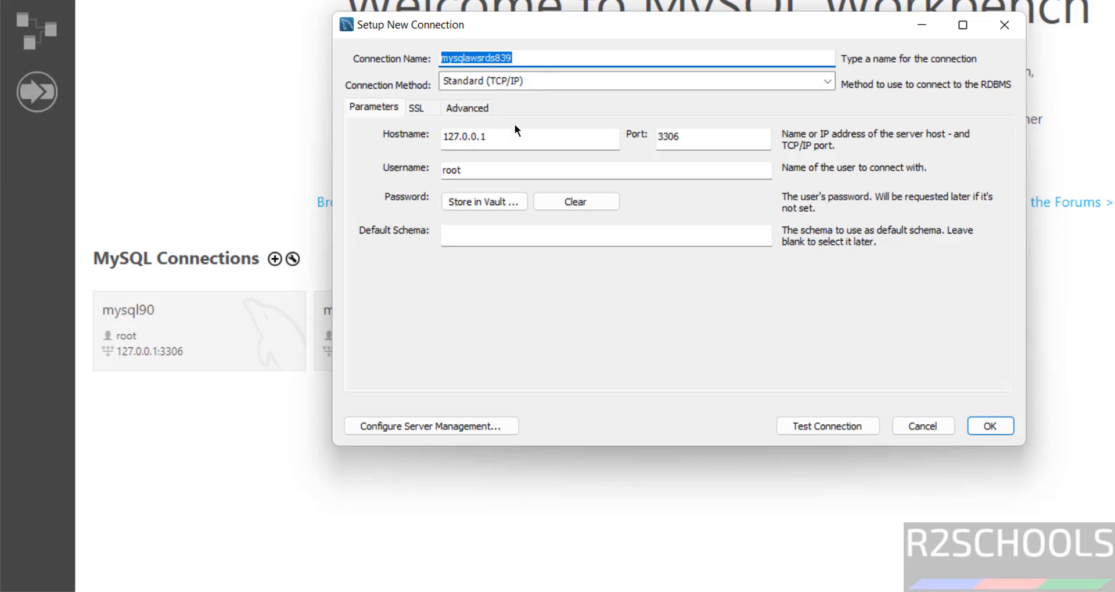
drag(497, 133, 406, 135)
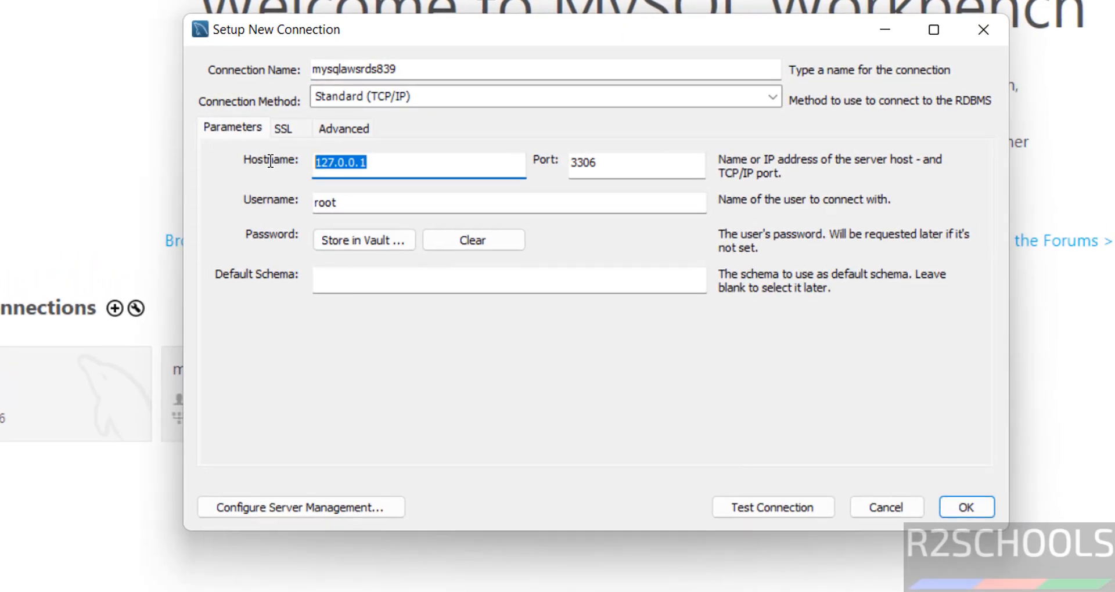
key(ctrl+v)
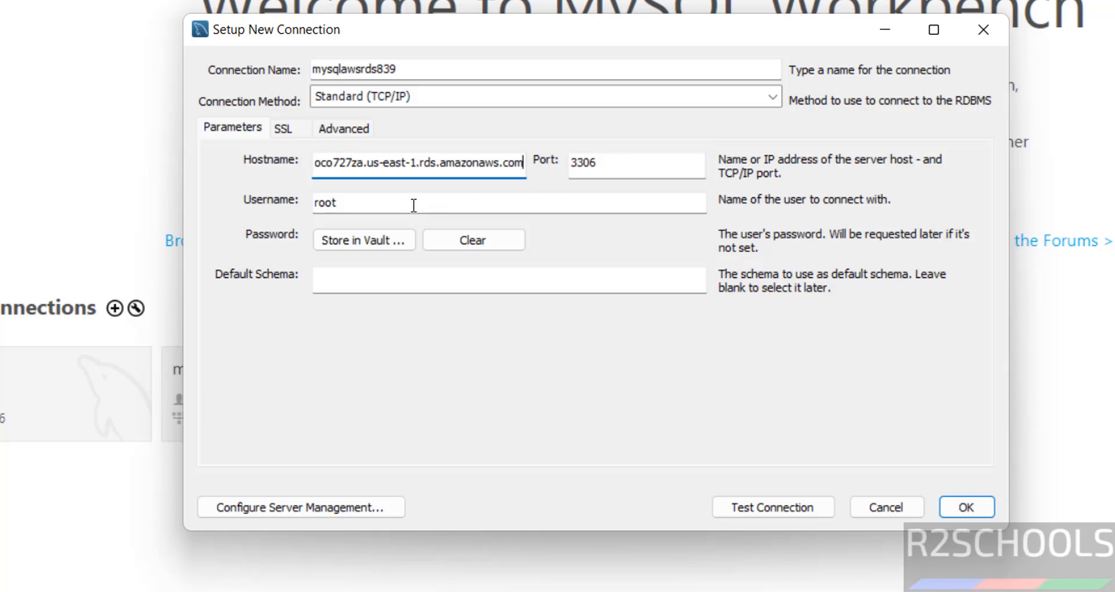
double_click(382, 208)
text(admin)
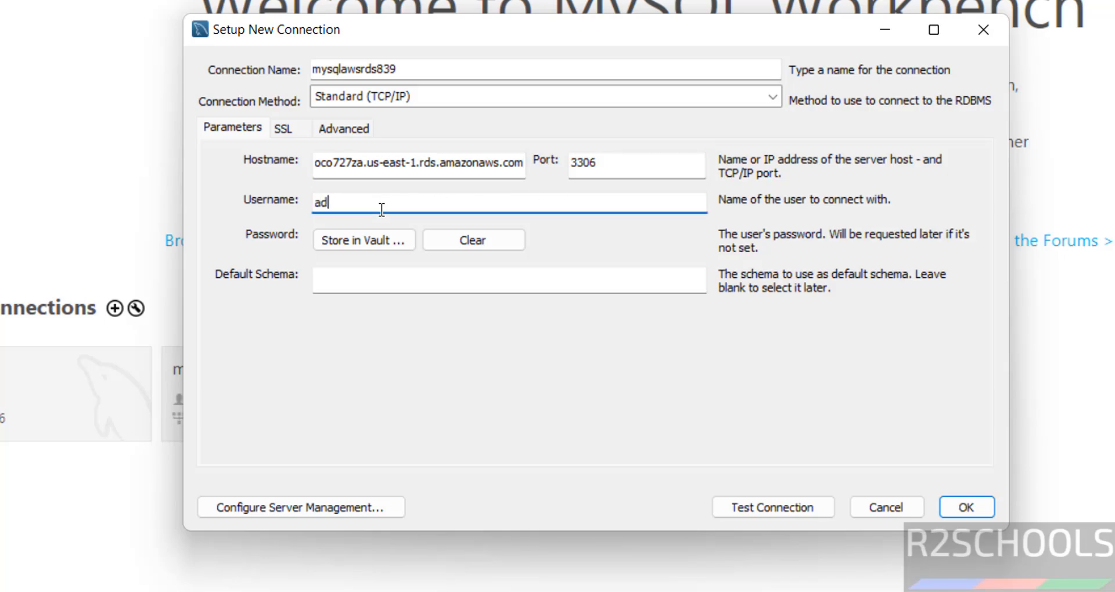
- Store the admin password in the vault and test the connection
click(366, 249)
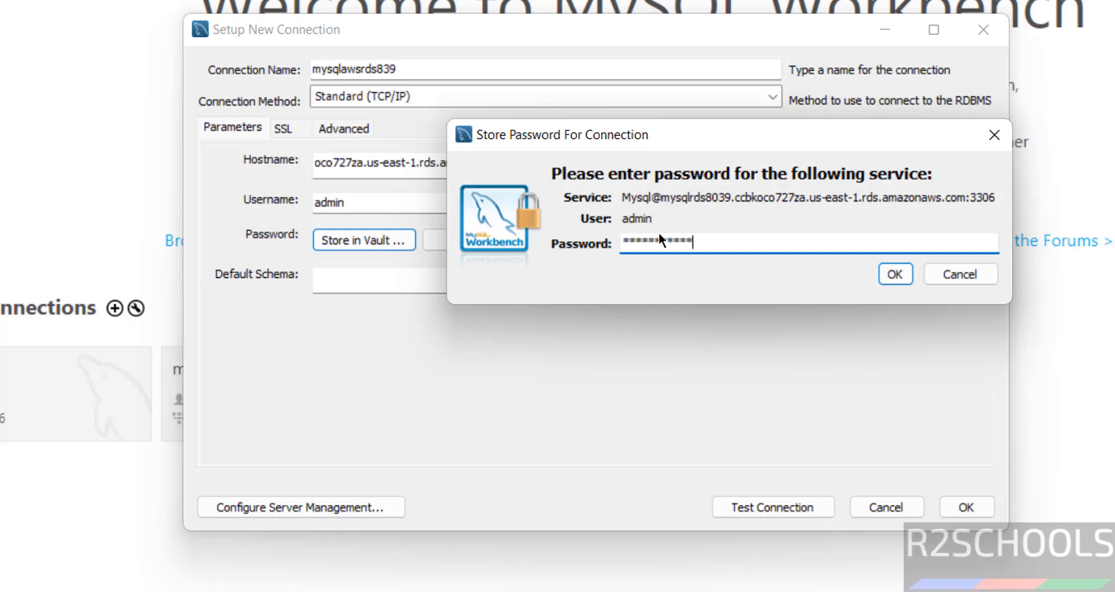
text(*)
click(902, 273)
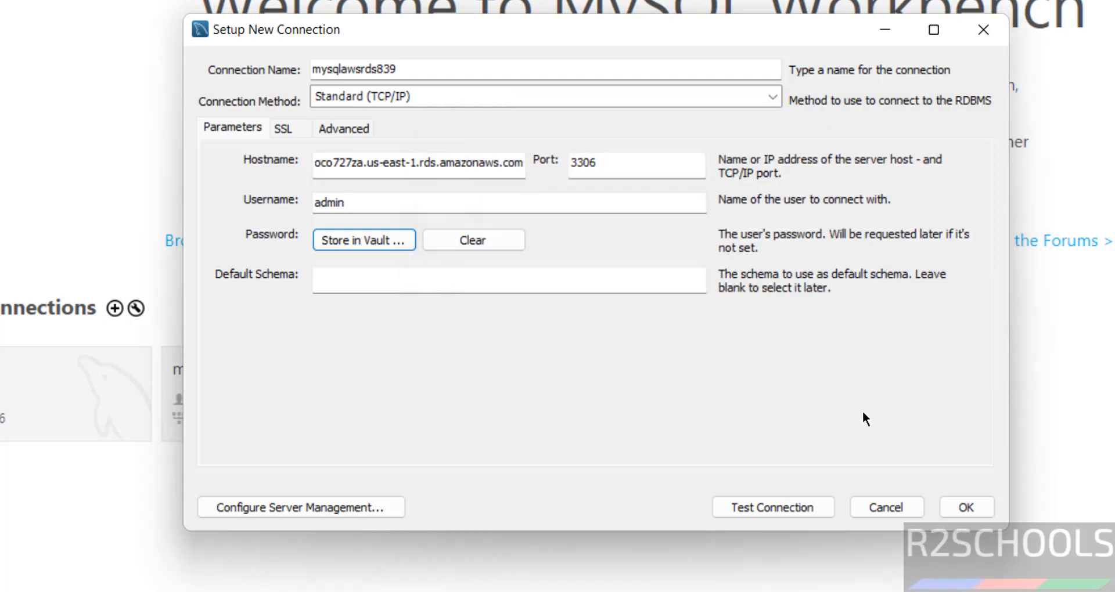
click(755, 504)
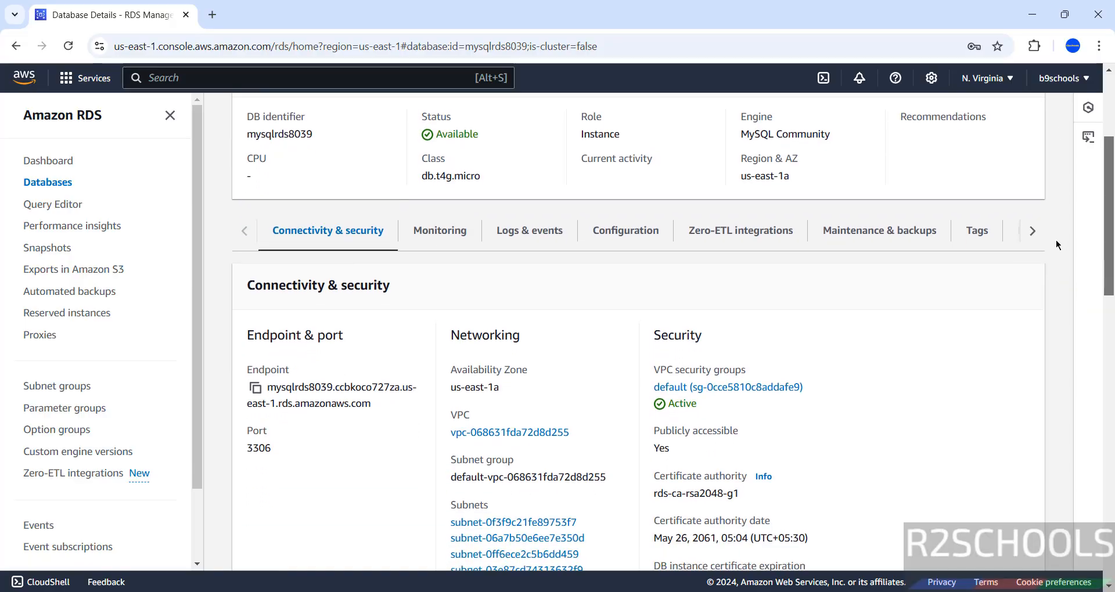
- Open the default security group and start editing its inbound rules
scroll(1051, 261, down, 3)
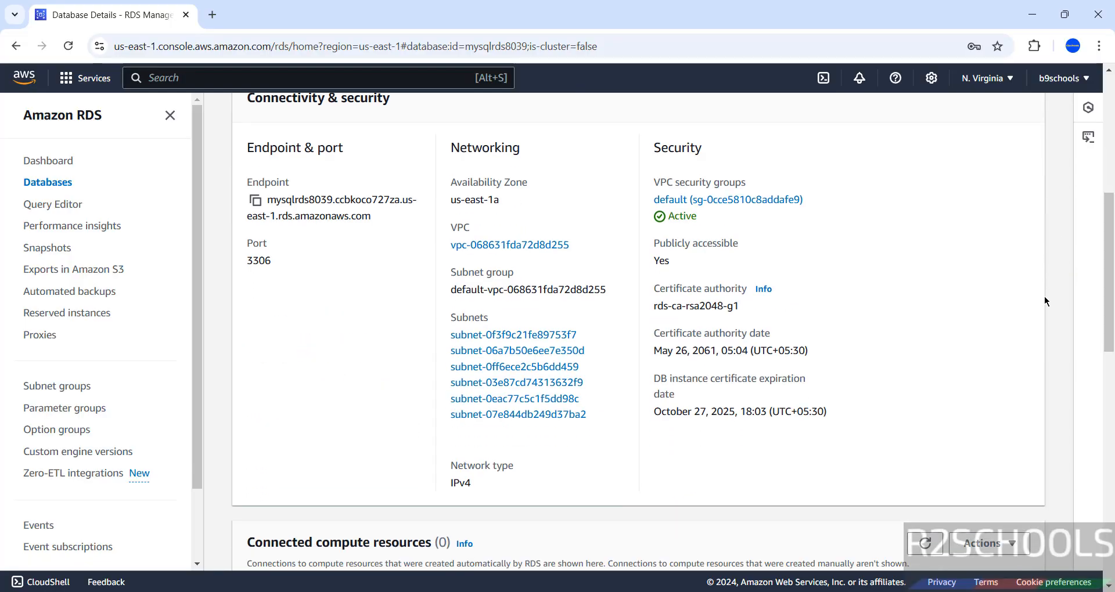
click(697, 200)
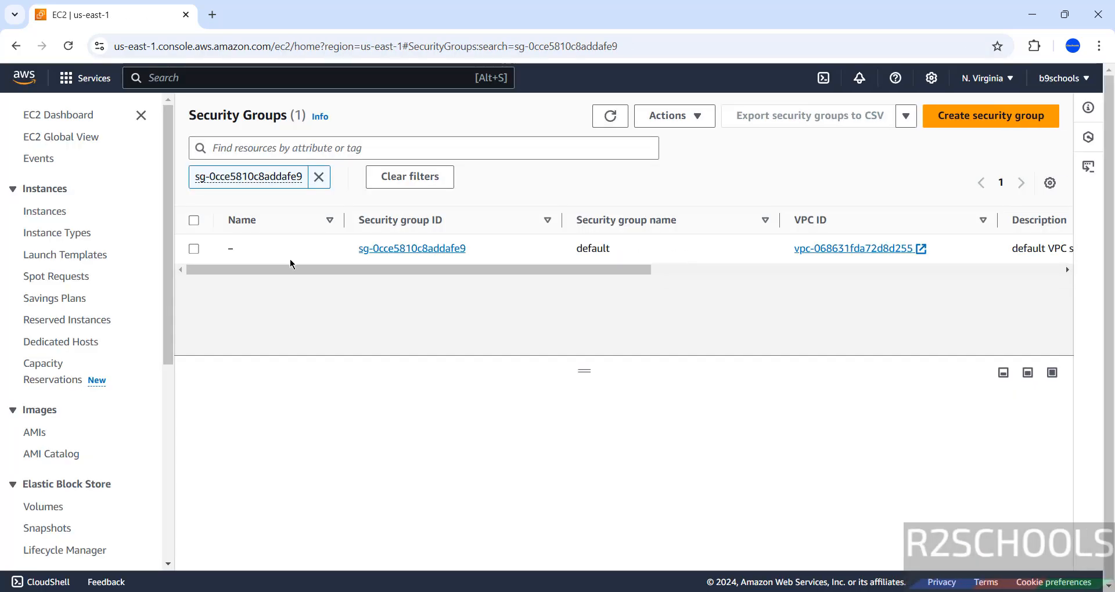
click(393, 250)
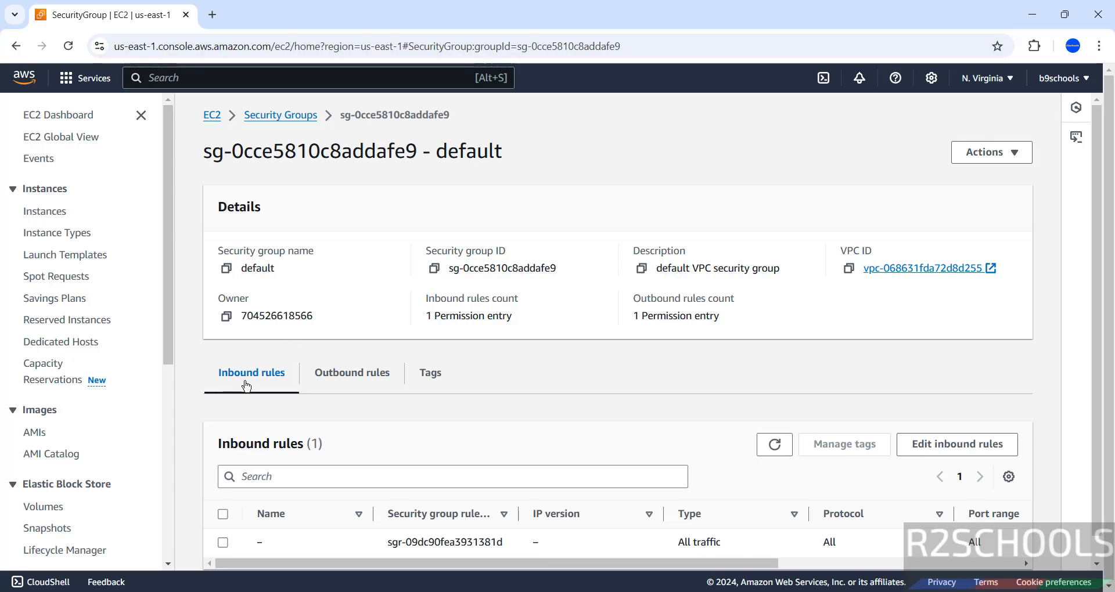
click(955, 444)
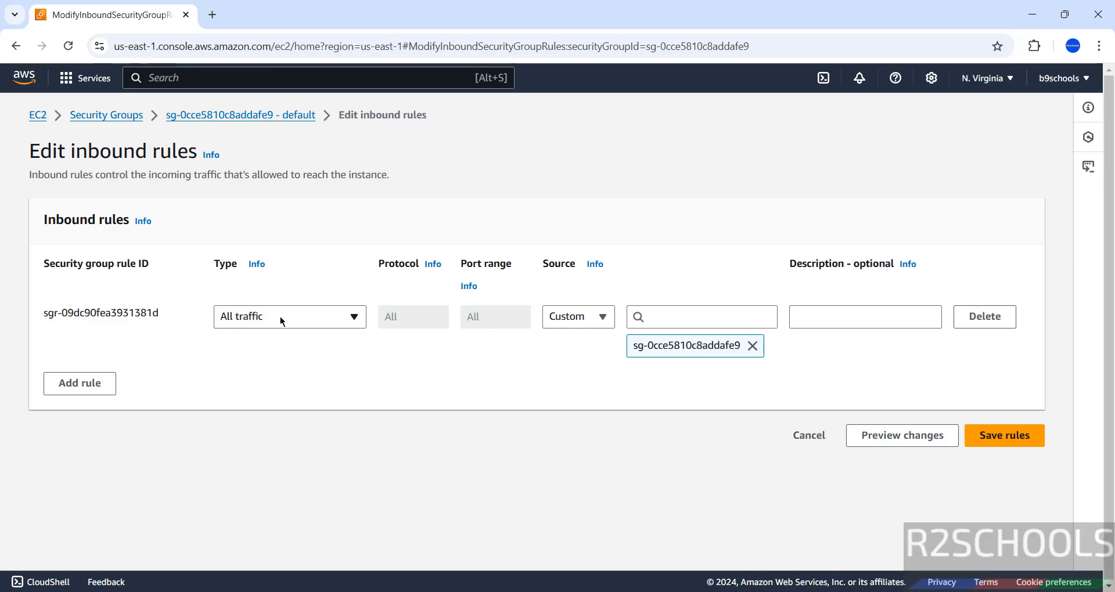
- Add a MYSQL/Aurora inbound rule on port 3306 with source My IP and save it
click(96, 388)
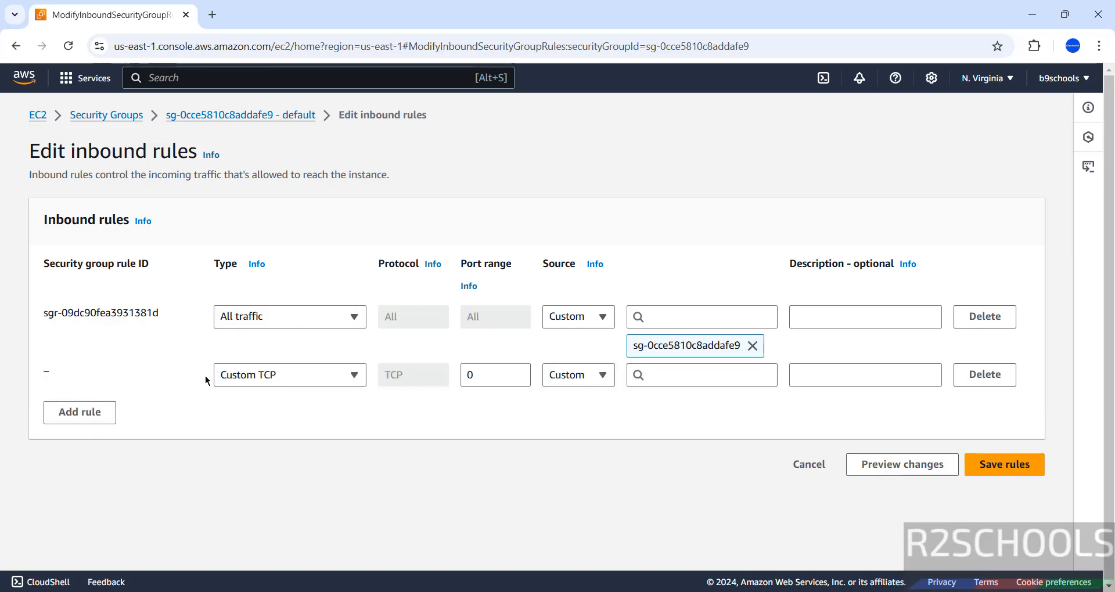
click(247, 378)
scroll(359, 326, down, 6)
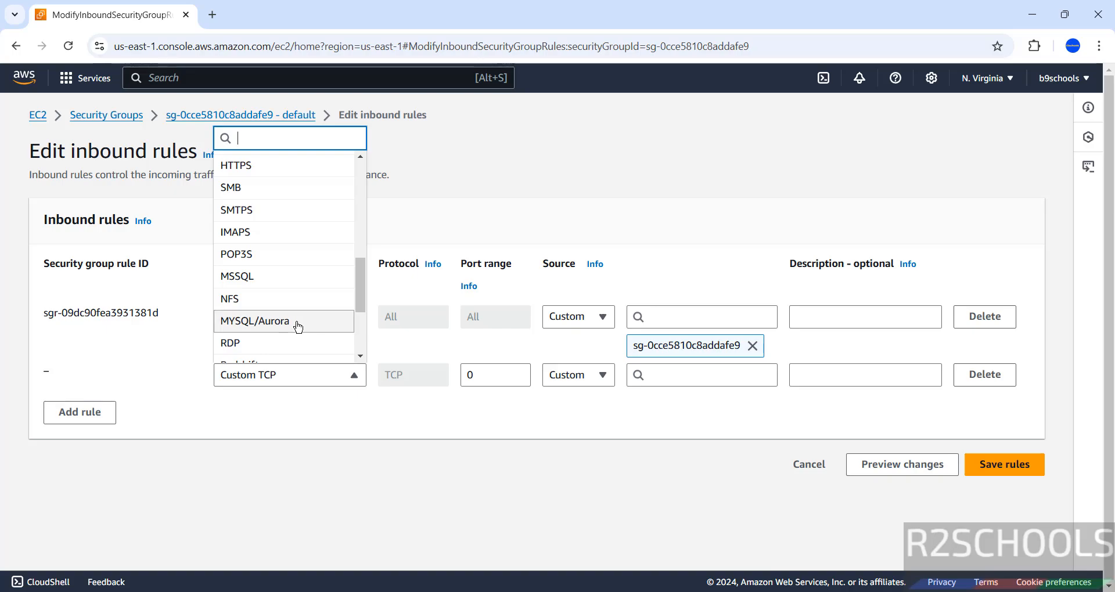
click(298, 326)
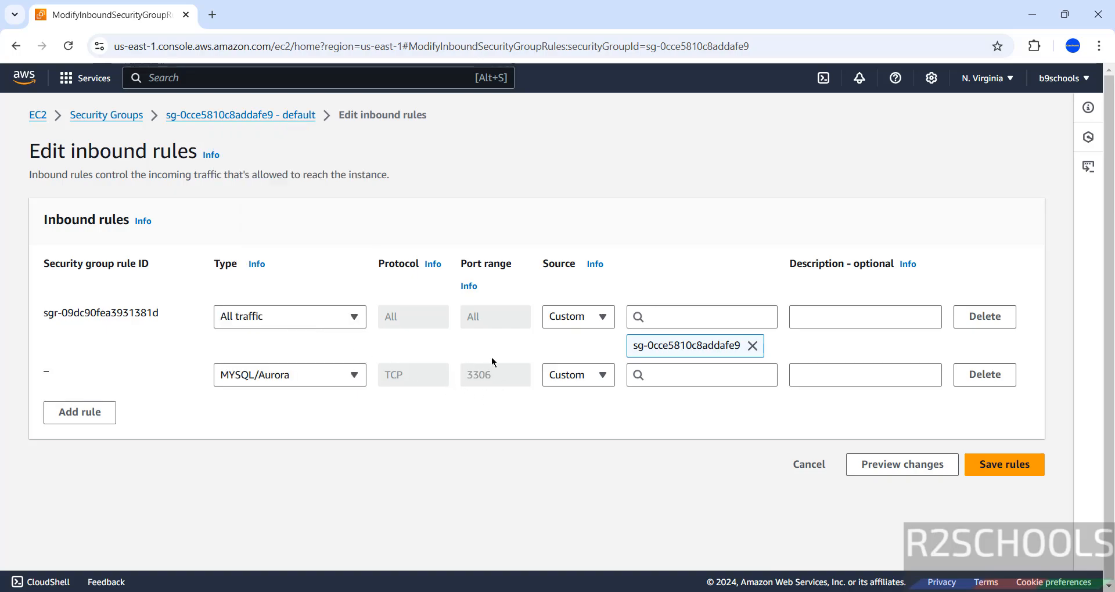
click(579, 378)
click(571, 465)
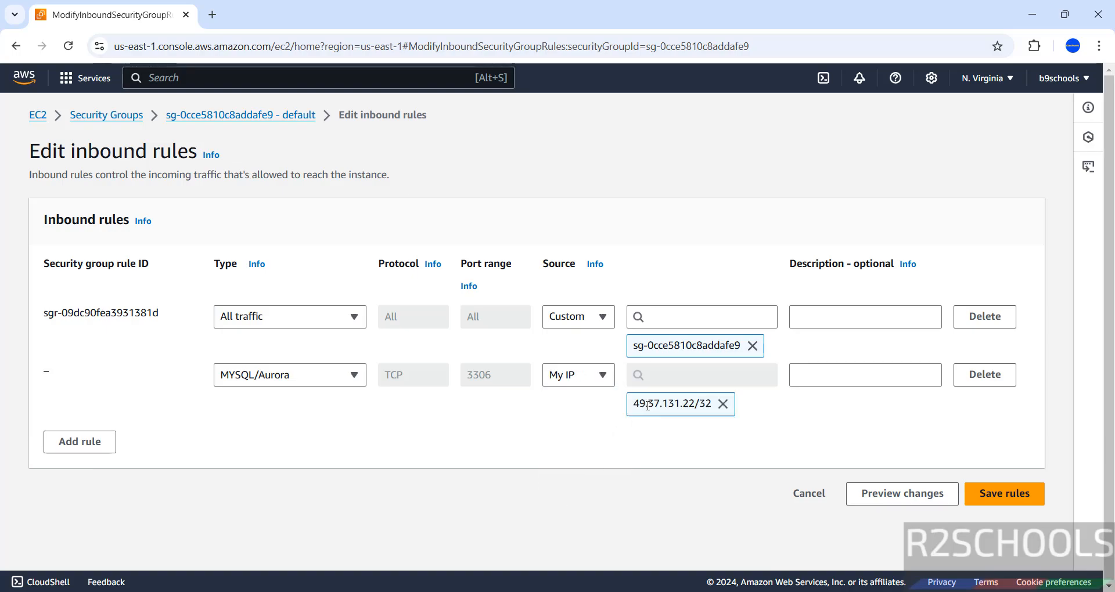
click(1000, 495)
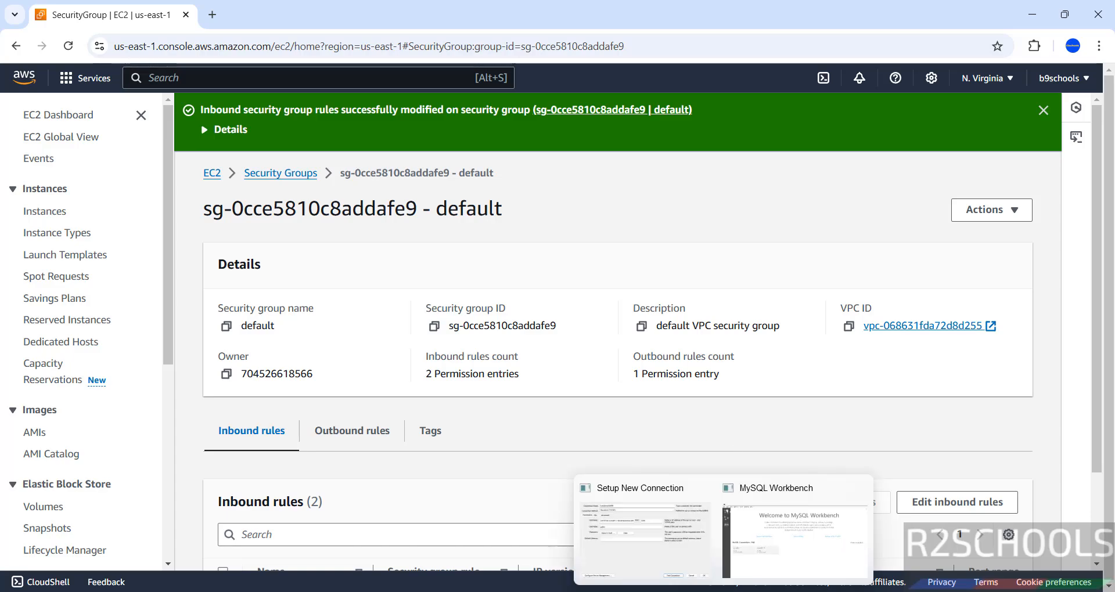
- Back in Workbench, accept the successful connection test and save mysqlawsrds839
click(724, 591)
click(761, 525)
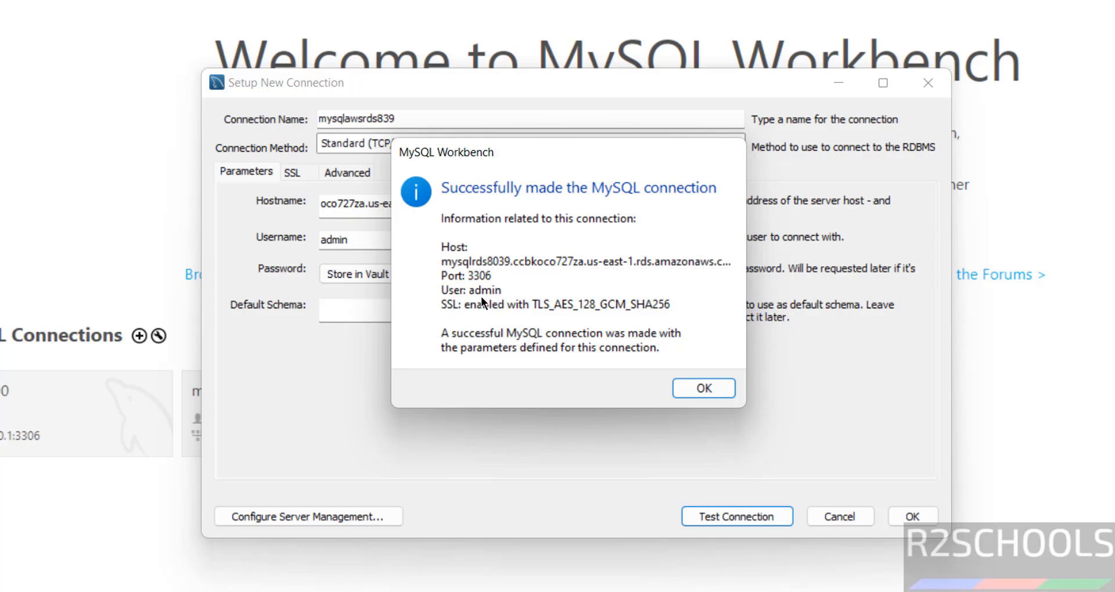
click(695, 388)
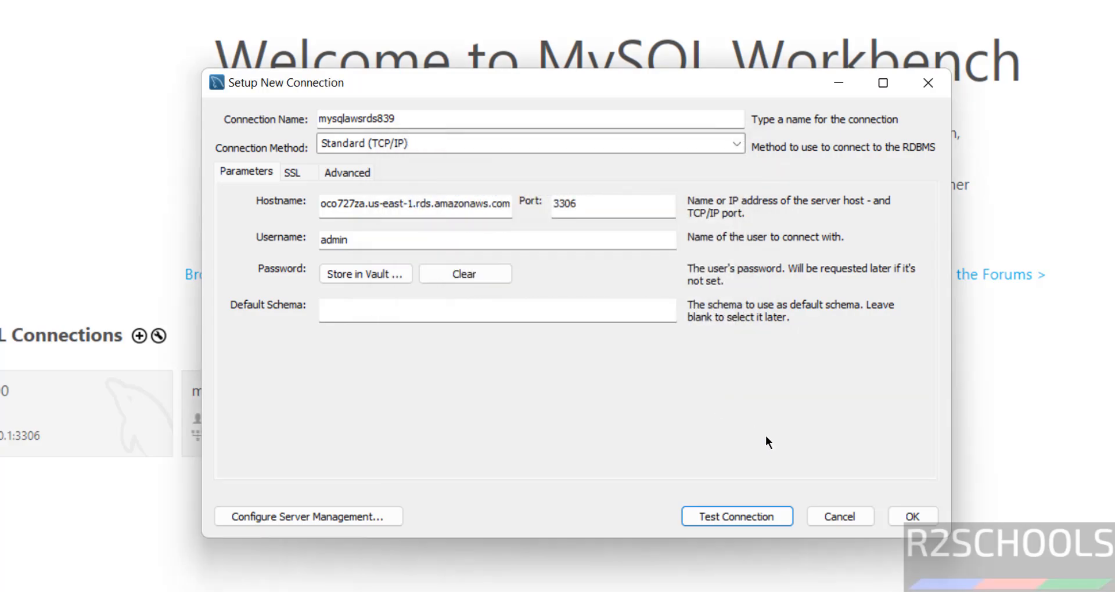
click(900, 517)
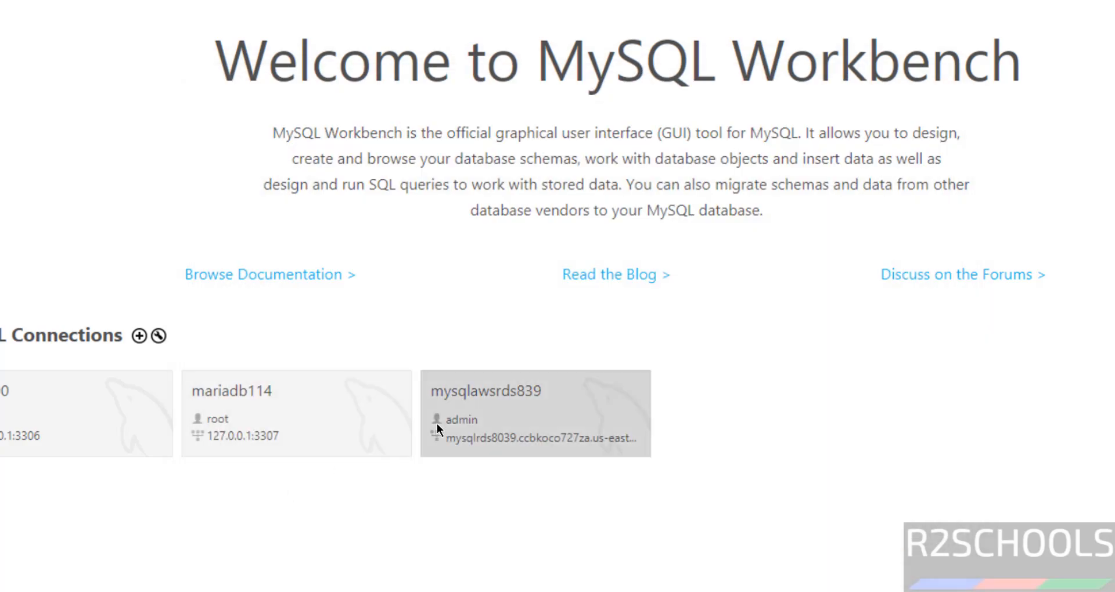
- Open mysqlawsrds839 and run 'select version();', which returns 8.0.39
click(469, 412)
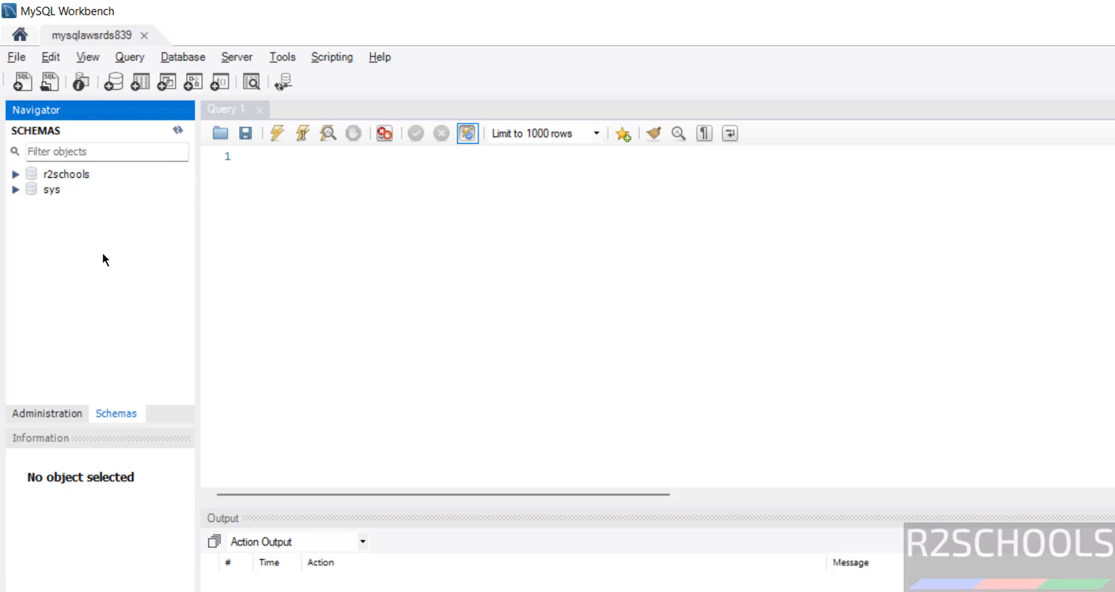
click(314, 175)
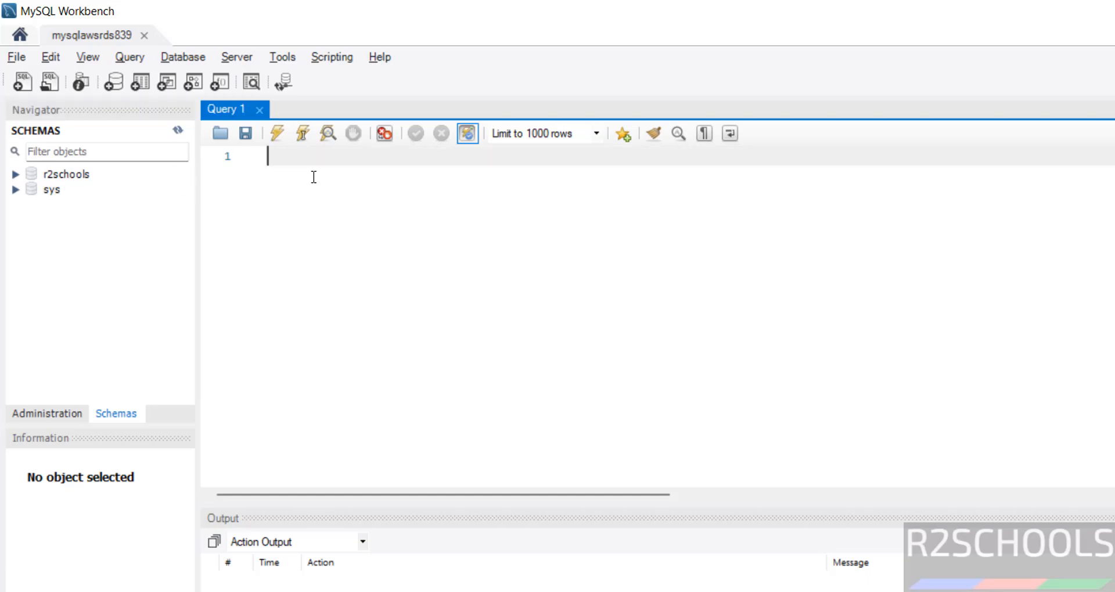
text(select version();)
click(278, 133)
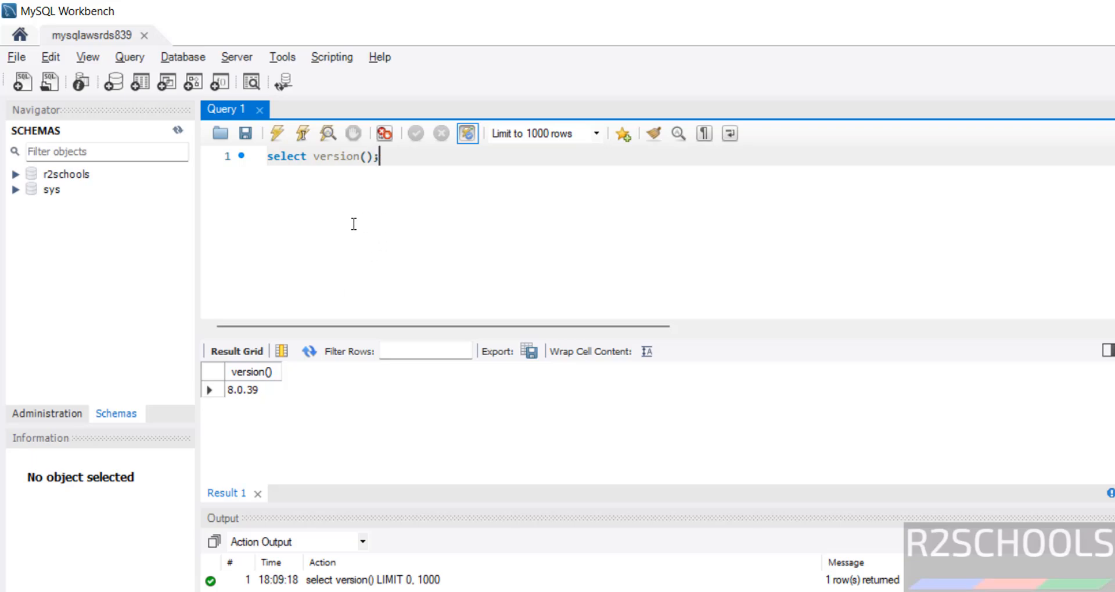
click(48, 413)
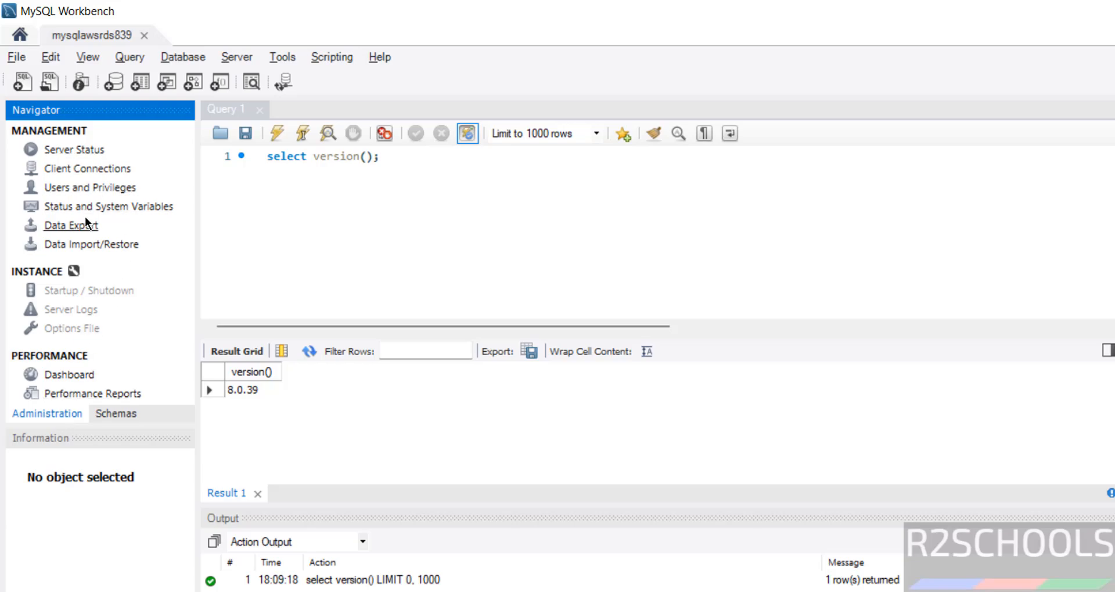
- In Users and Privileges, add account radmin and enter its password and confirmation
click(106, 188)
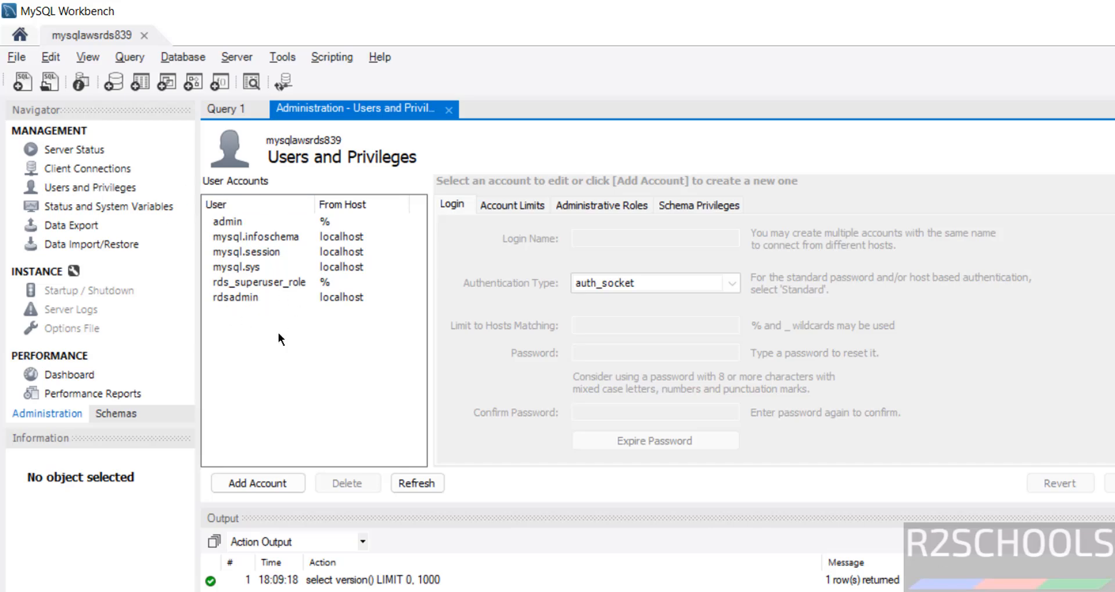
click(279, 487)
double_click(640, 238)
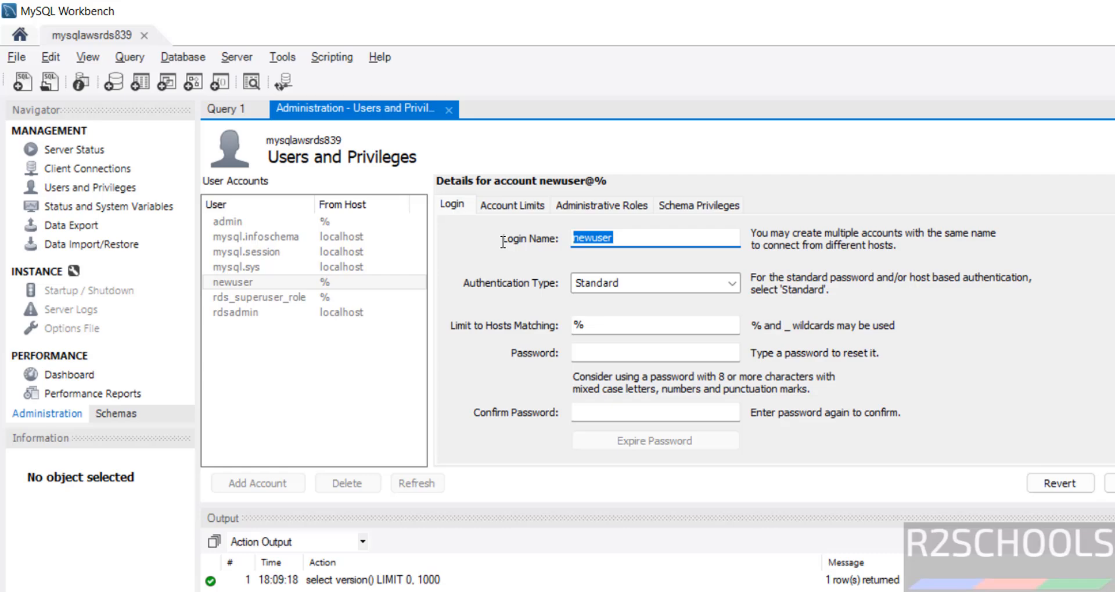
text(radmin)
click(613, 348)
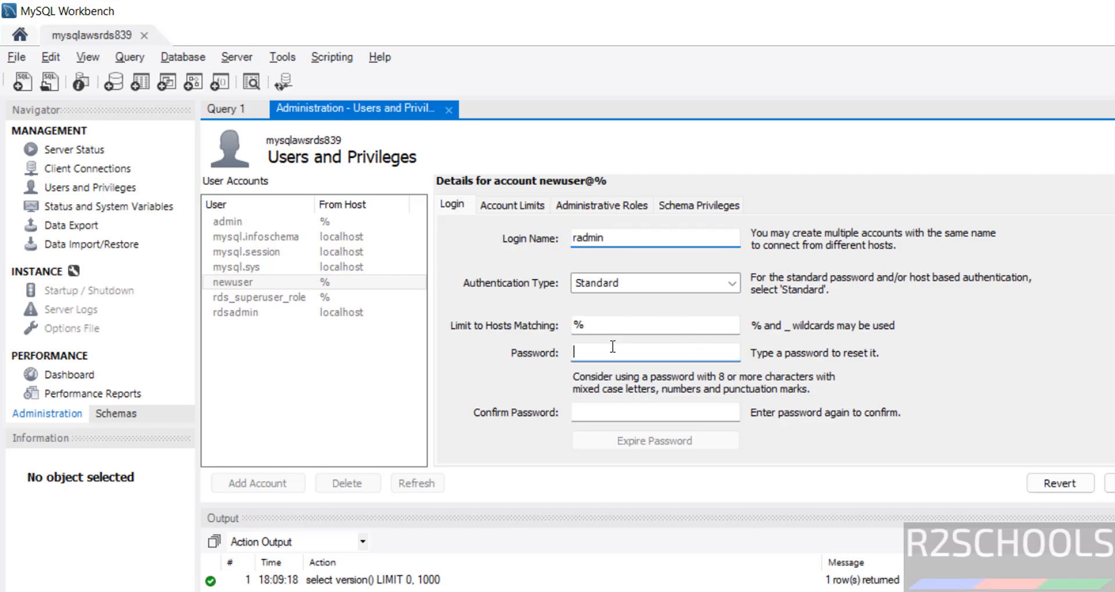
text(*********)
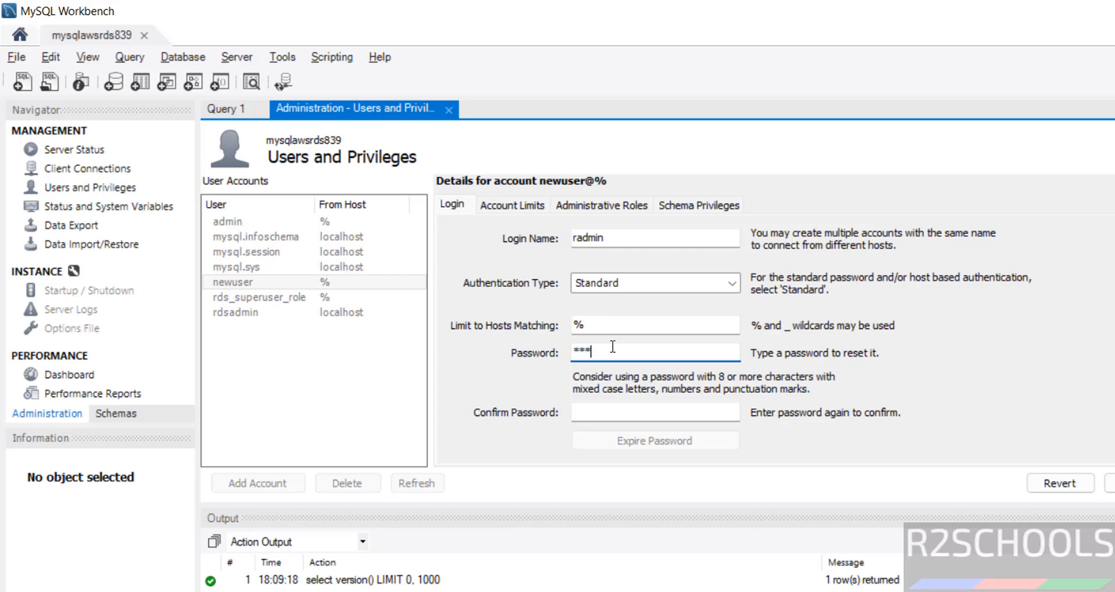
text(*****)
key(Tab)
text(************)
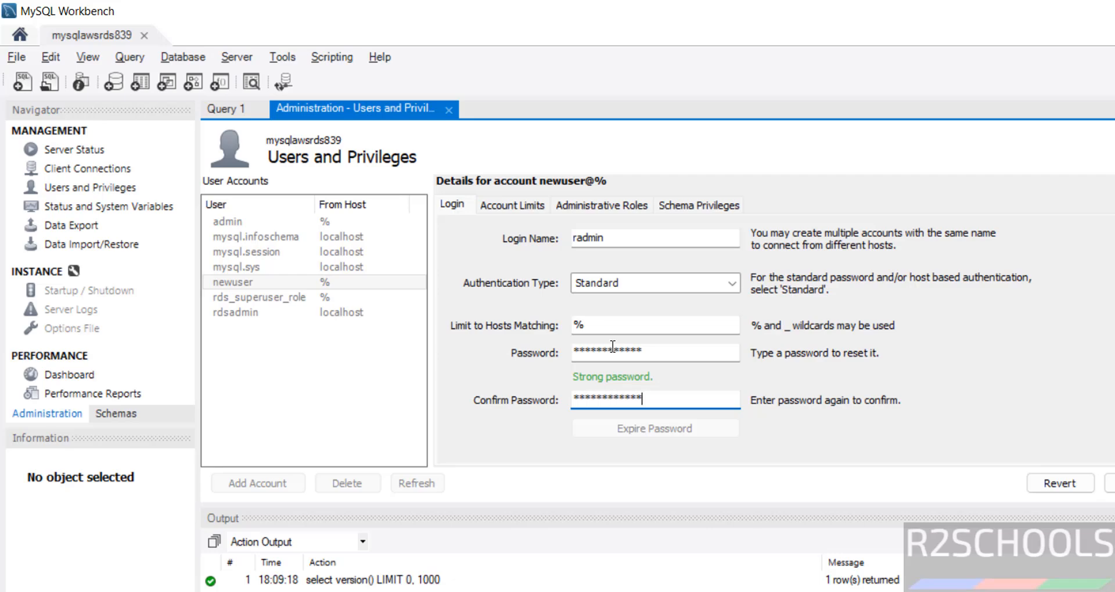
- Resolve the password mismatch error by retyping both password fields for radmin
click(1109, 483)
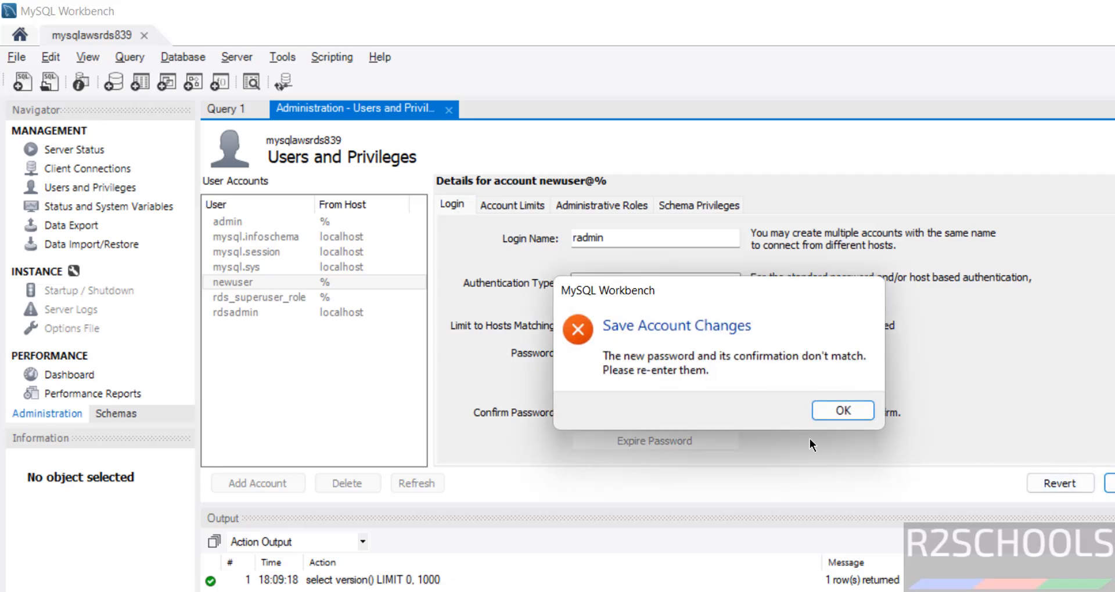
click(827, 410)
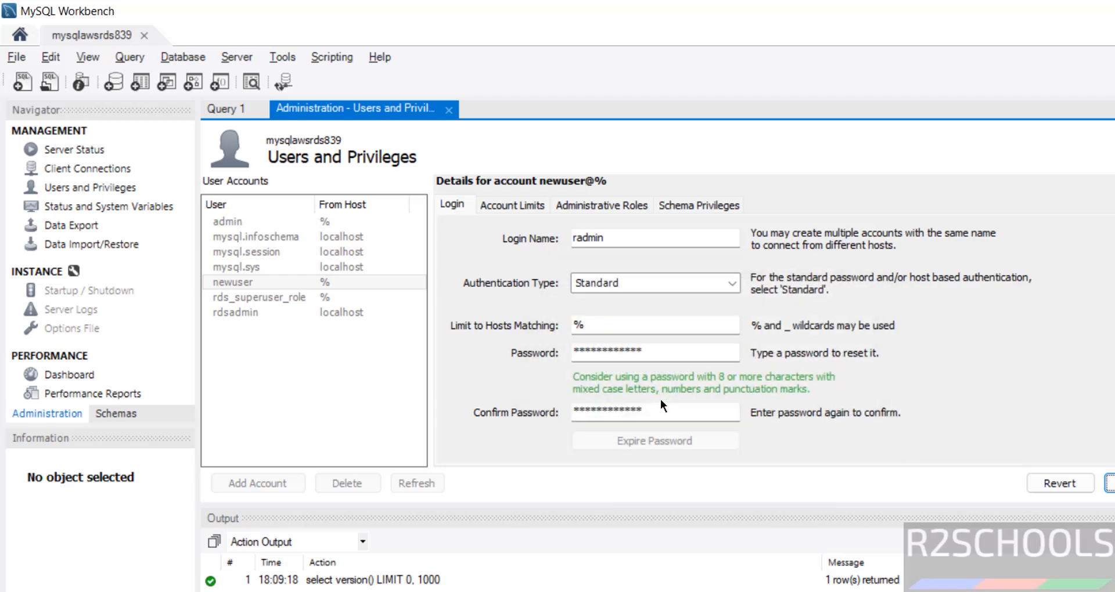
double_click(604, 410)
text(****)
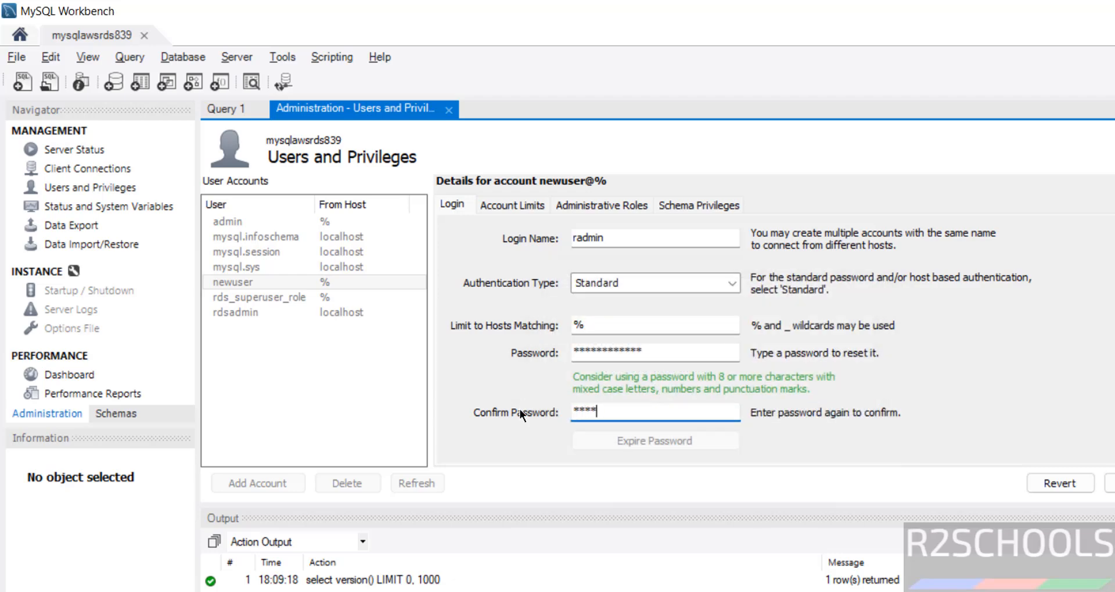
text(*********)
key(shift+Tab)
text(*******)
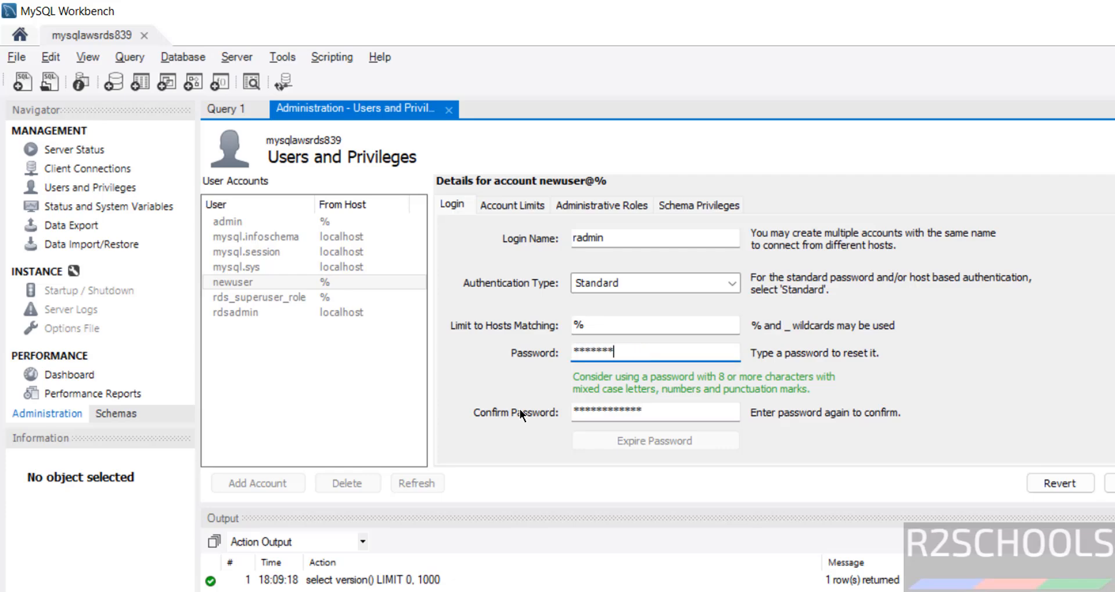
text(******)
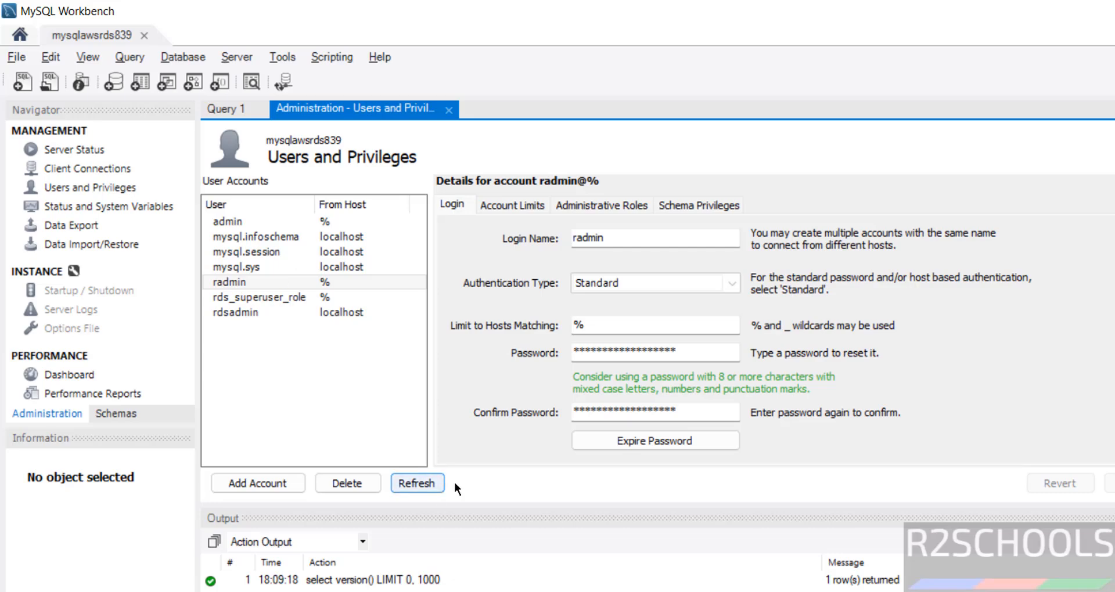
double_click(595, 239)
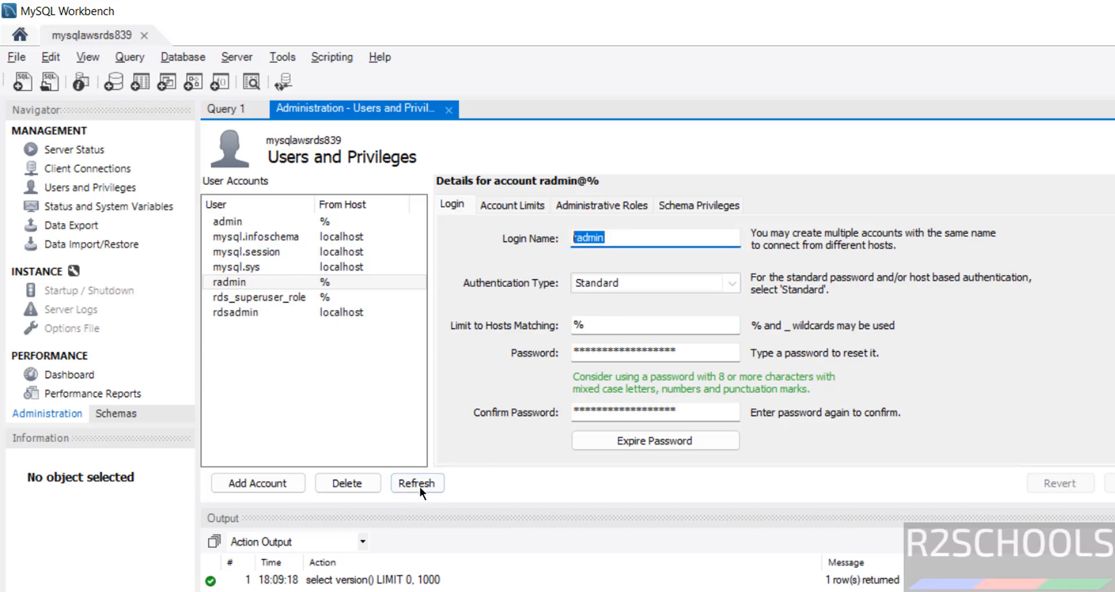
- Create the r2test schema from the Schemas list, applying its CREATE SCHEMA script, then close its tab
click(448, 110)
click(115, 413)
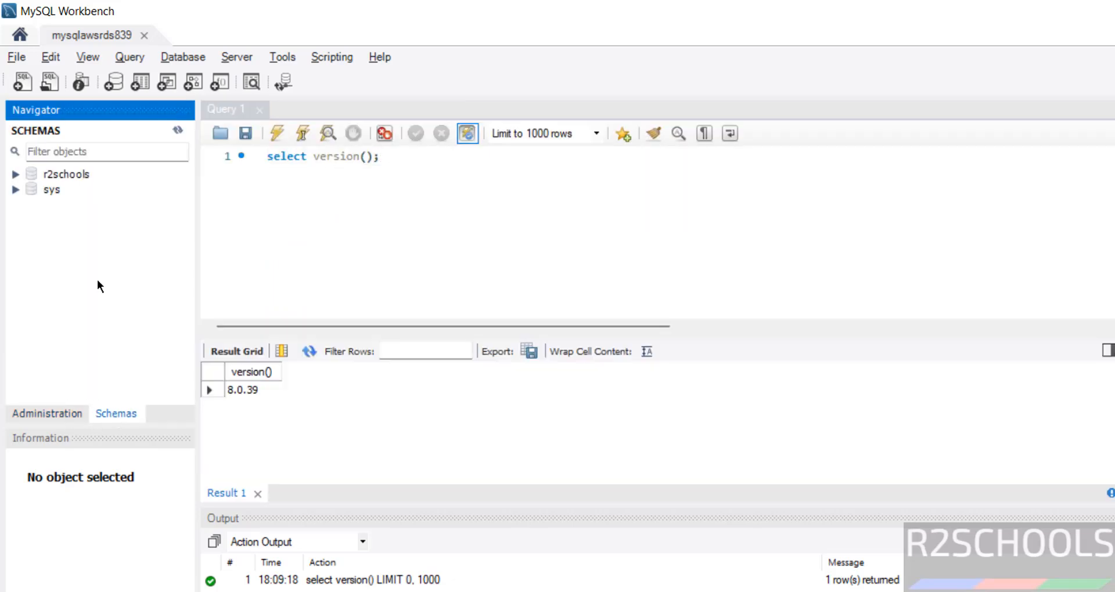
right_click(83, 176)
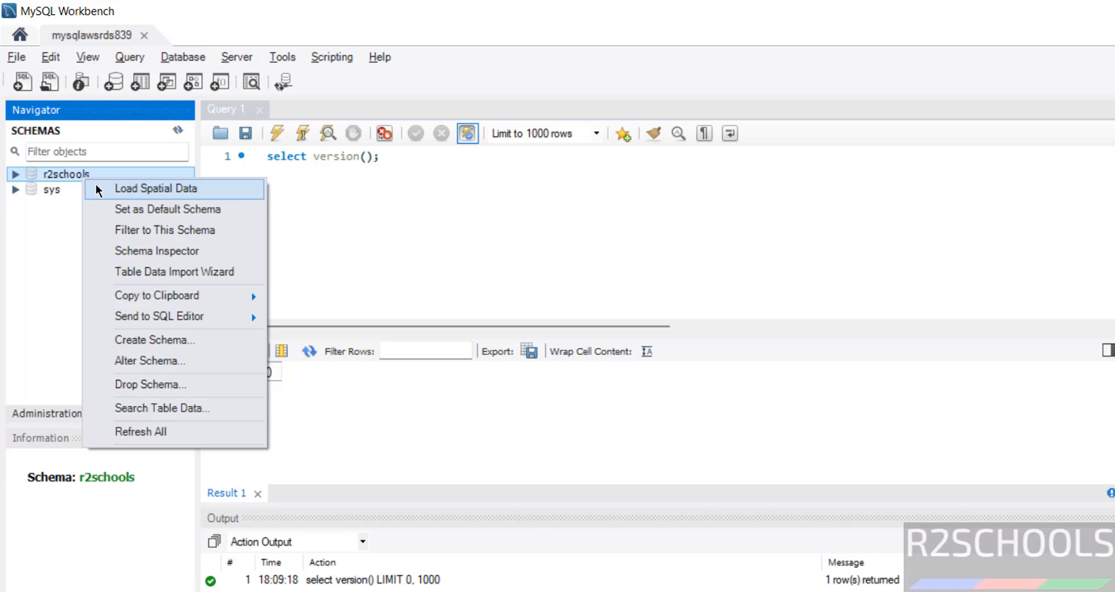
click(138, 342)
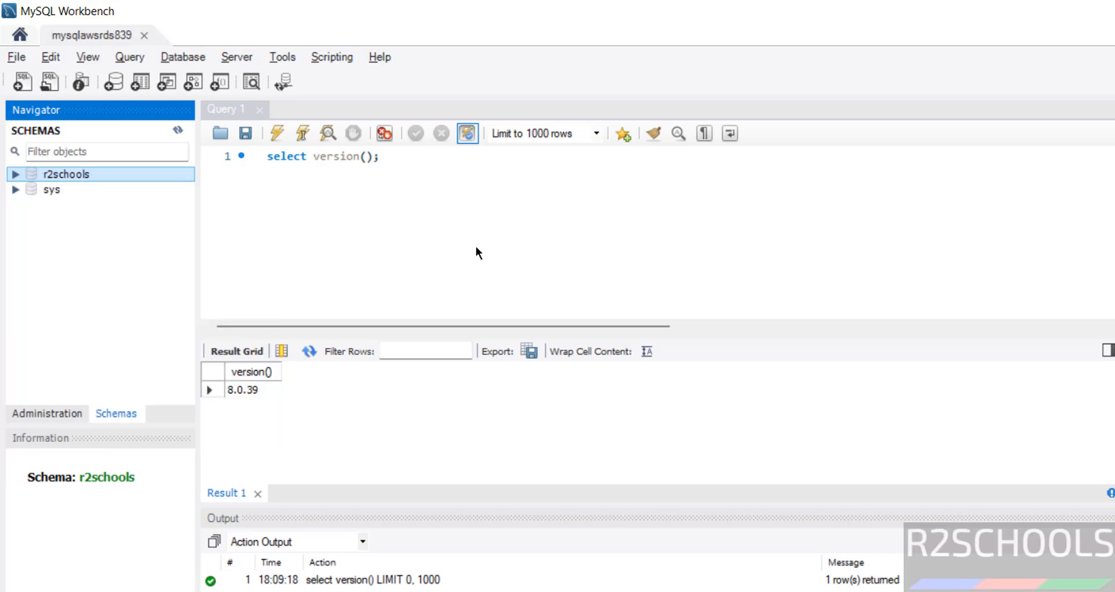
text(r2test)
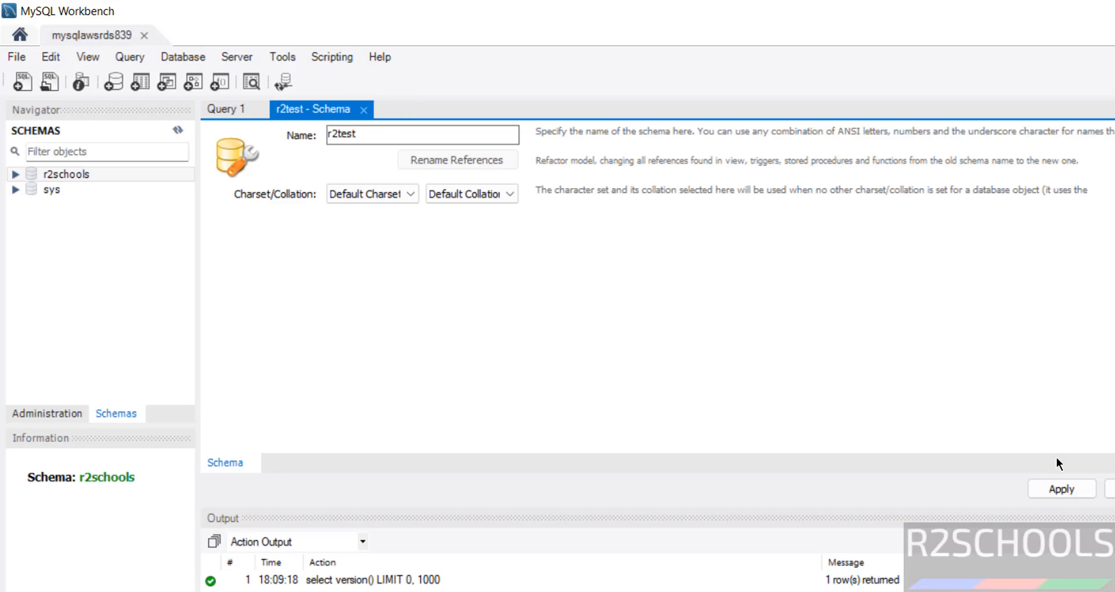
click(1061, 489)
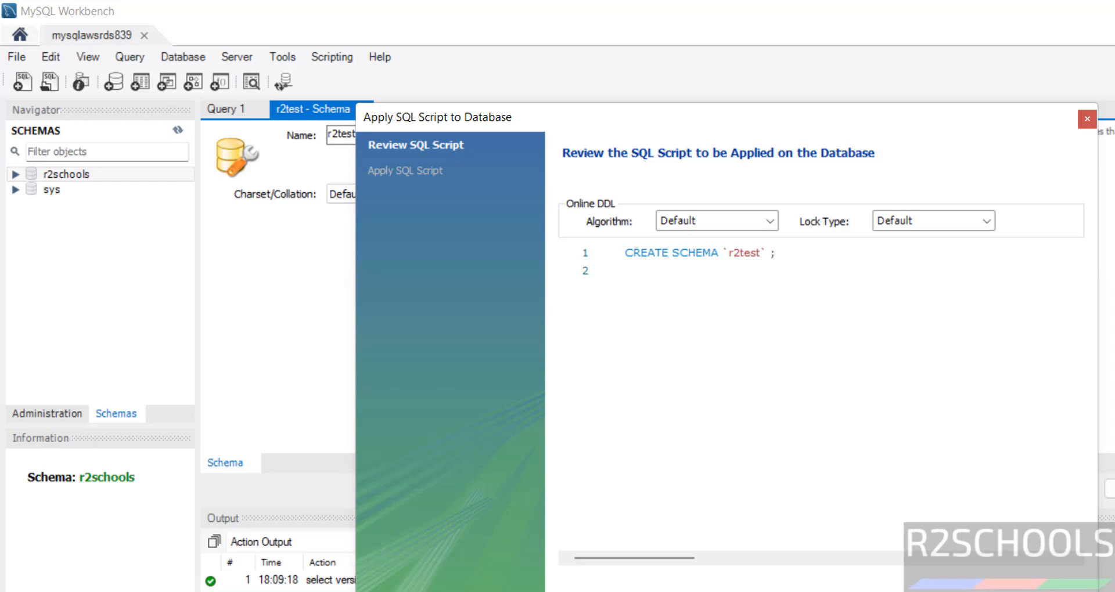
click(981, 591)
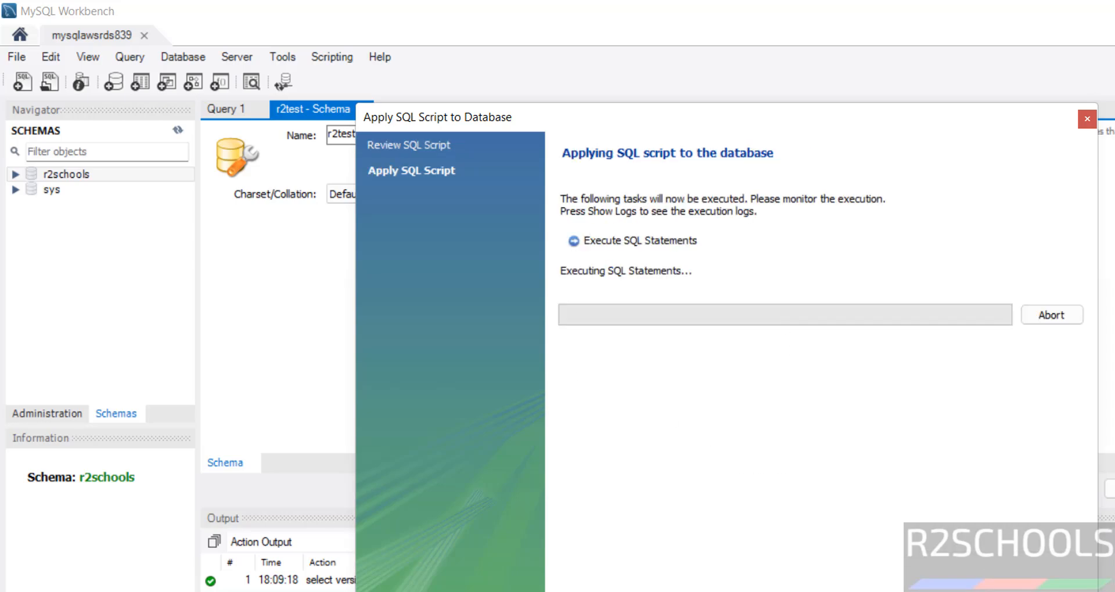
click(1087, 118)
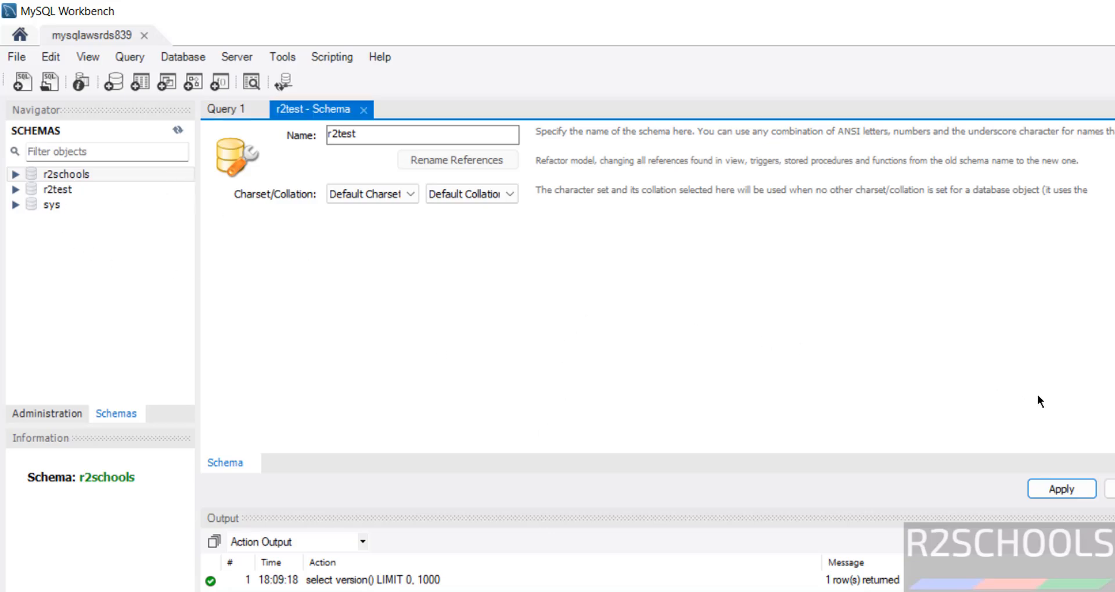
click(363, 109)
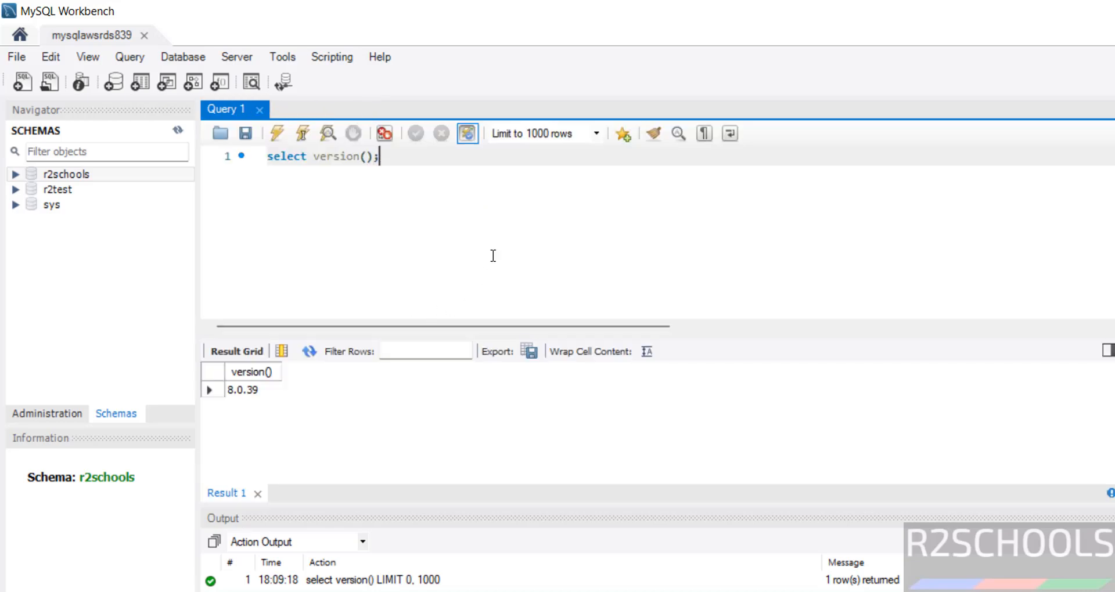
- Search the Start menu for 'dbeaver' and launch DBeaver
key(super)
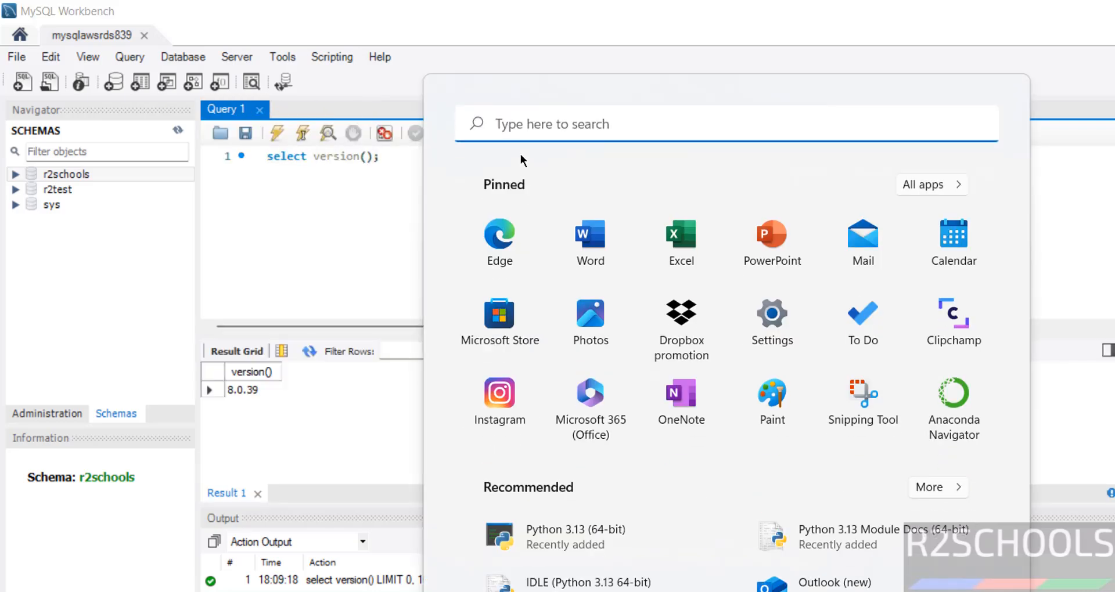
text(dbeaver)
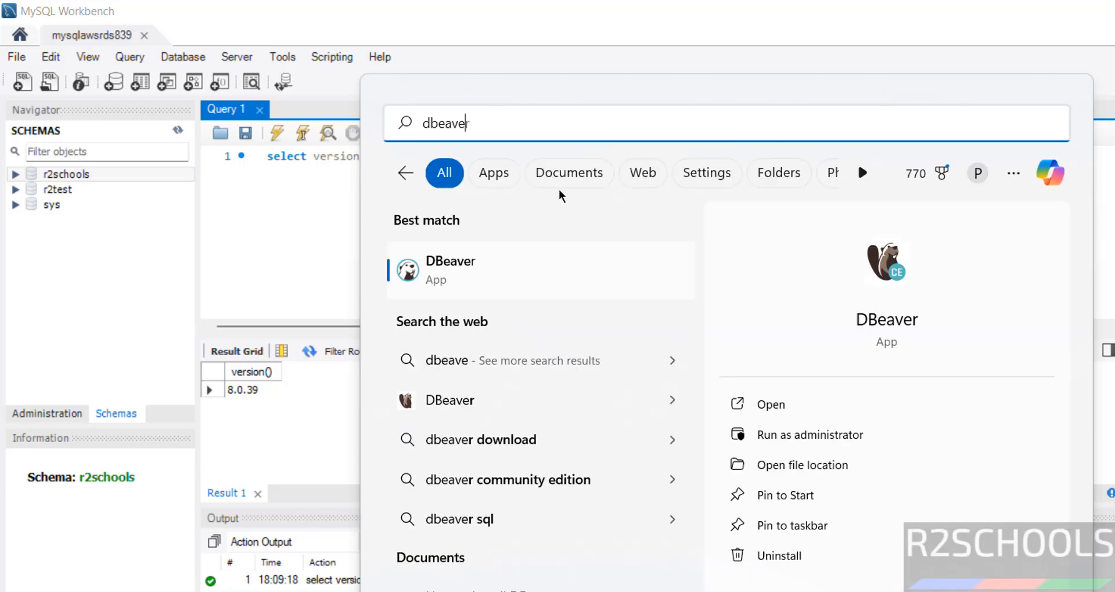
click(509, 270)
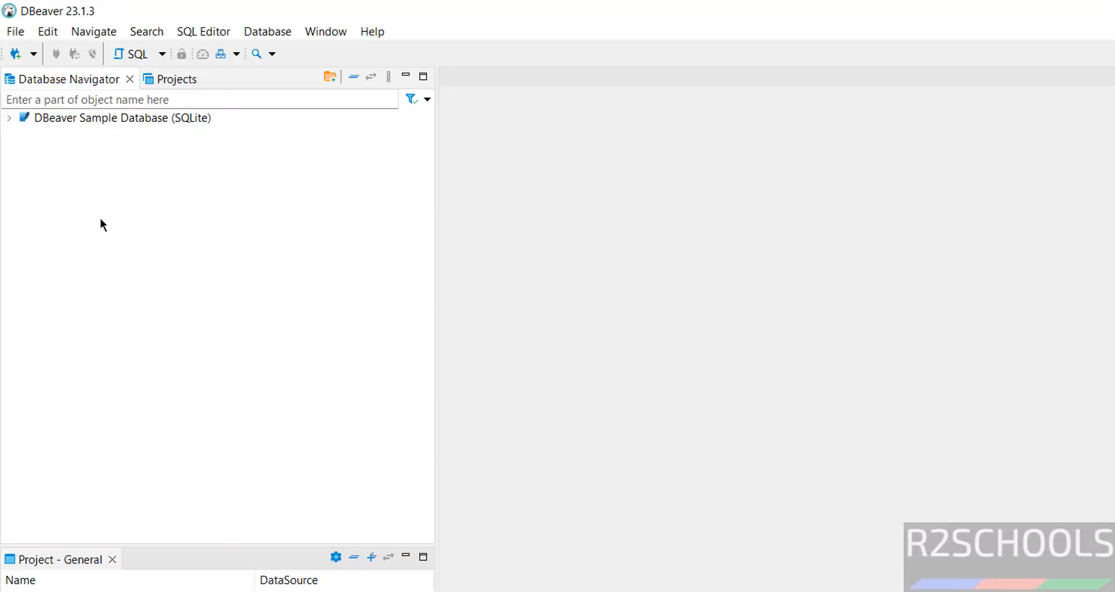
- Start a new MySQL connection and set its server host to the copied RDS endpoint
click(16, 58)
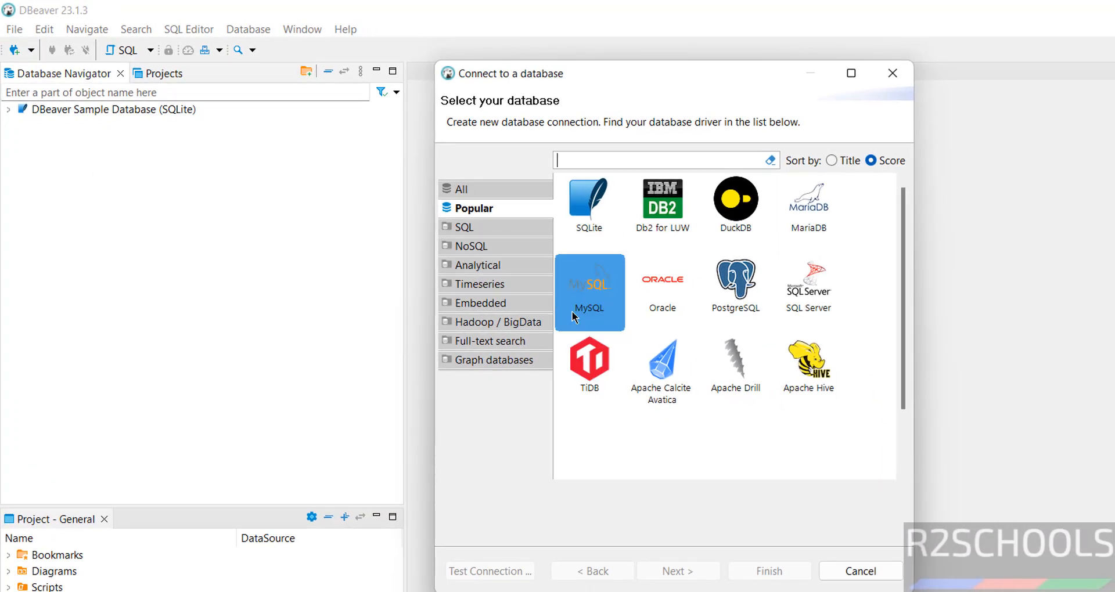
click(619, 341)
click(700, 573)
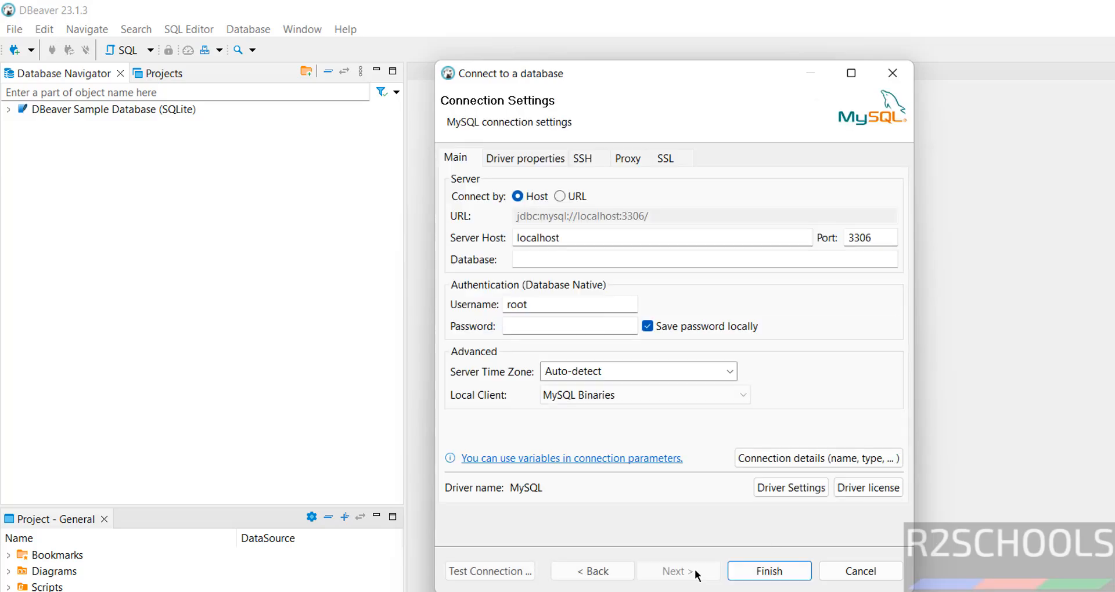
drag(594, 239, 389, 241)
key(alt+Tab)
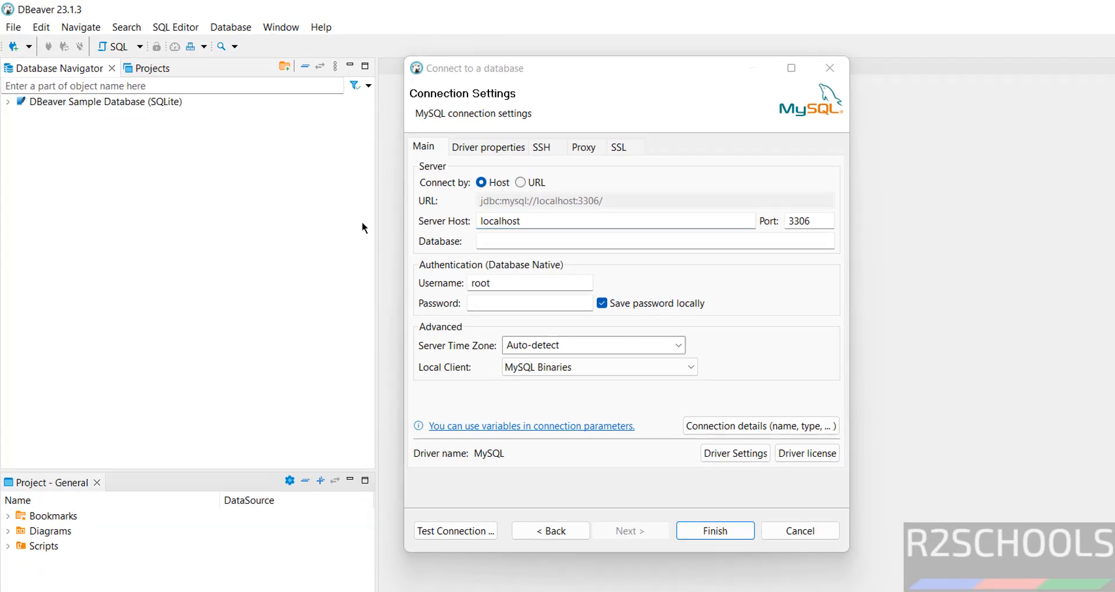
click(283, 574)
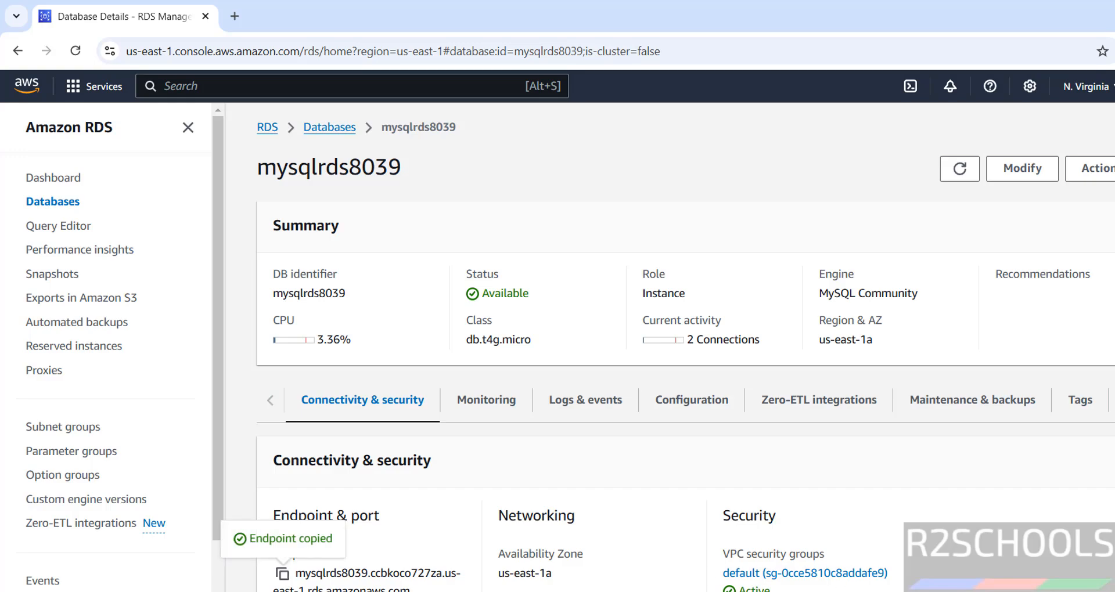
key(alt+Tab)
key(Delete)
key(ctrl+v)
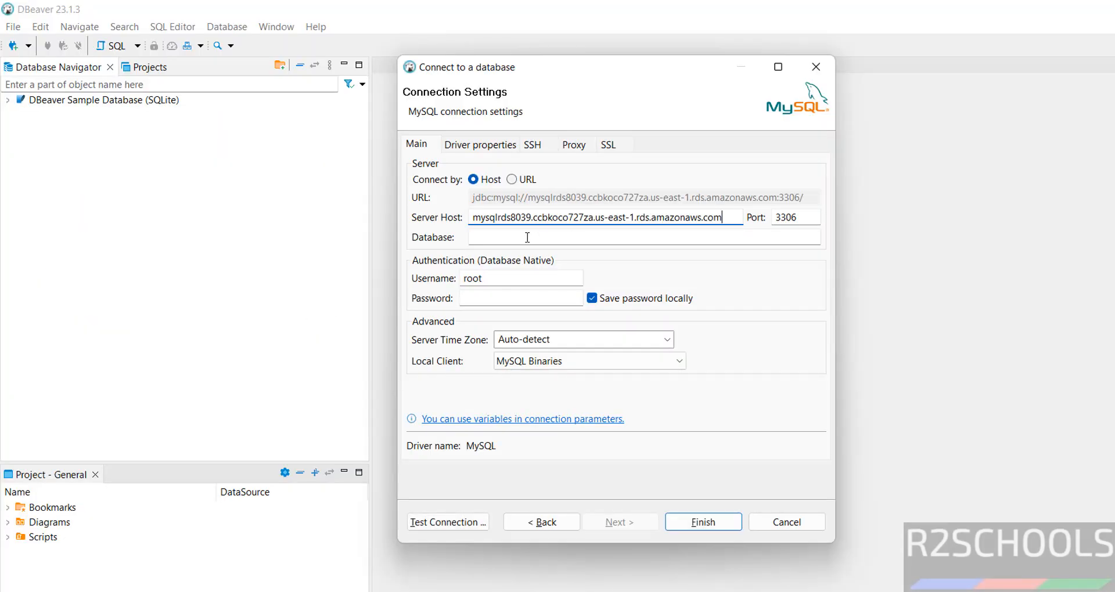
- Enter database r2schools, username admin and the account password
click(529, 237)
text(r2schools)
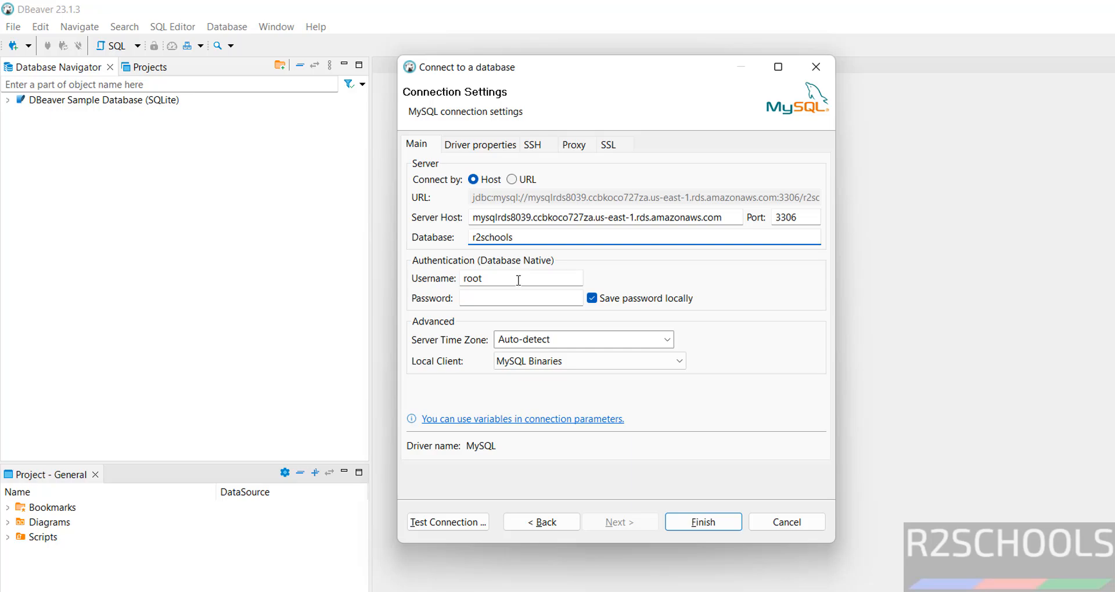
key(Tab)
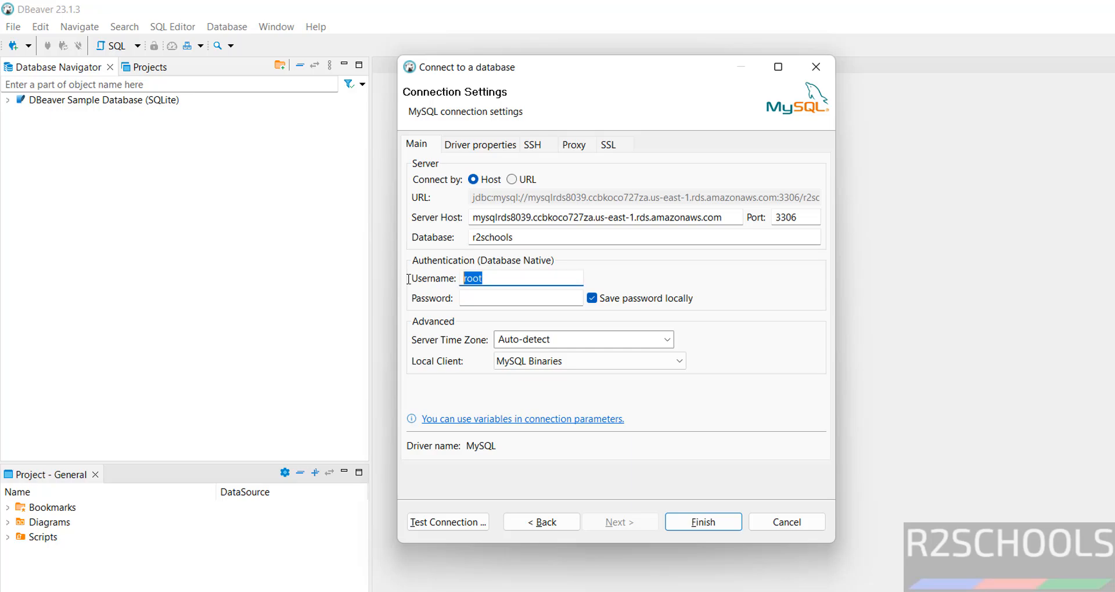
text(admin)
key(Tab)
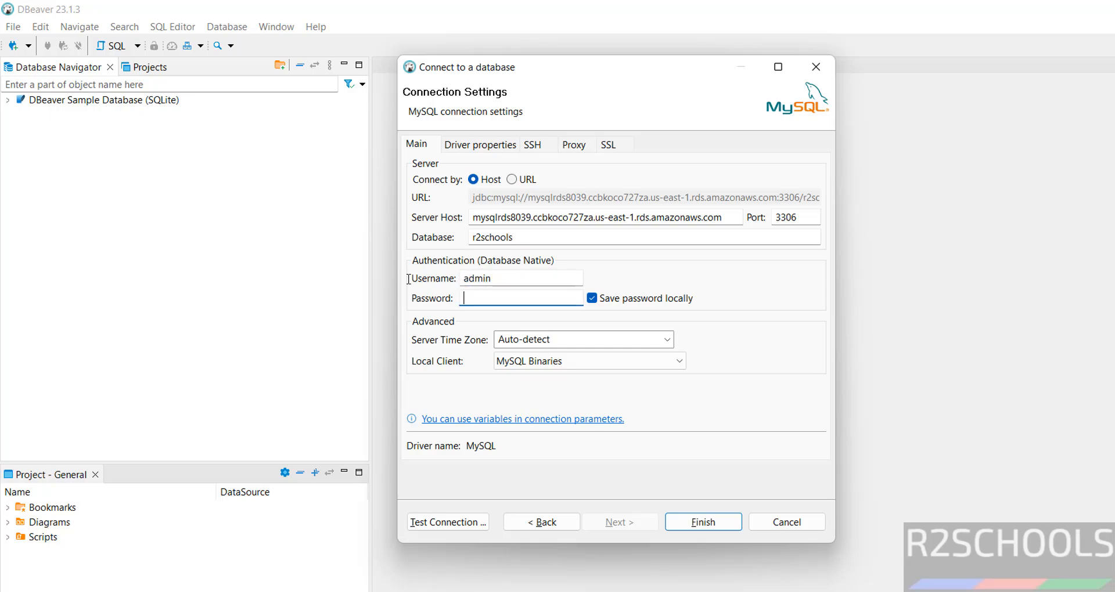
text(••••••••••••)
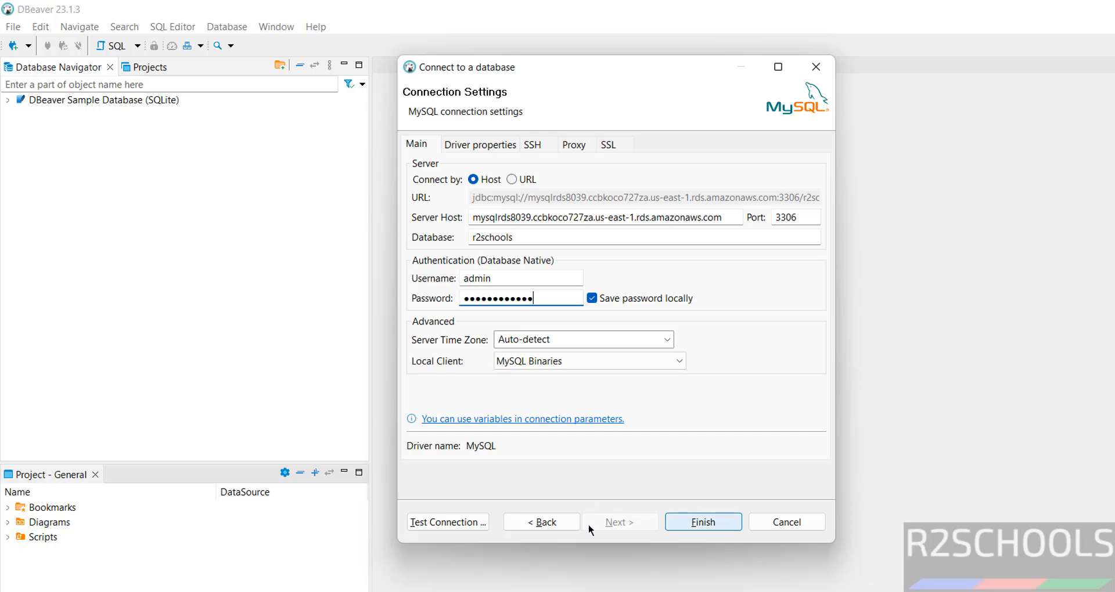
- Test the connection successfully and save the new r2schools connection
click(465, 523)
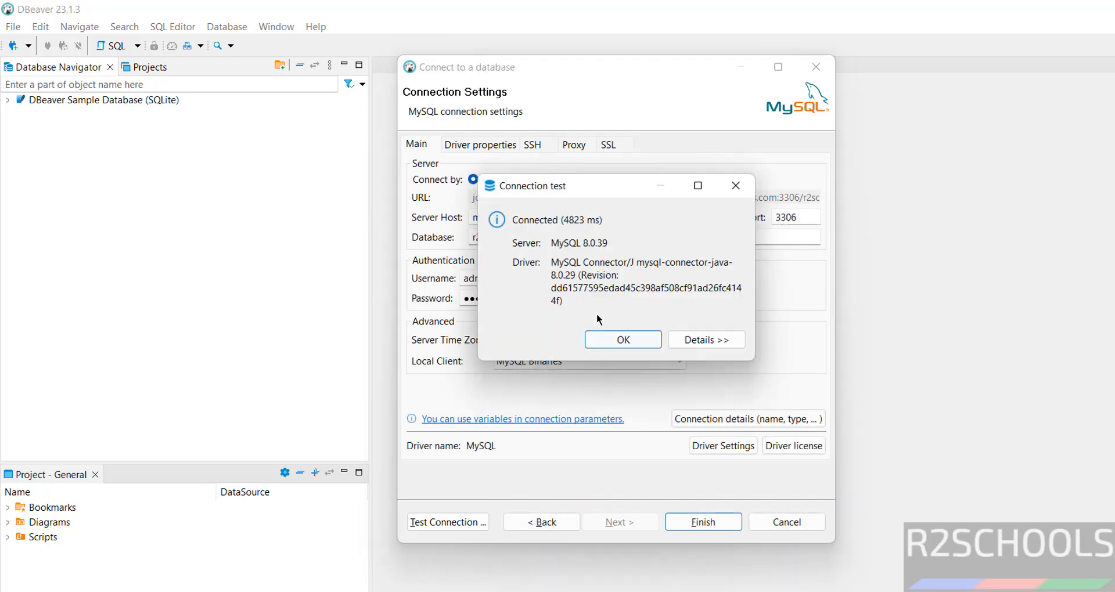
click(612, 343)
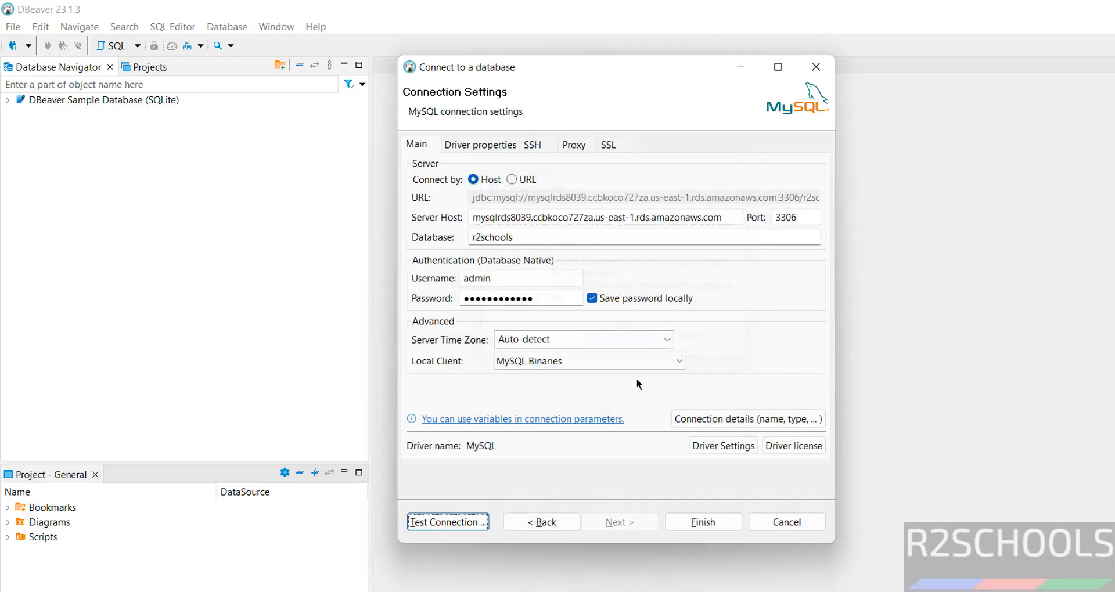
click(701, 524)
- Under the r2schools connection's Databases folder, create database testdb and select it
click(8, 114)
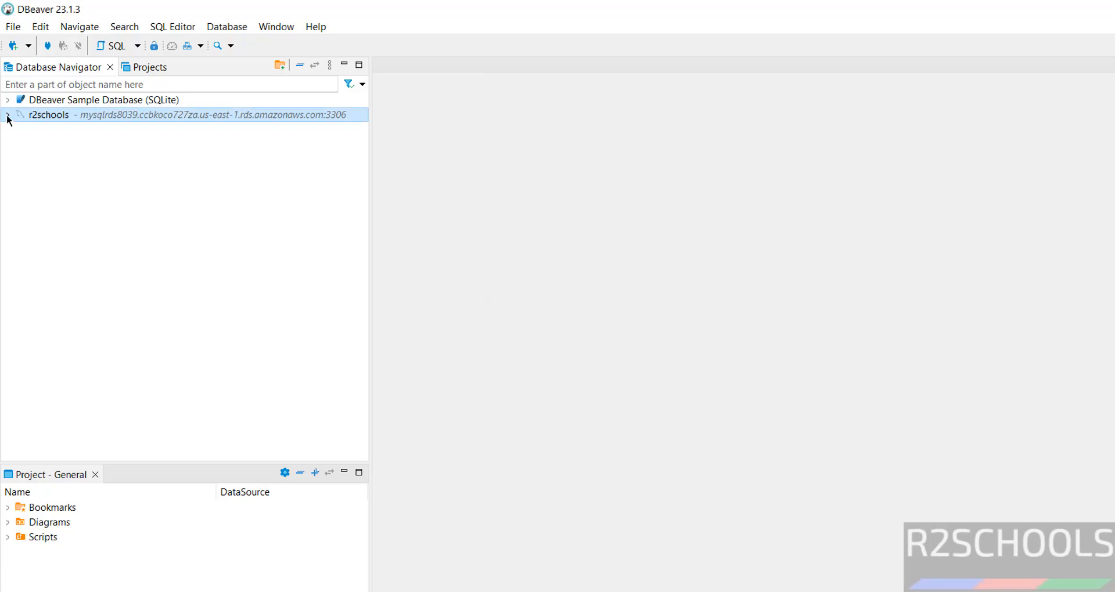
click(21, 129)
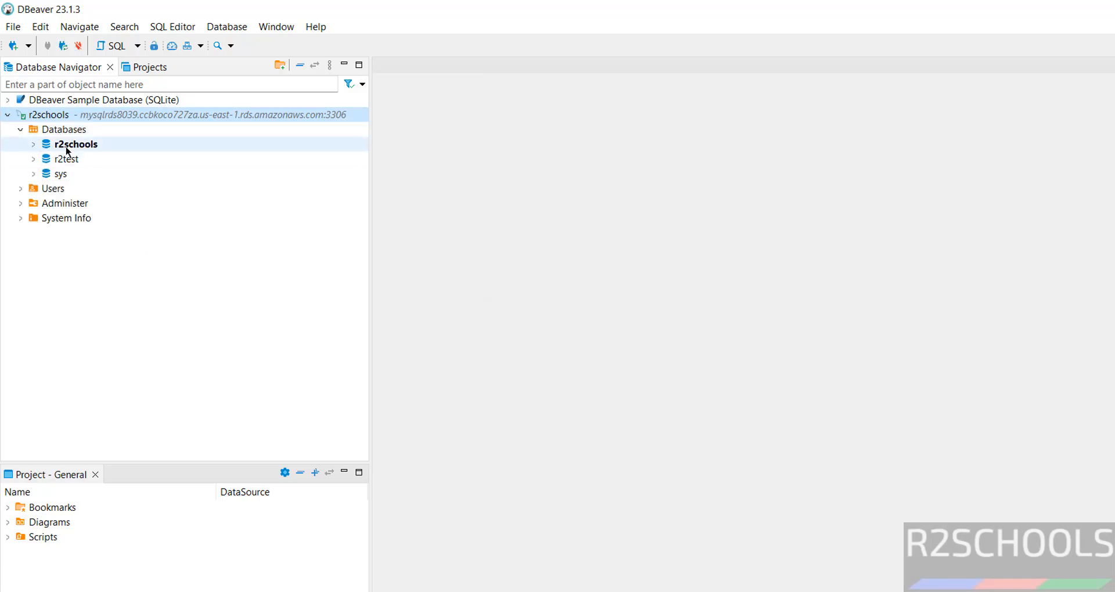
right_click(66, 137)
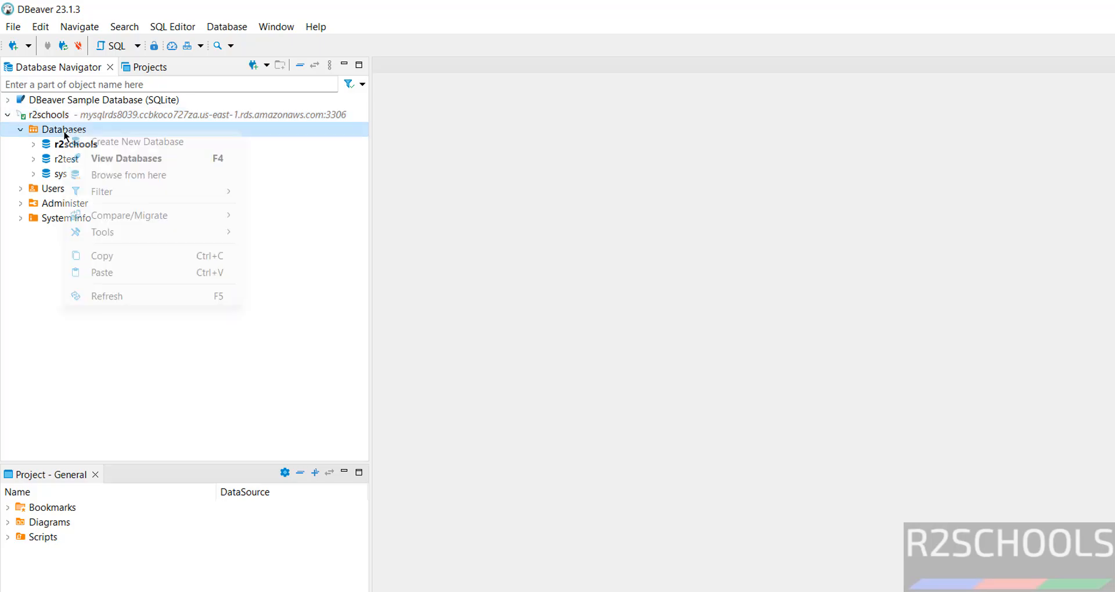
click(107, 140)
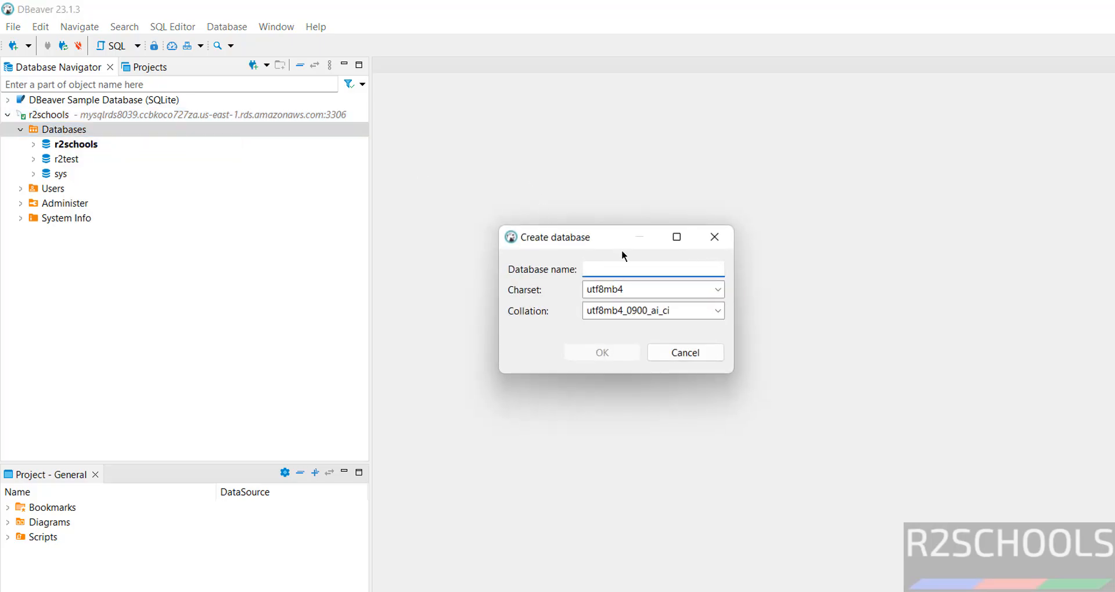
text(testdb)
click(603, 353)
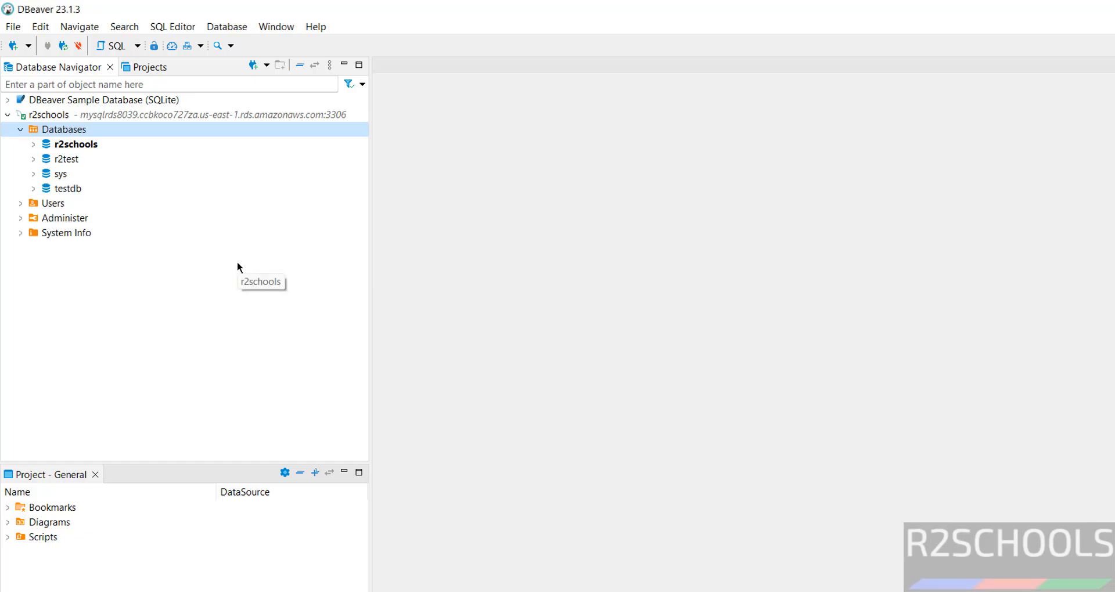
click(116, 188)
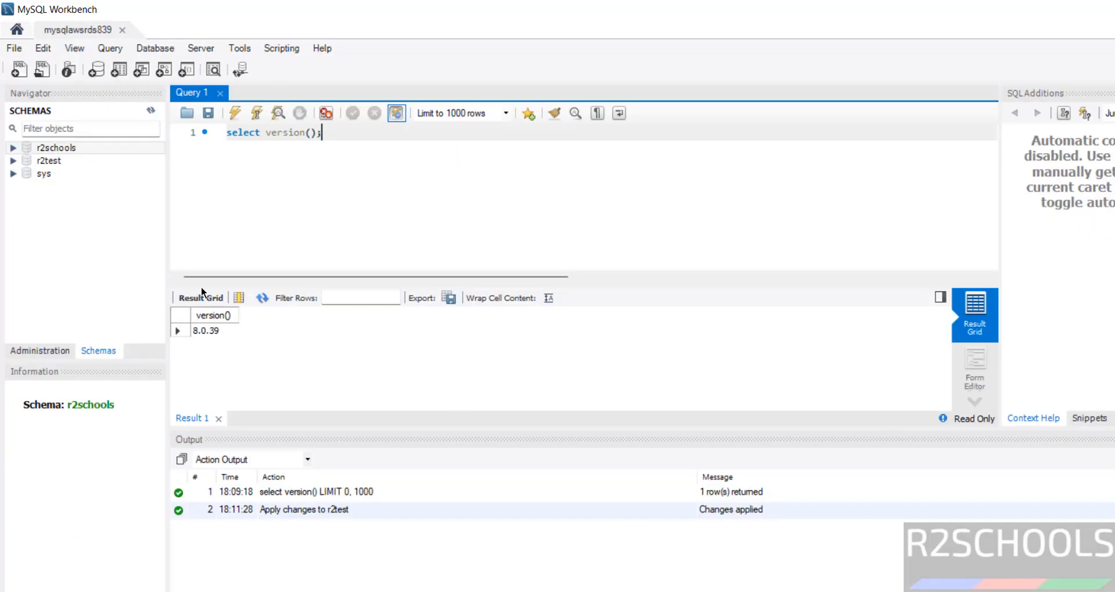
- Refresh all schemas in Workbench so testdb appears, then open the mysqlrds8039 Actions menu in RDS
right_click(87, 202)
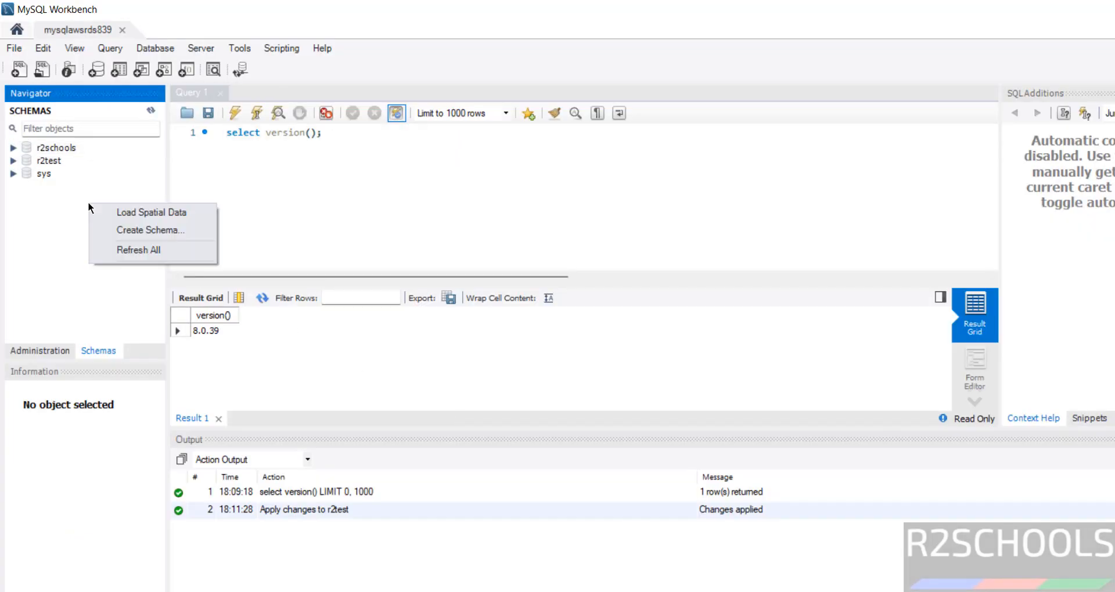
click(110, 249)
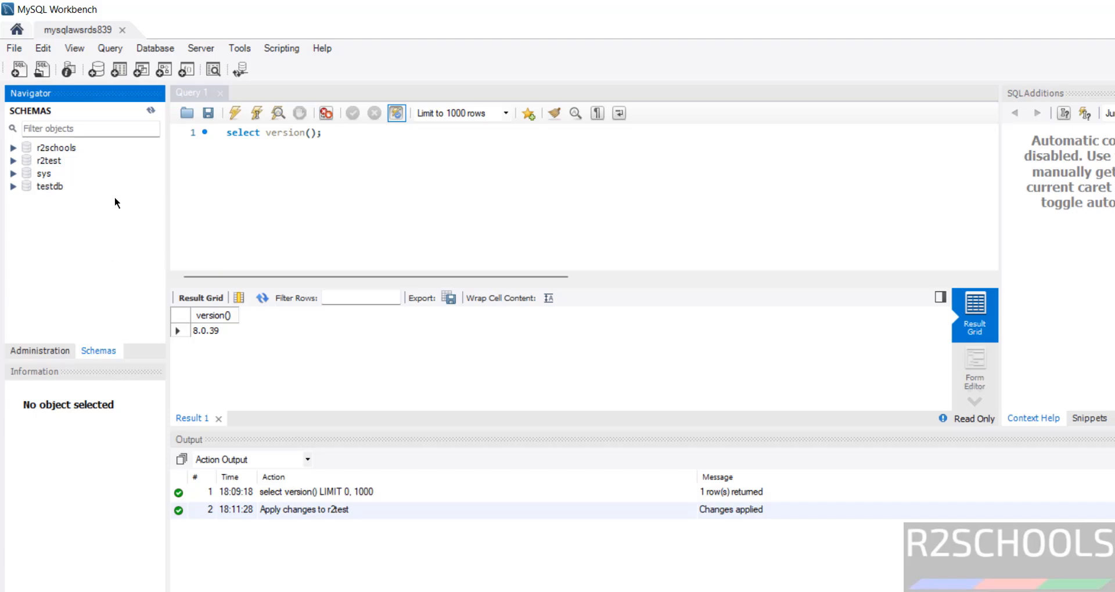
click(569, 208)
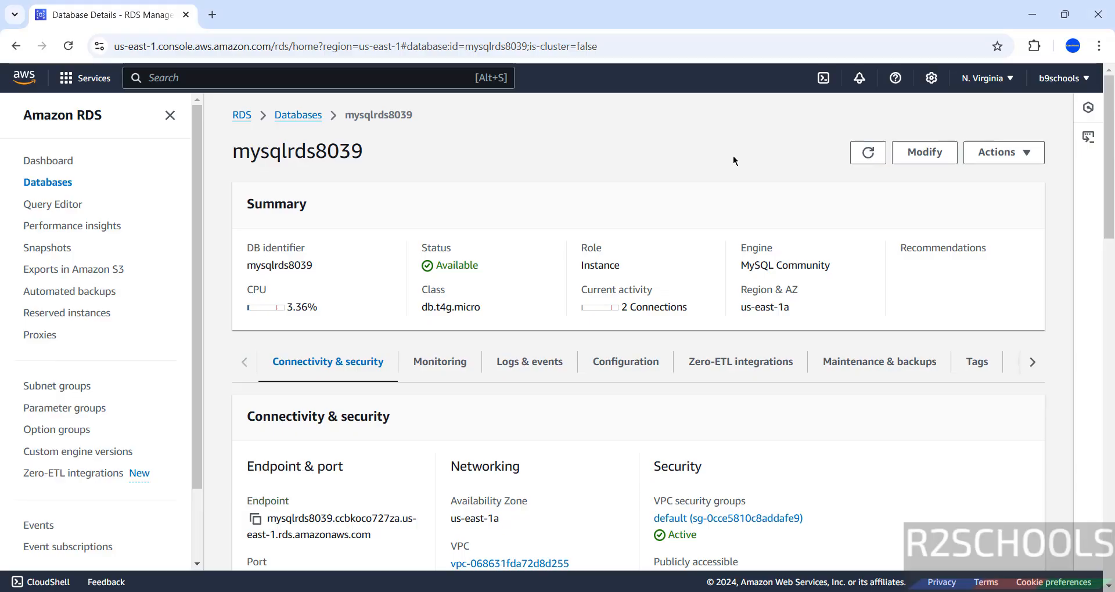
click(999, 155)
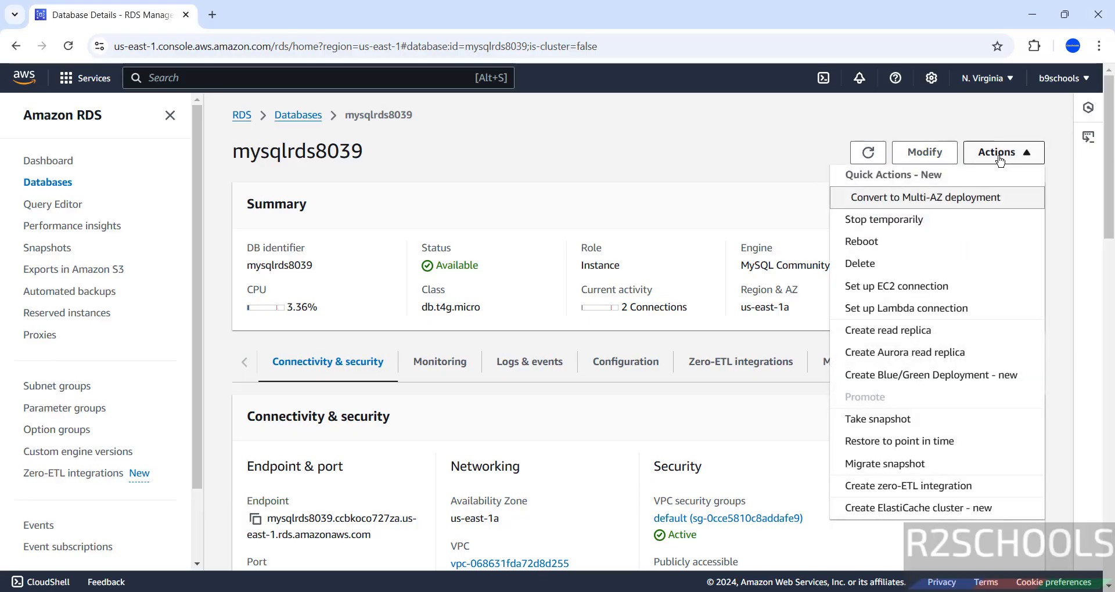